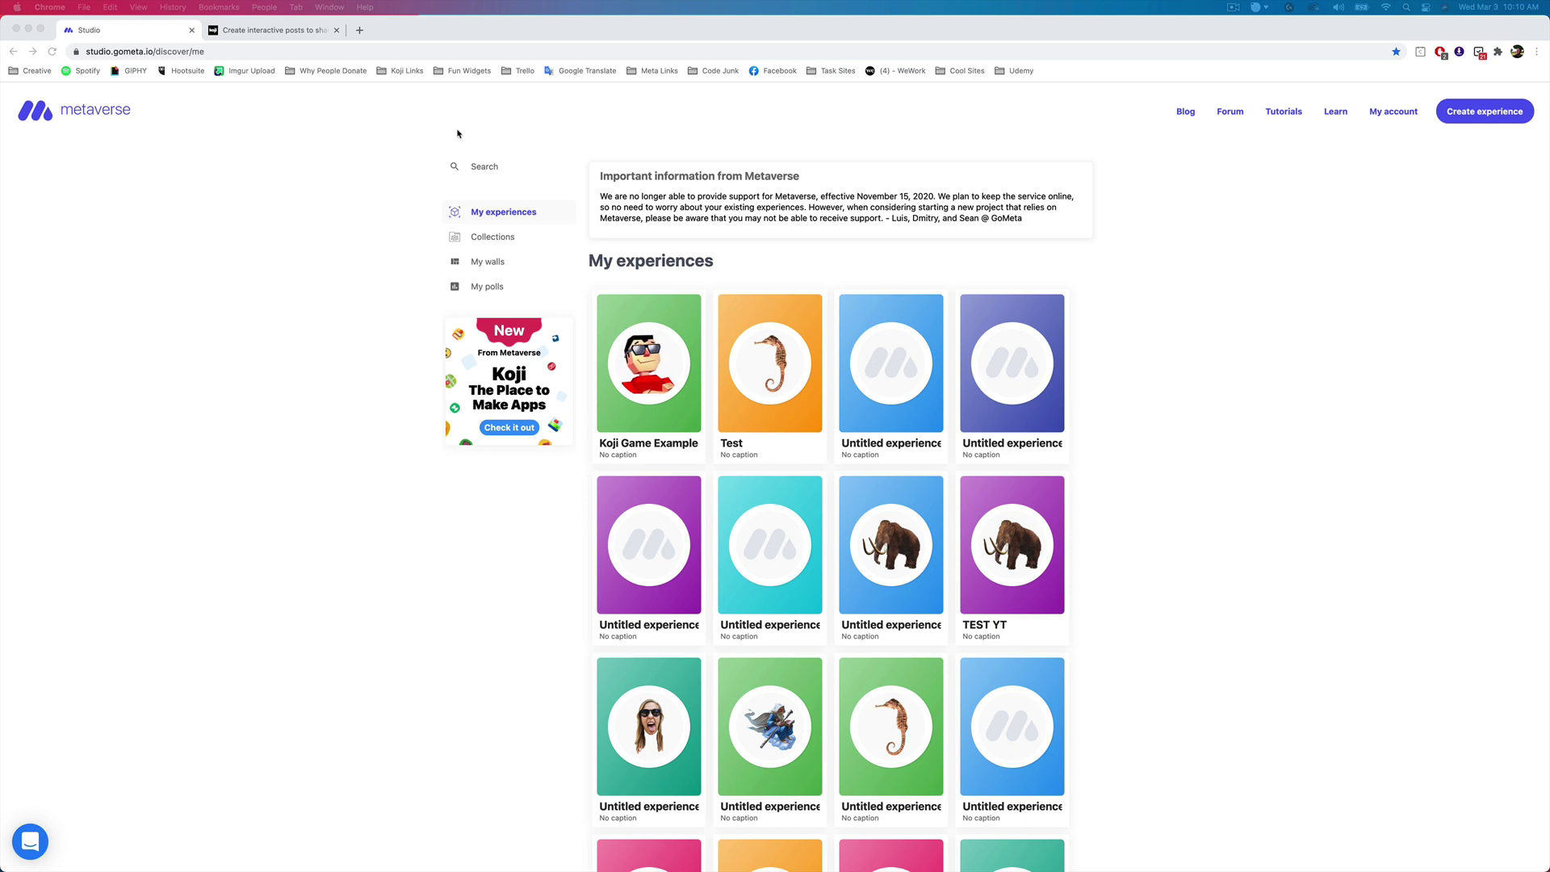
# - Open Koji's Templates page, then return to the Metaverse Studio experiences list
pyautogui.click(279, 30)
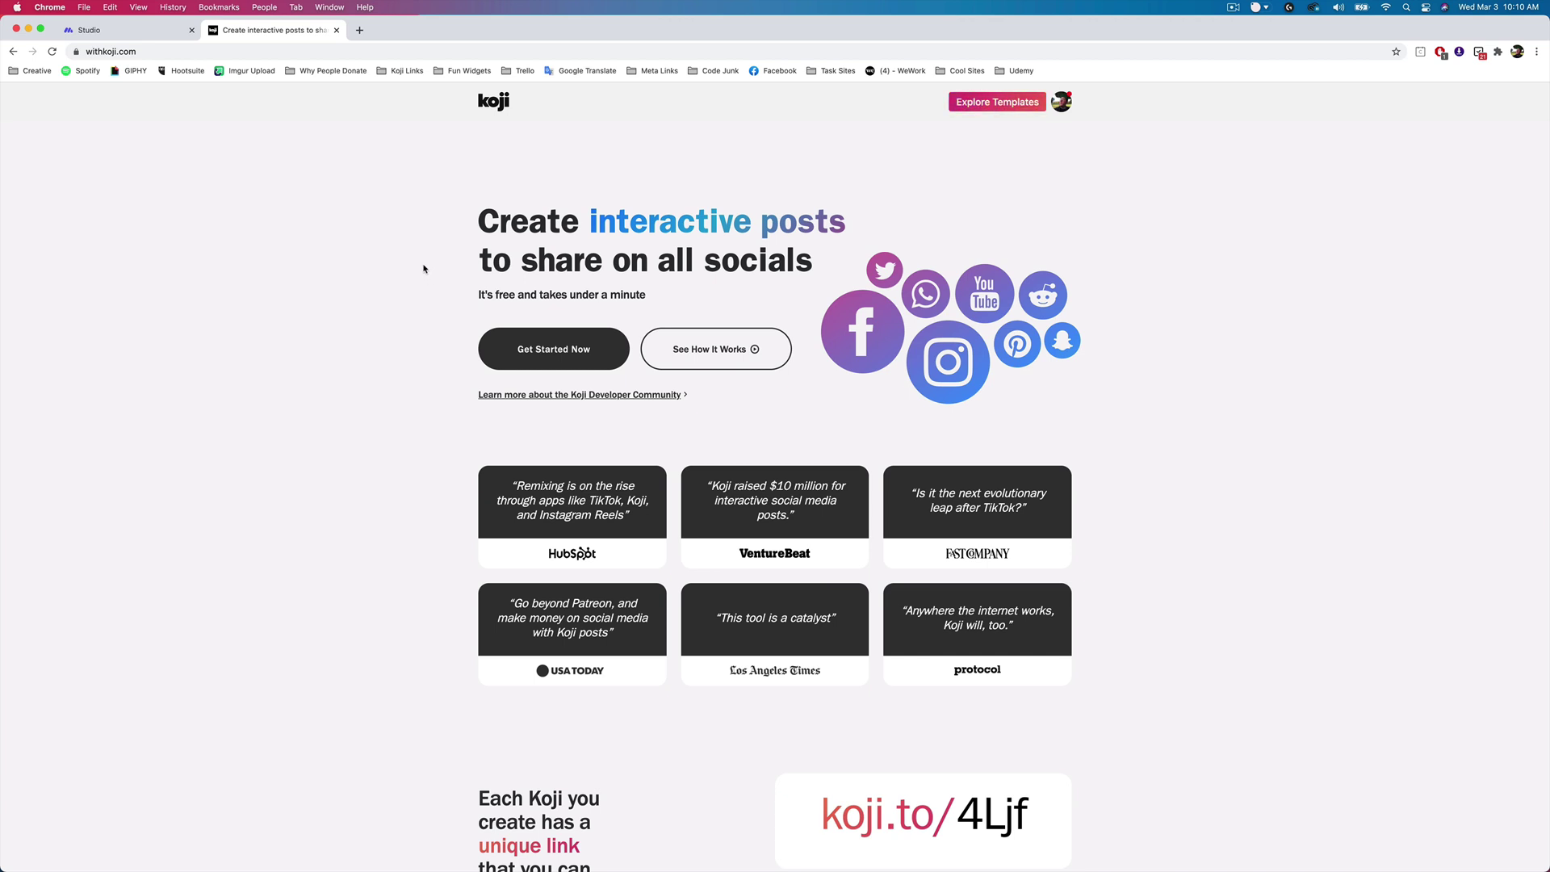
pyautogui.click(1003, 102)
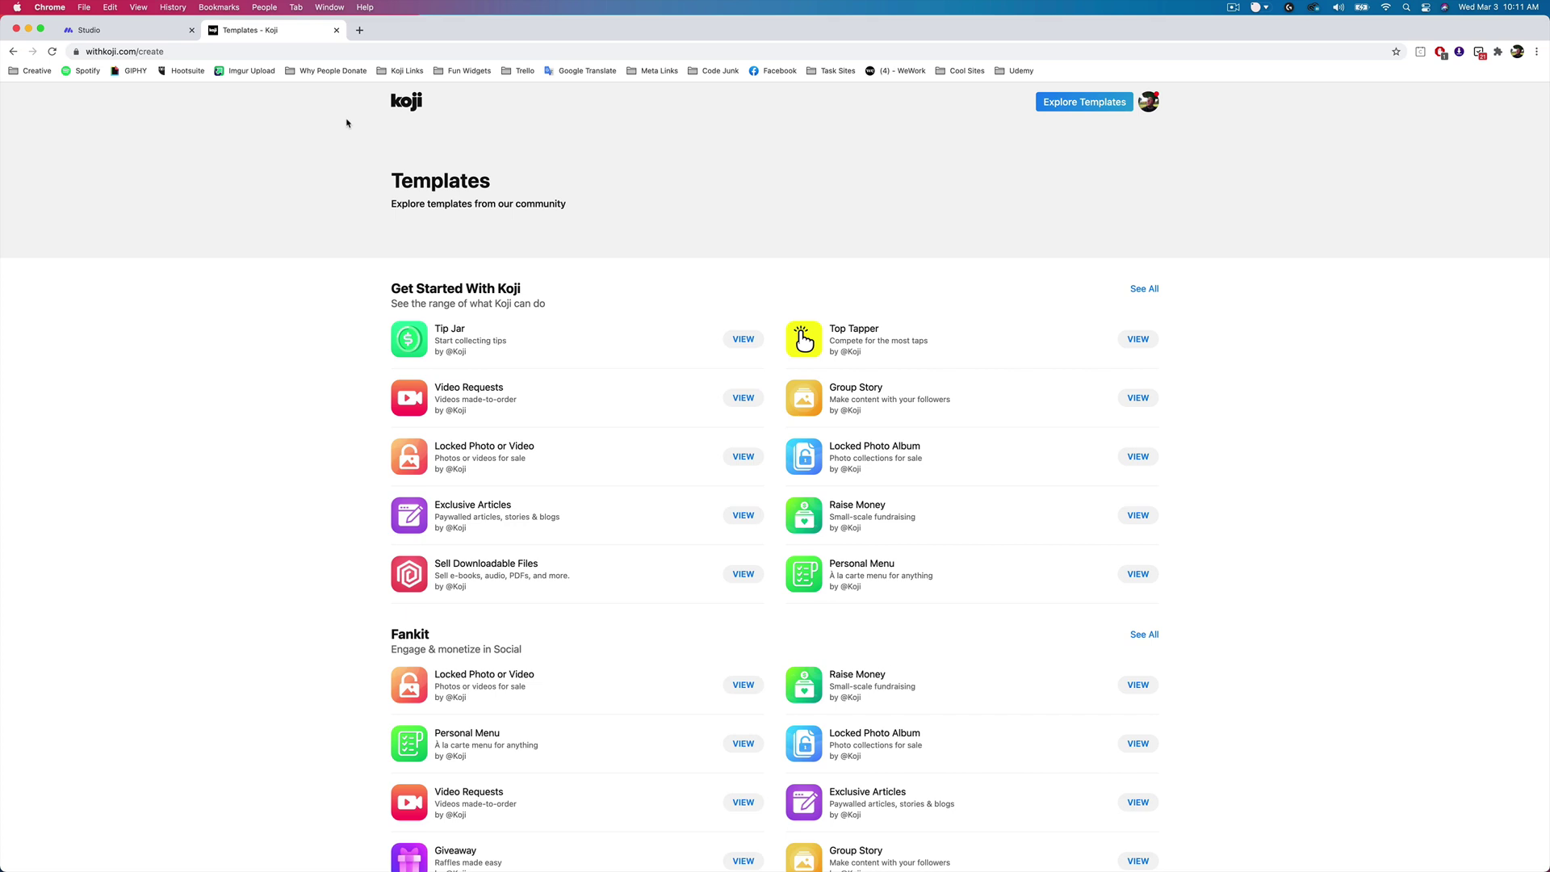
pyautogui.click(136, 31)
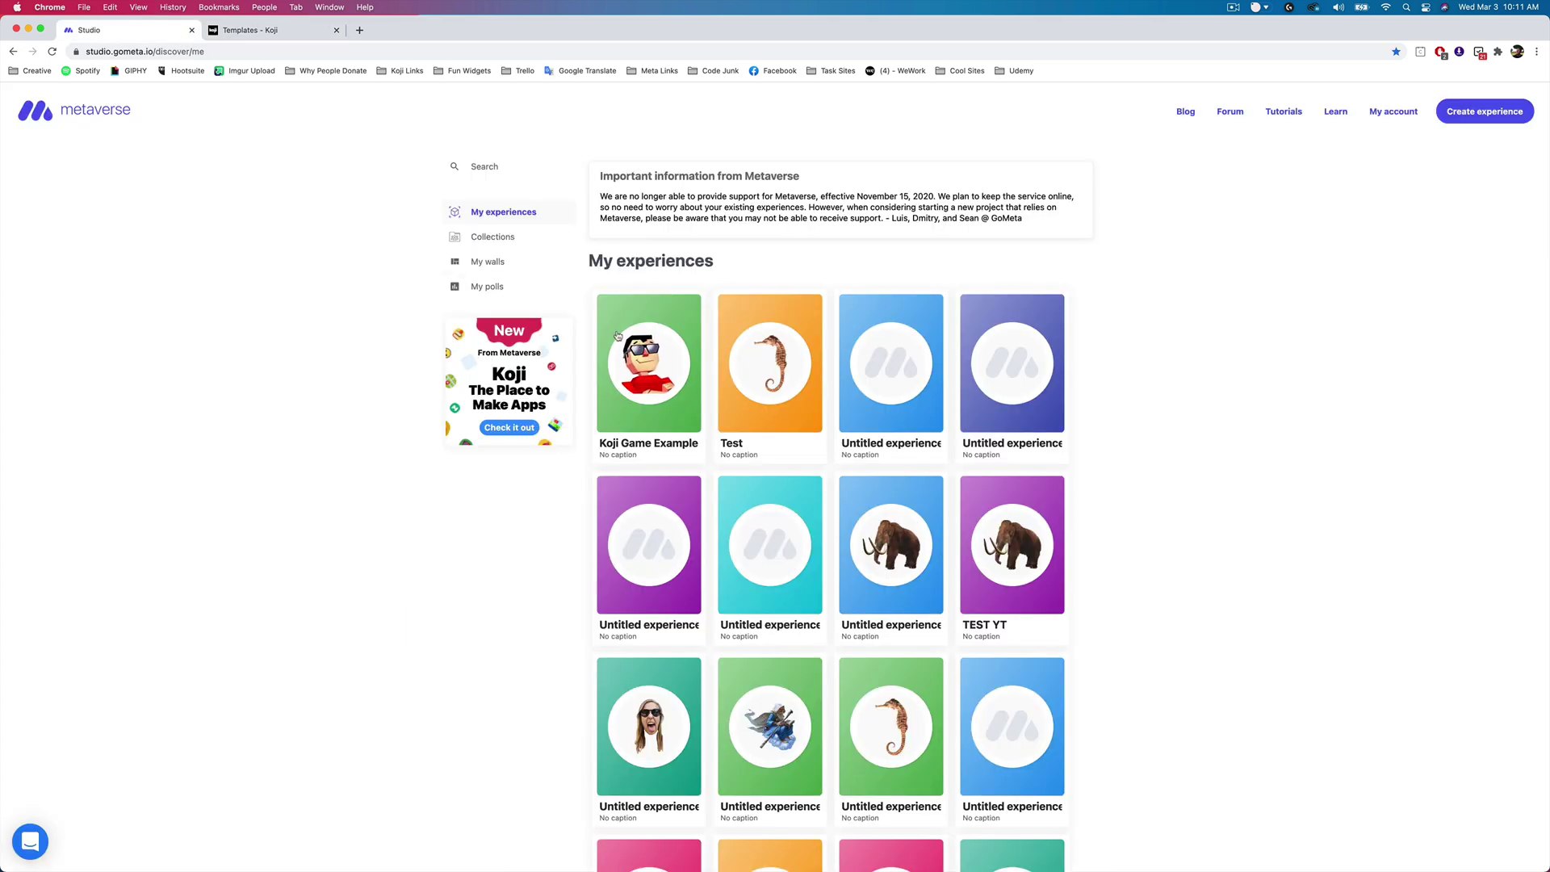
# - Open the Koji Game Example experience for editing and zoom into its storyboard
pyautogui.click(648, 360)
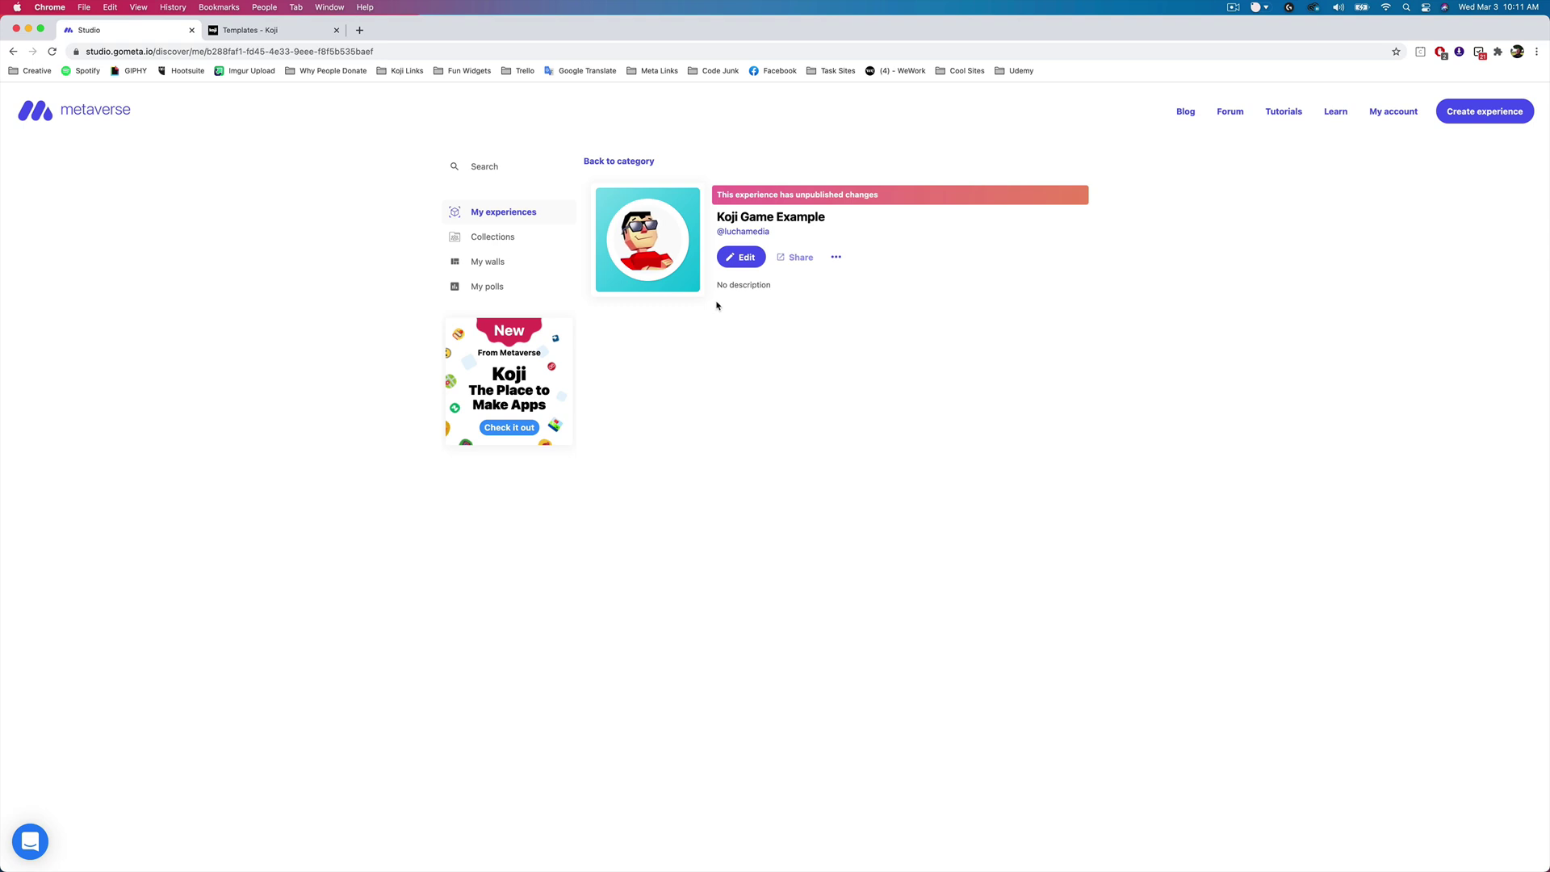
pyautogui.click(737, 259)
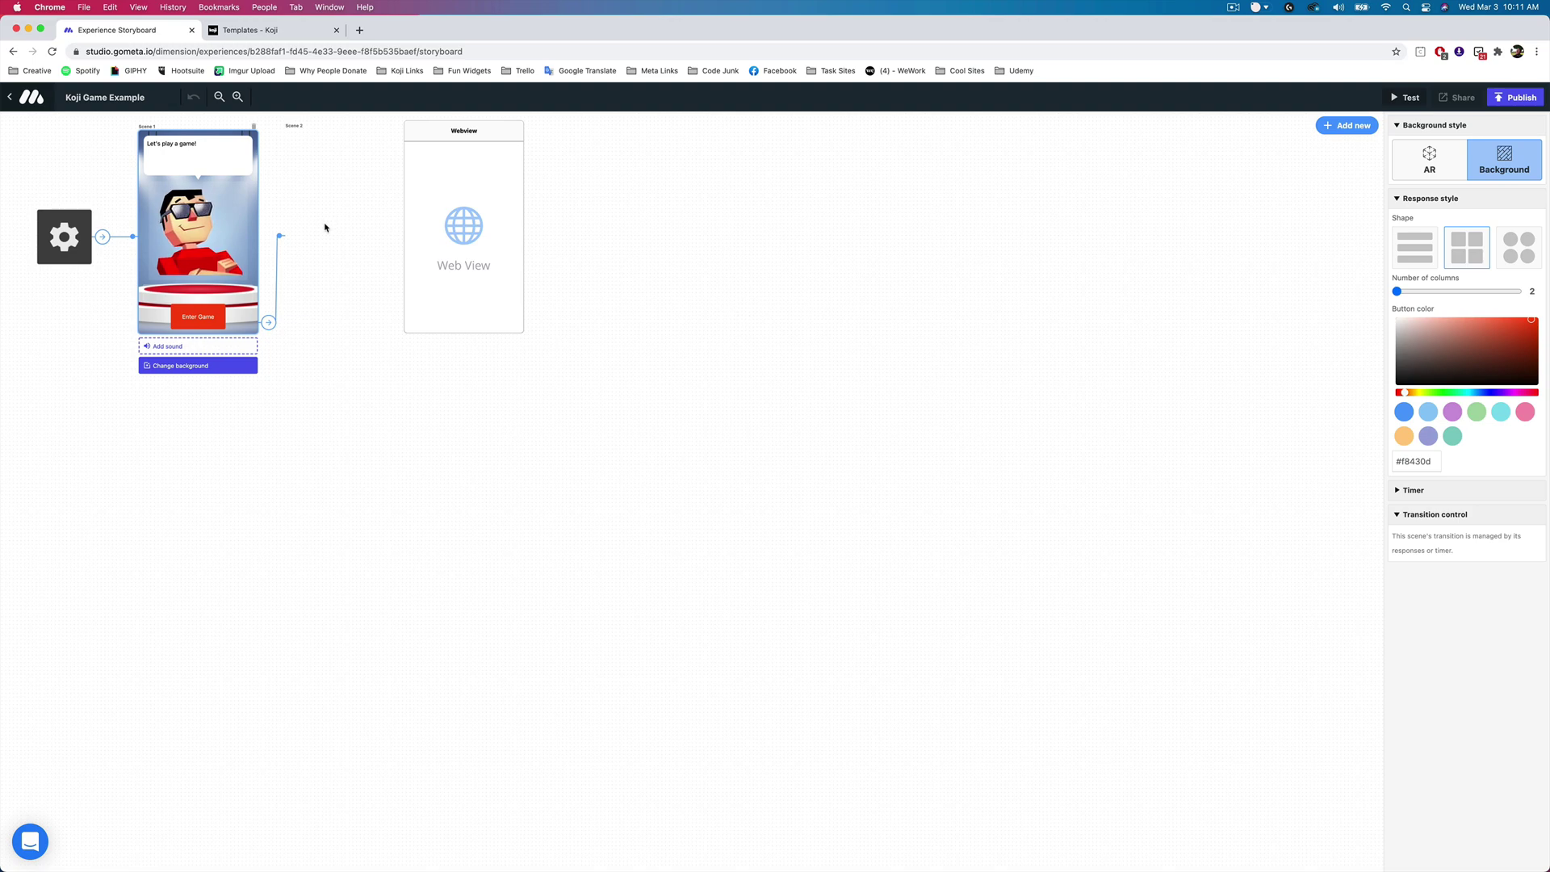
pyautogui.click(235, 97)
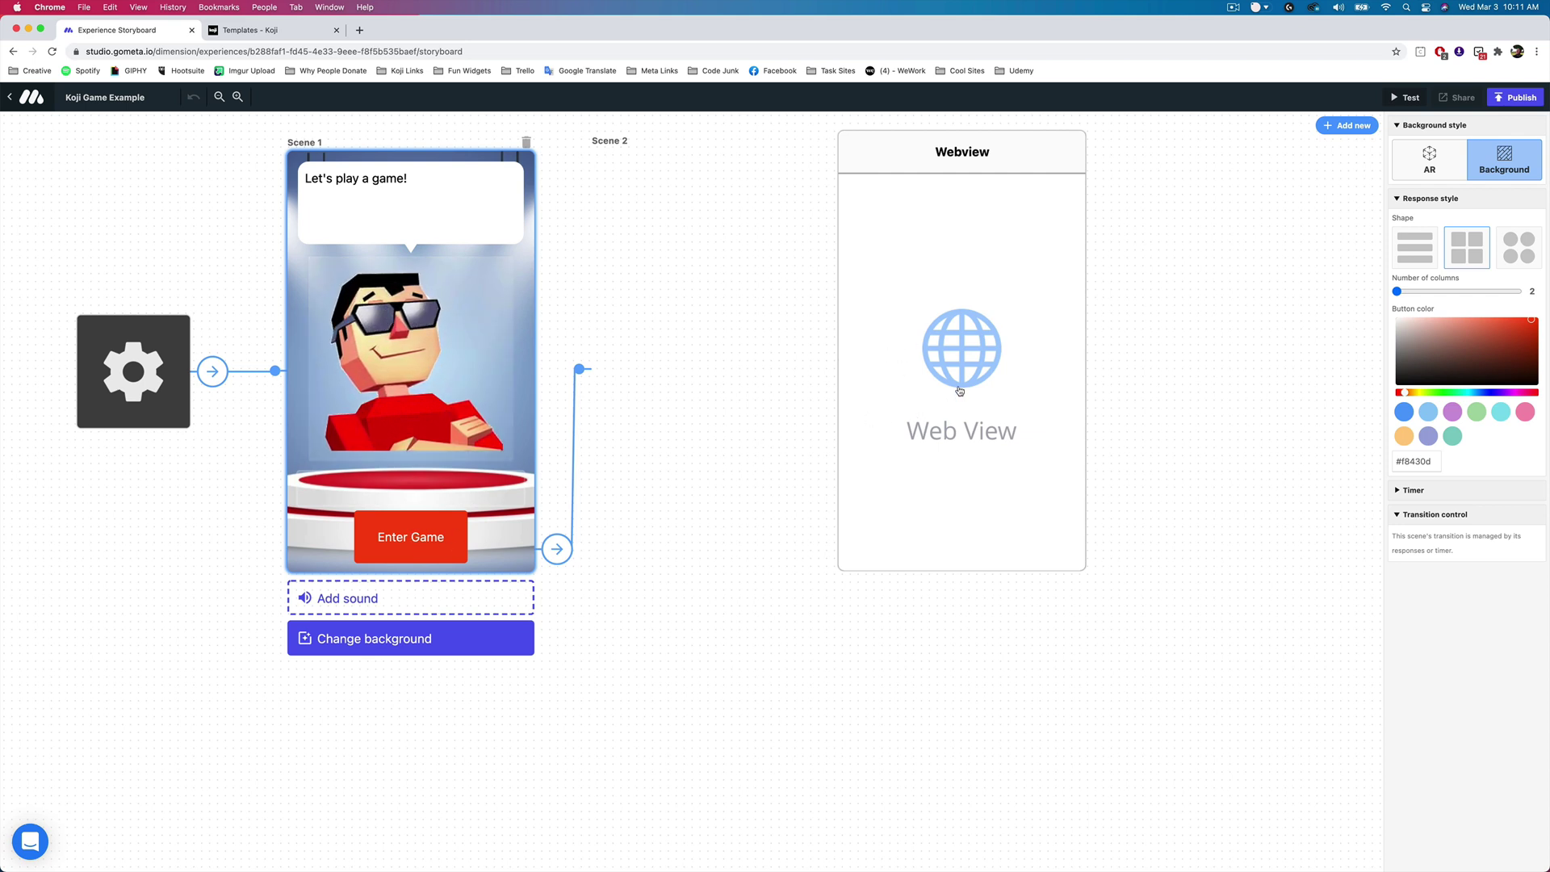
# - Find the Invaders game among Koji's Games templates and open it
pyautogui.click(257, 32)
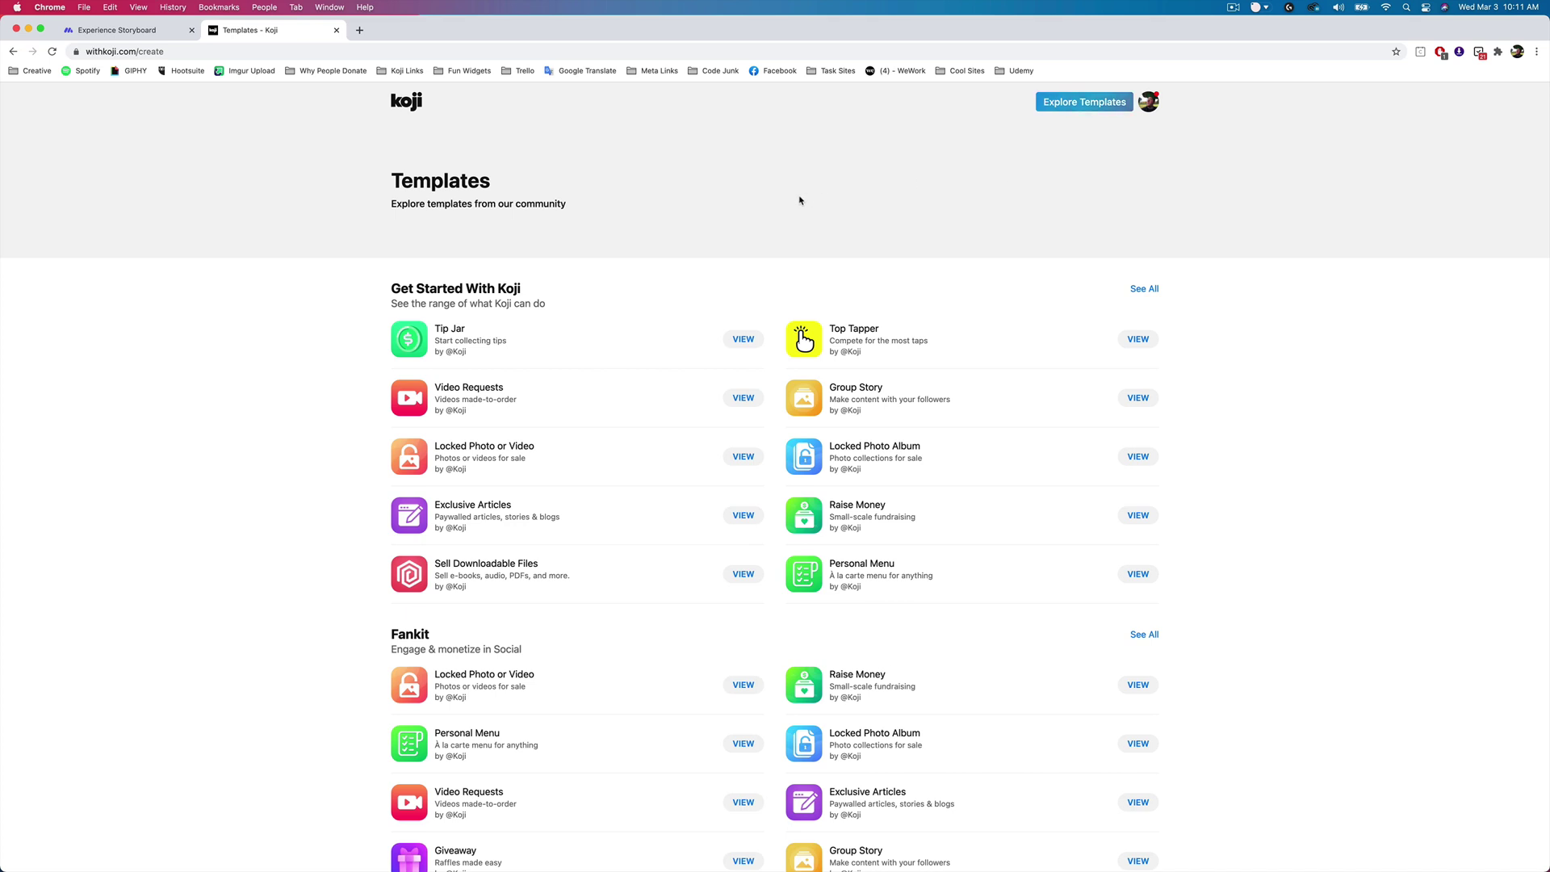
pyautogui.scroll(-5, 768, 278)
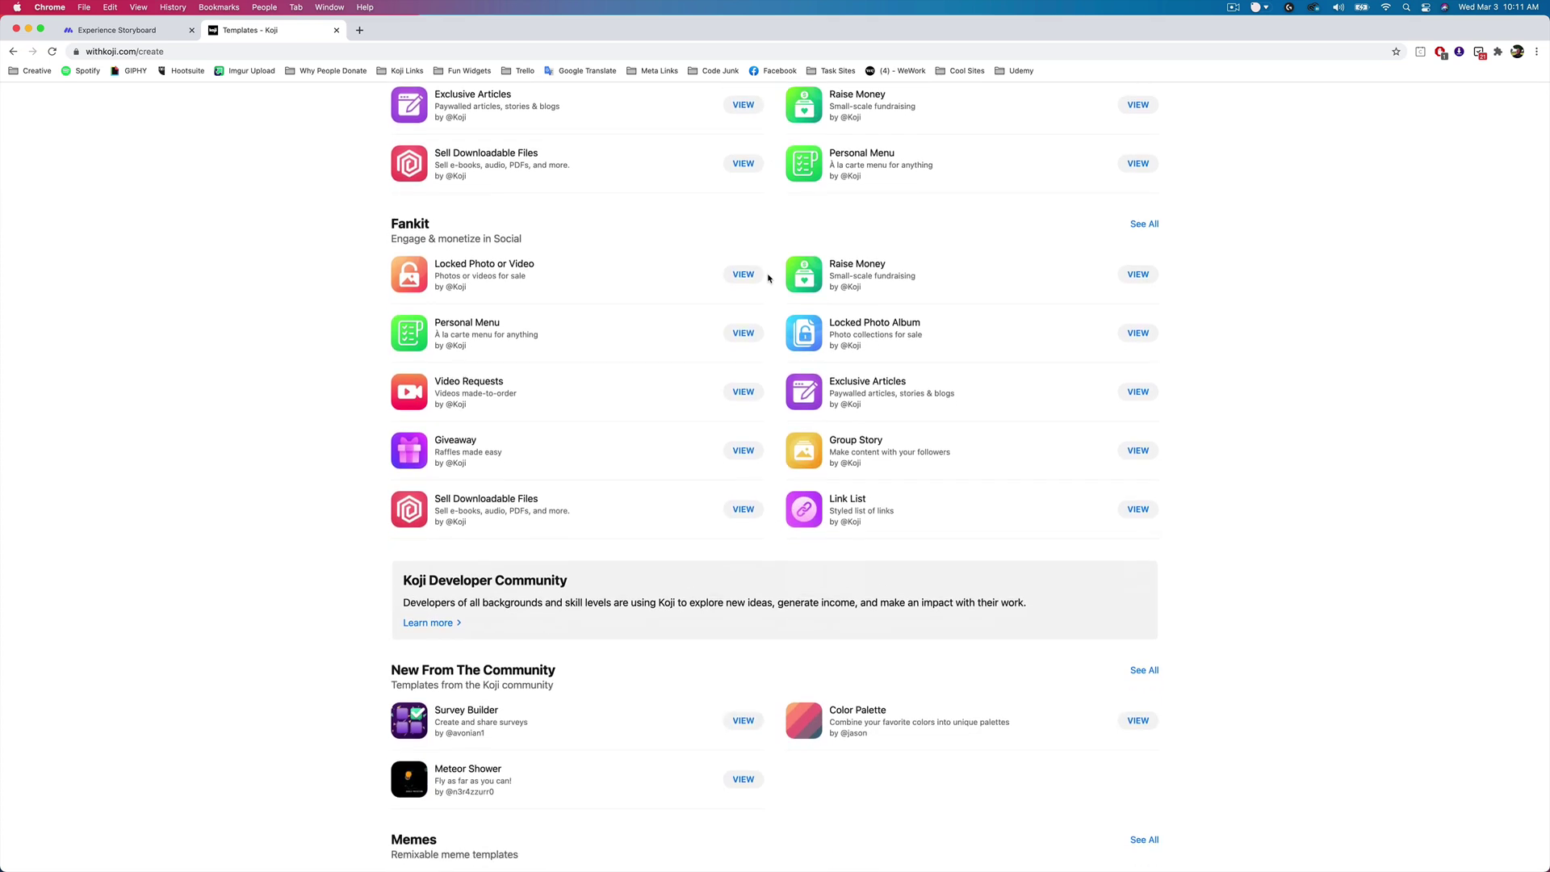
pyautogui.scroll(-6, 768, 277)
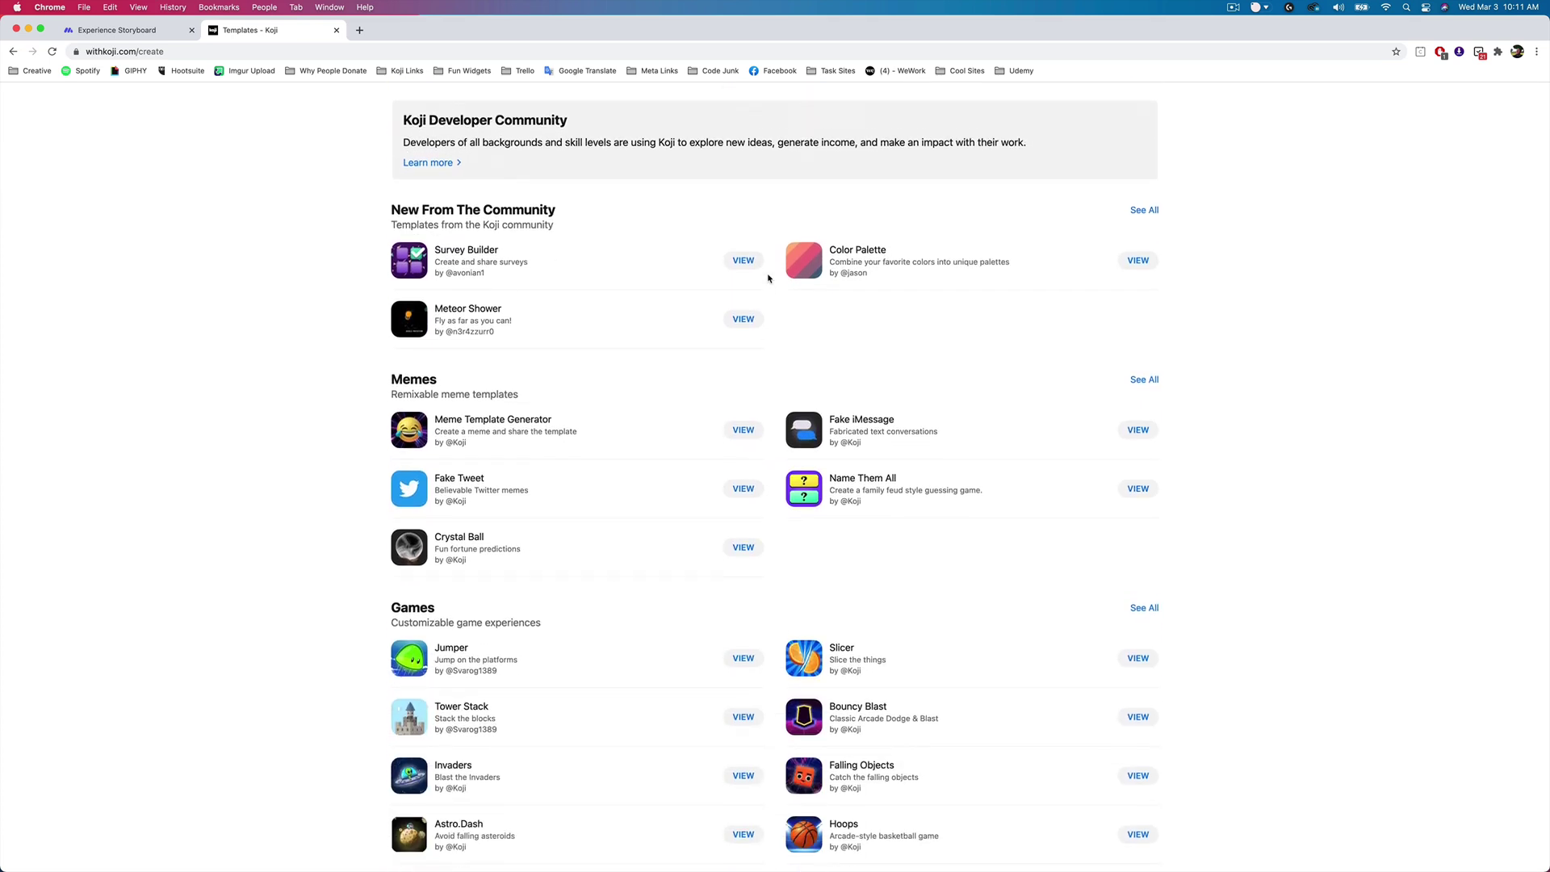
pyautogui.scroll(-5, 769, 277)
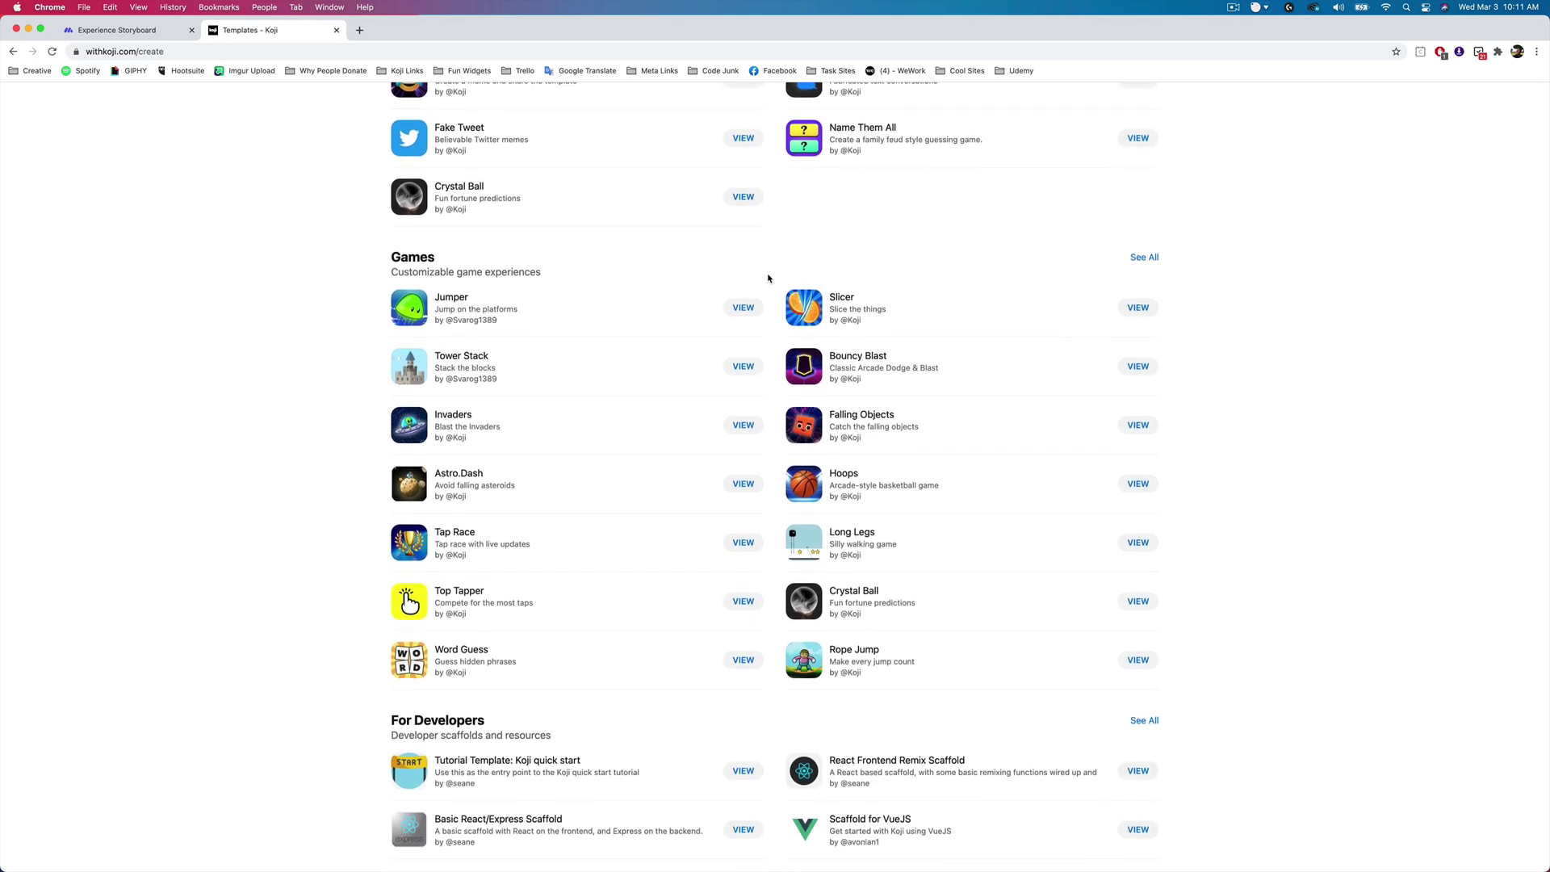
pyautogui.scroll(1, 767, 284)
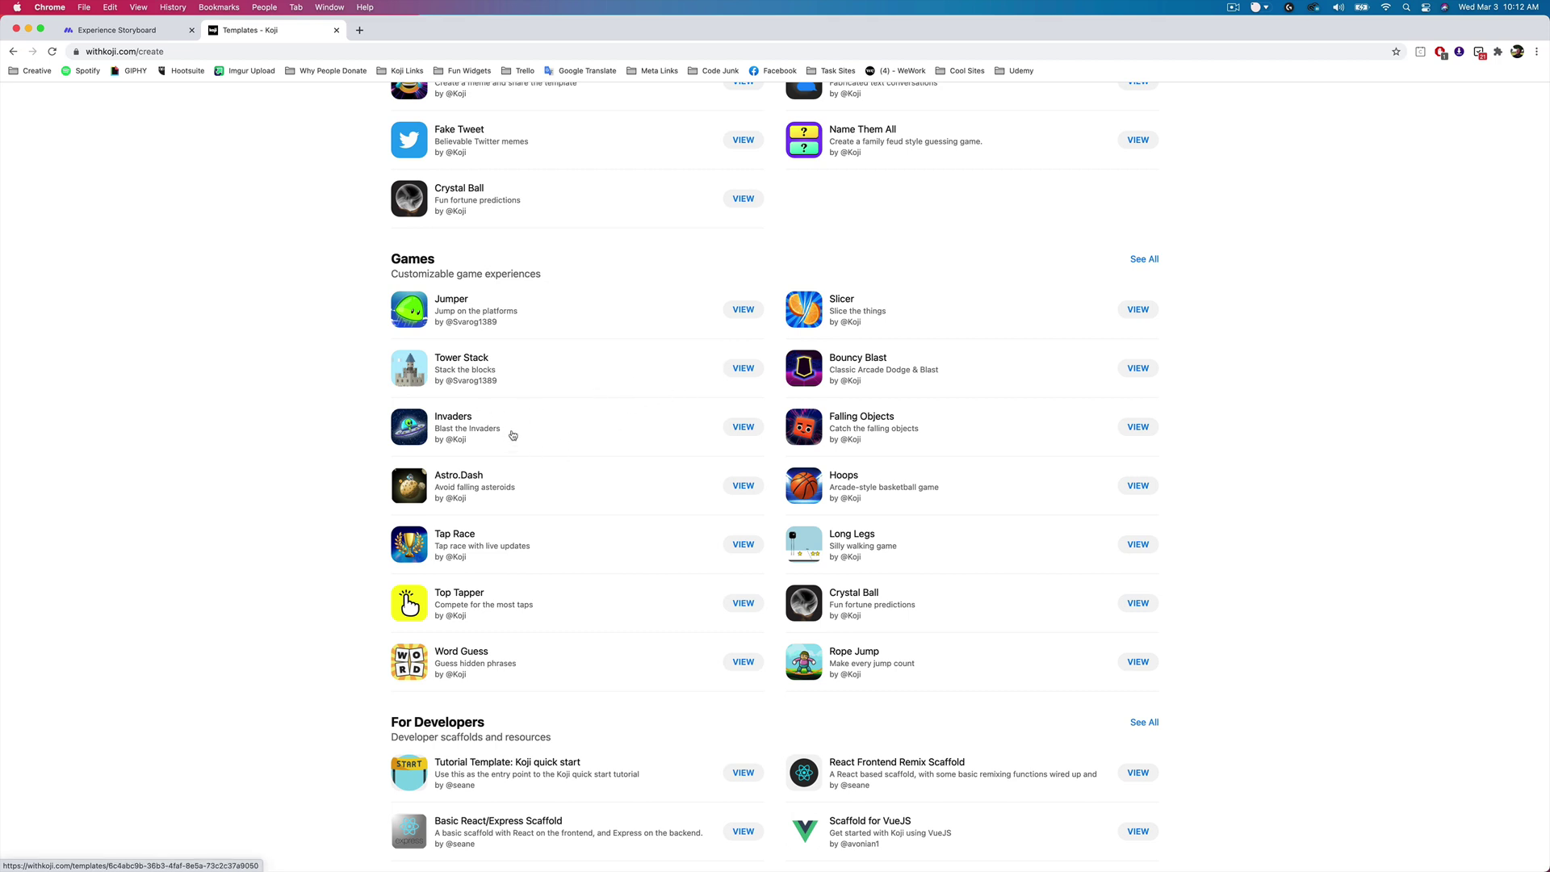
pyautogui.click(499, 428)
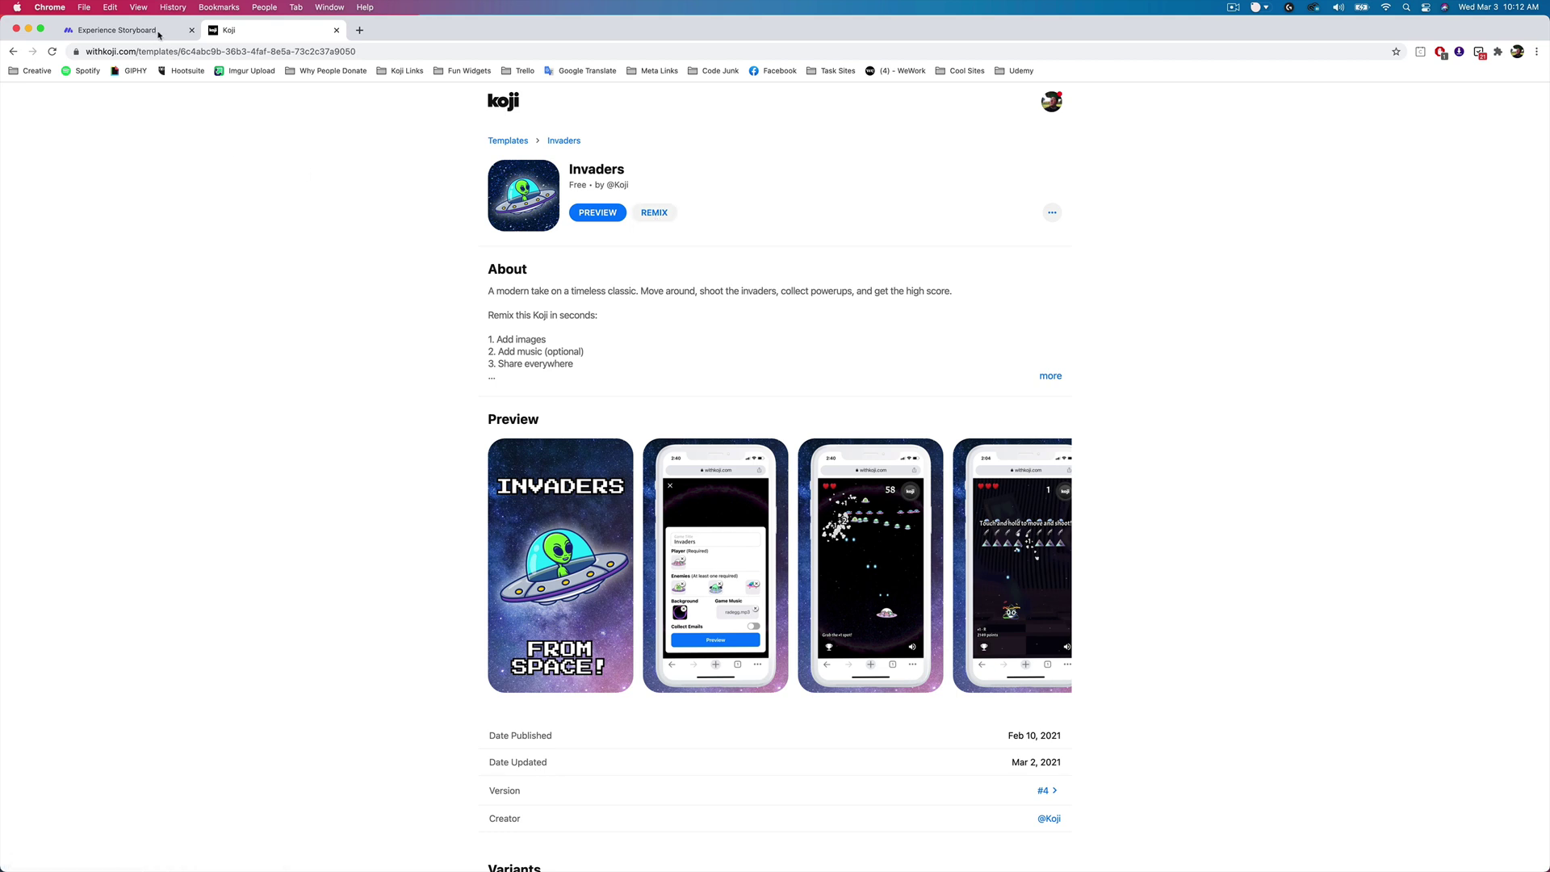
# - Check the Metaverse storyboard, then return to the Invaders template page
pyautogui.click(129, 30)
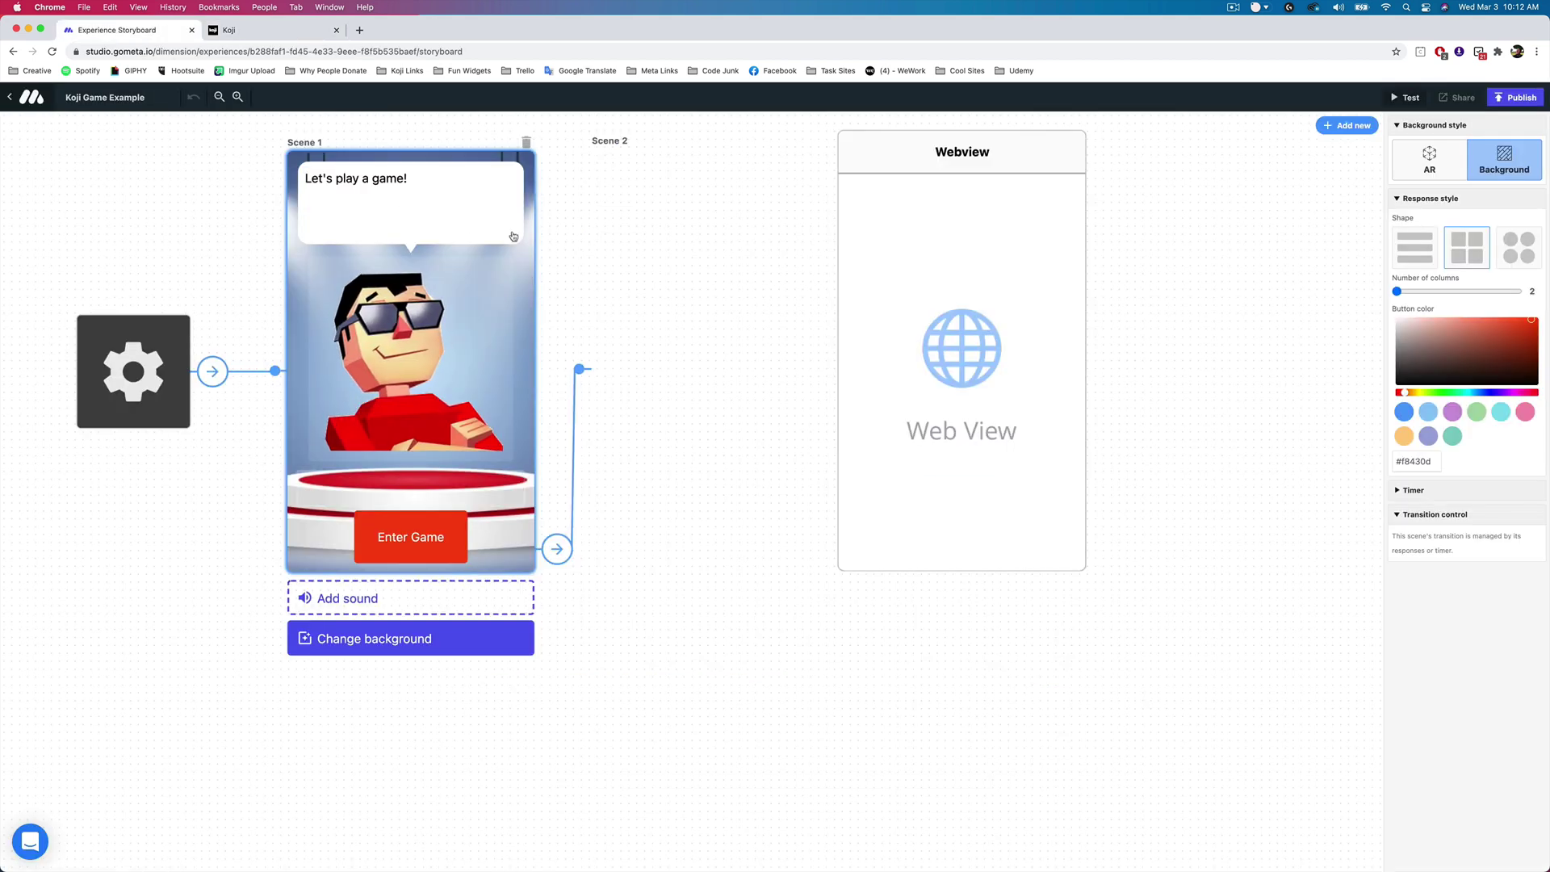
pyautogui.click(293, 32)
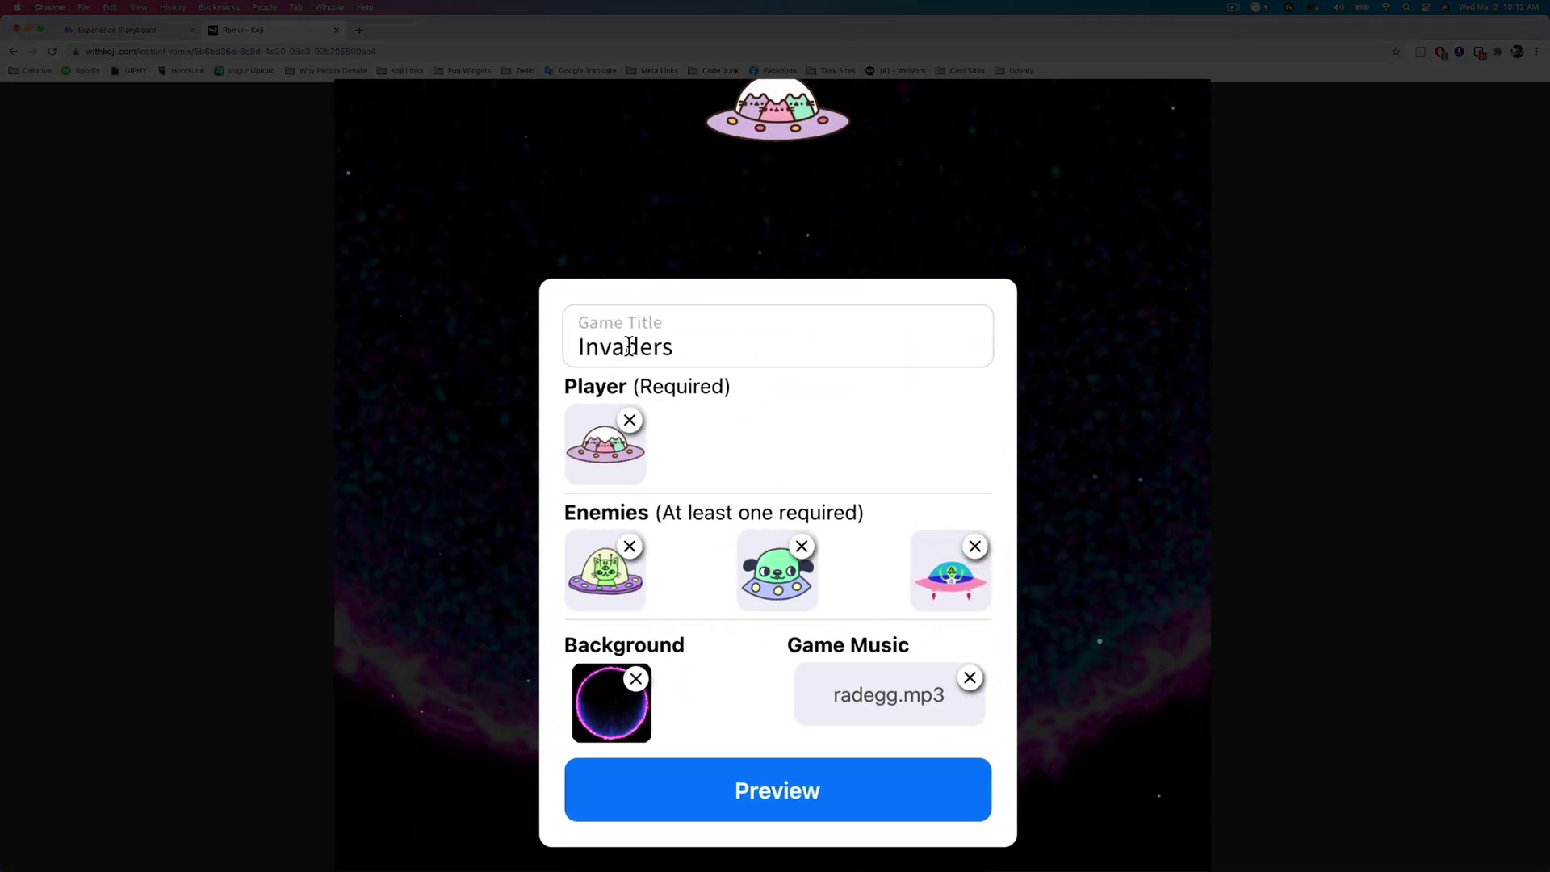
# - Retitle the game from Invaders to 'Metaverse + Koji = WOW!'
pyautogui.doubleClick(630, 346)
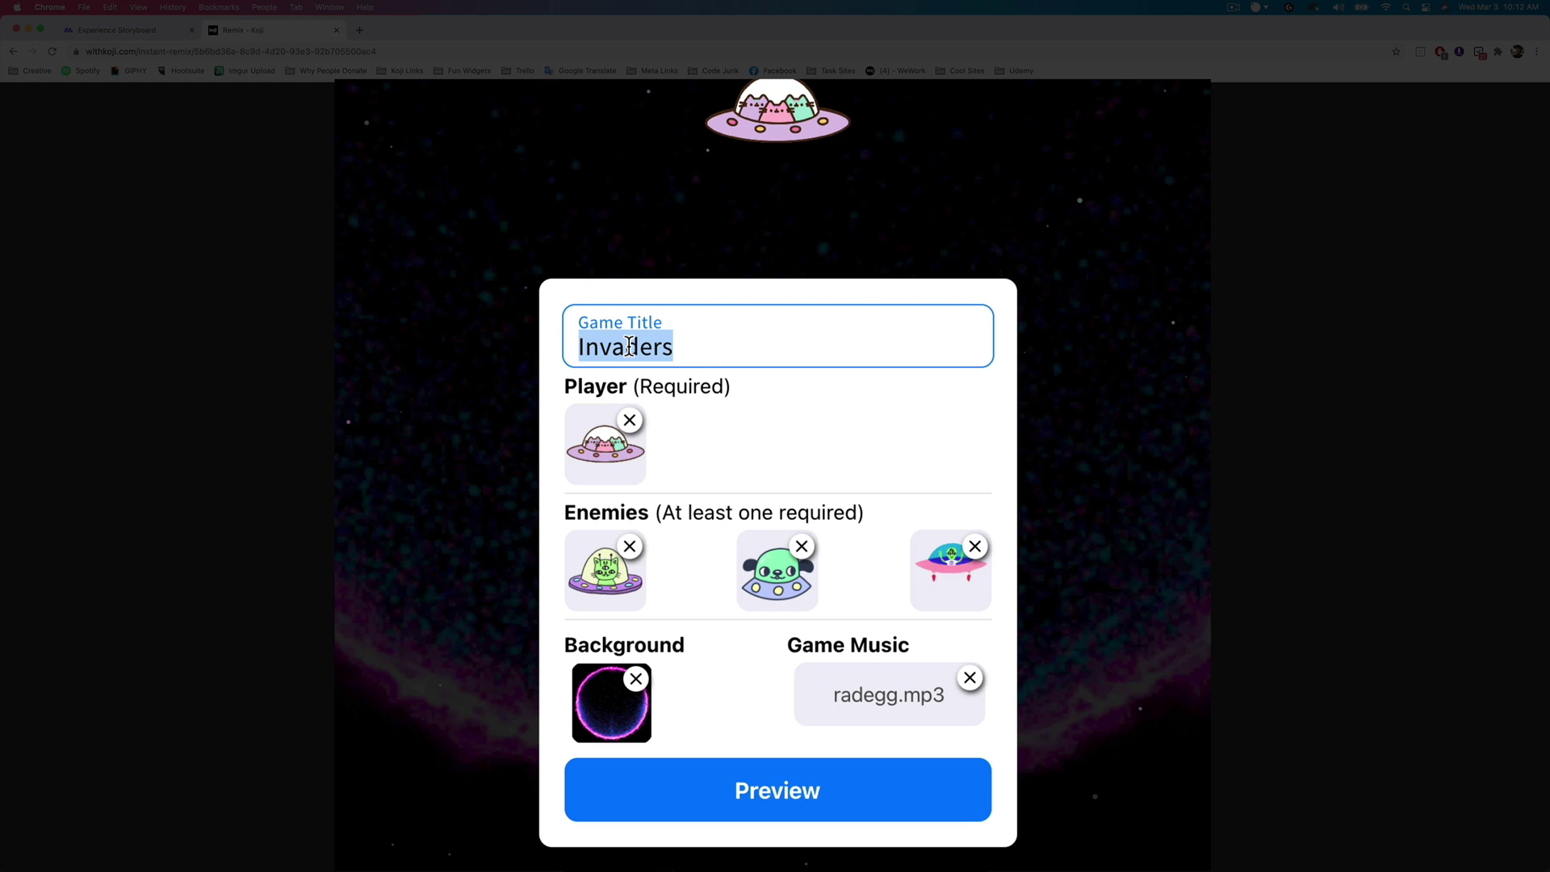
pyautogui.write('Metaverd')
pyautogui.press('BackSpace')
pyautogui.write('s')
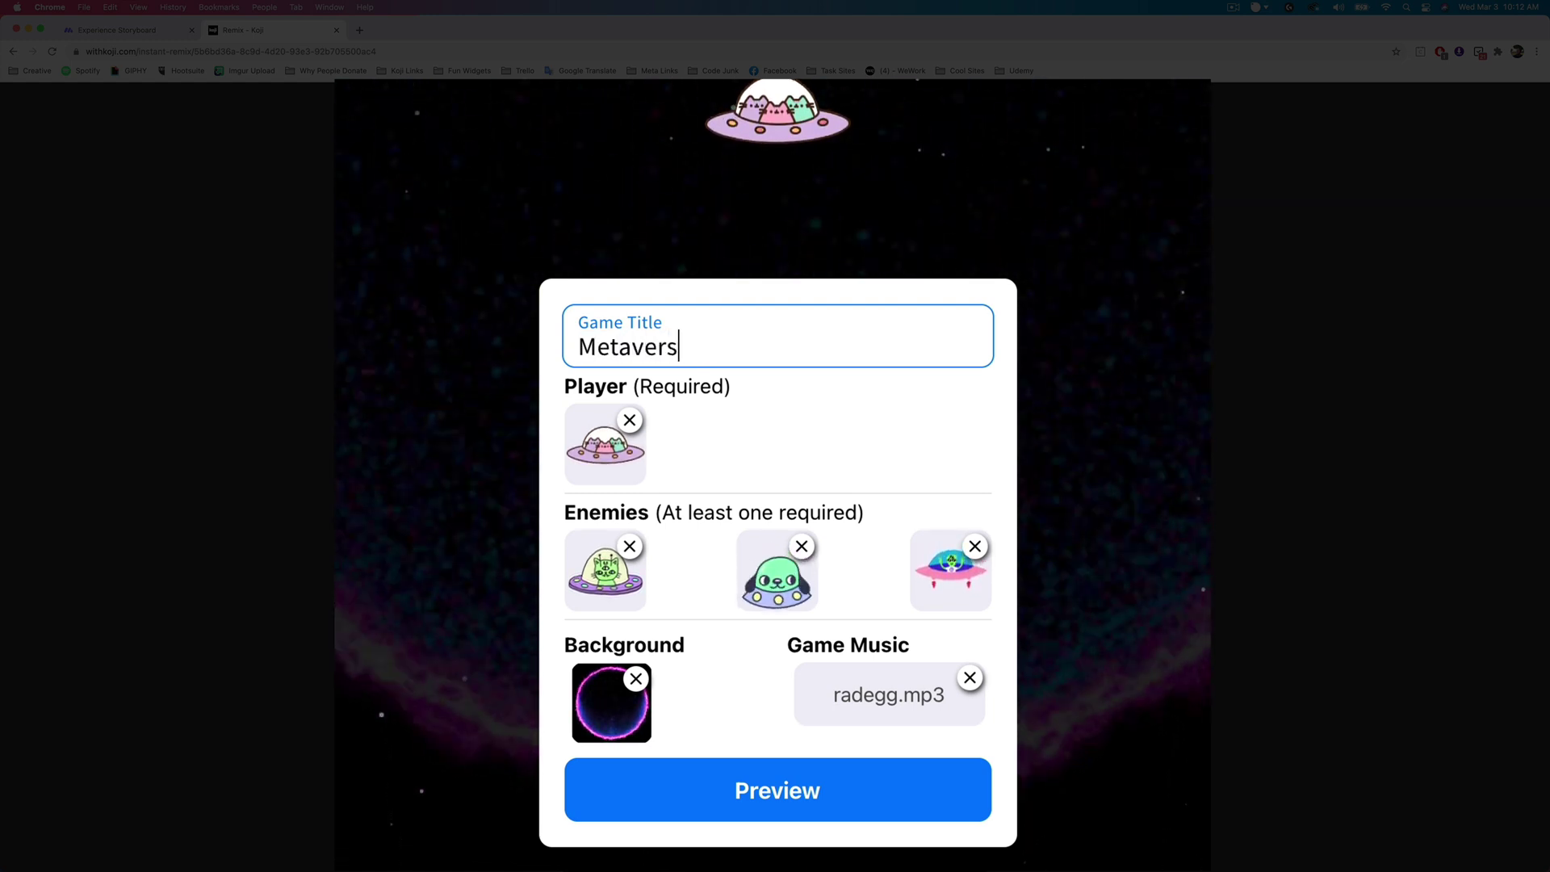
pyautogui.write('e + Koji ')
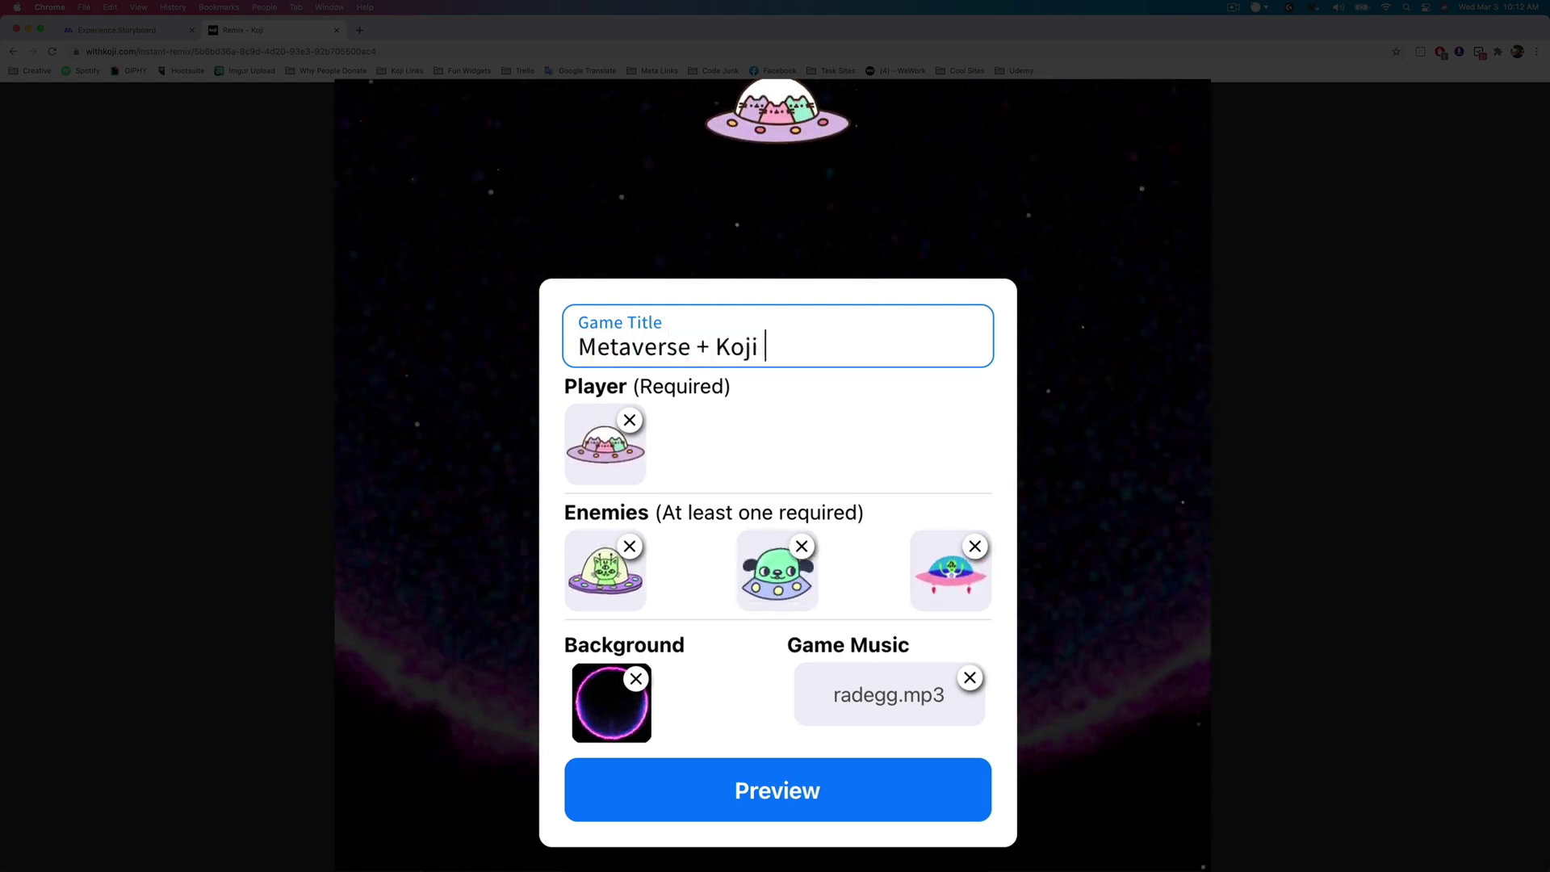
pyautogui.write('= WOW!')
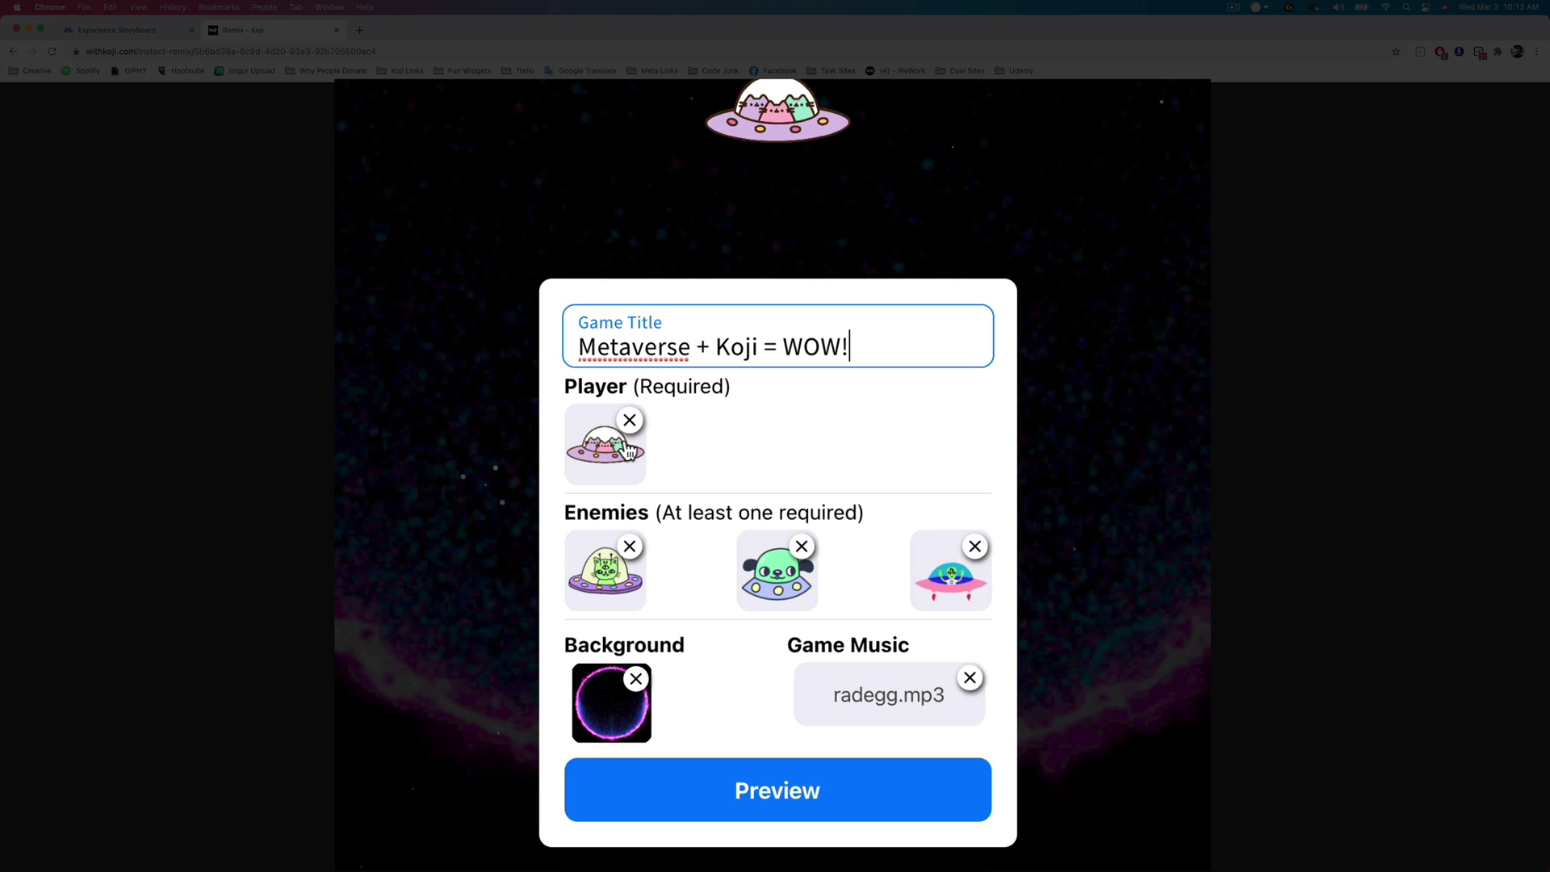
# - Browse the Animated Emojis asset pack for a new player sprite
pyautogui.click(628, 450)
pyautogui.click(625, 453)
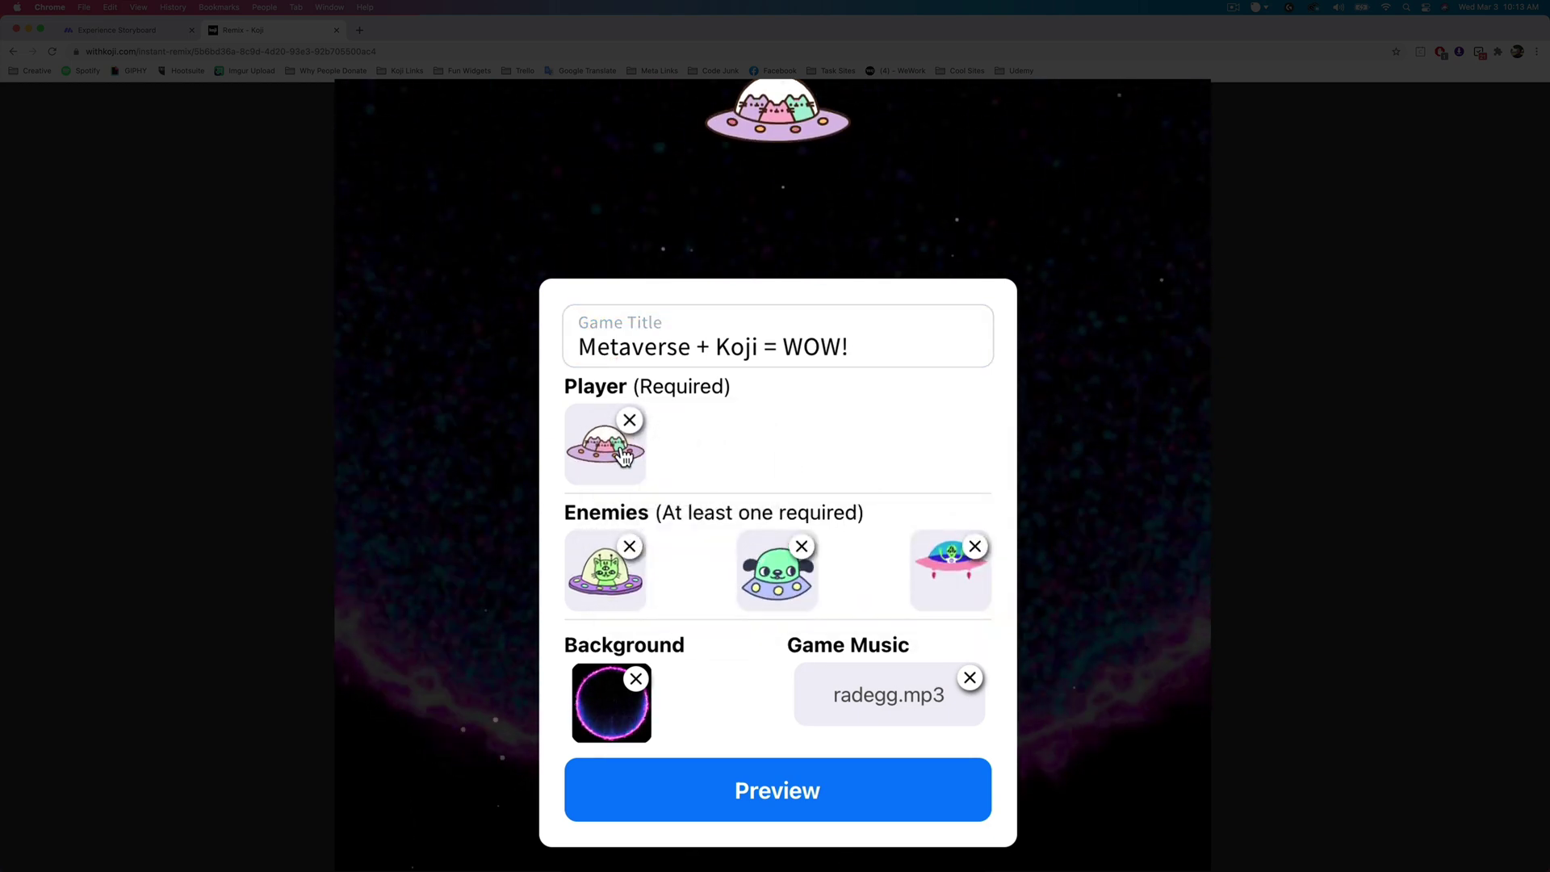
pyautogui.click(626, 454)
pyautogui.click(790, 602)
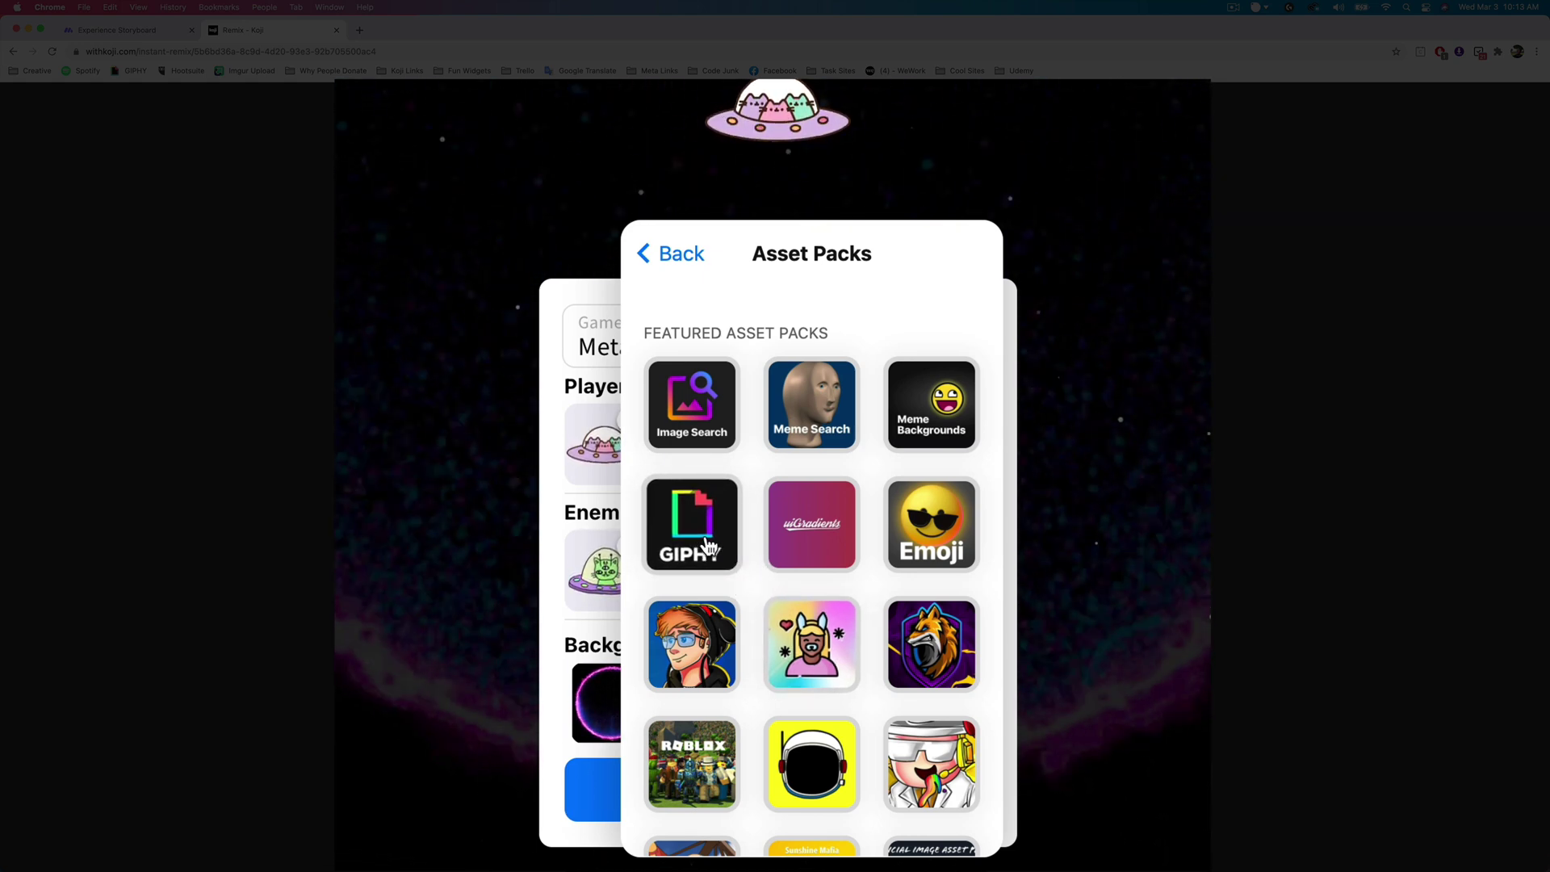
pyautogui.click(954, 531)
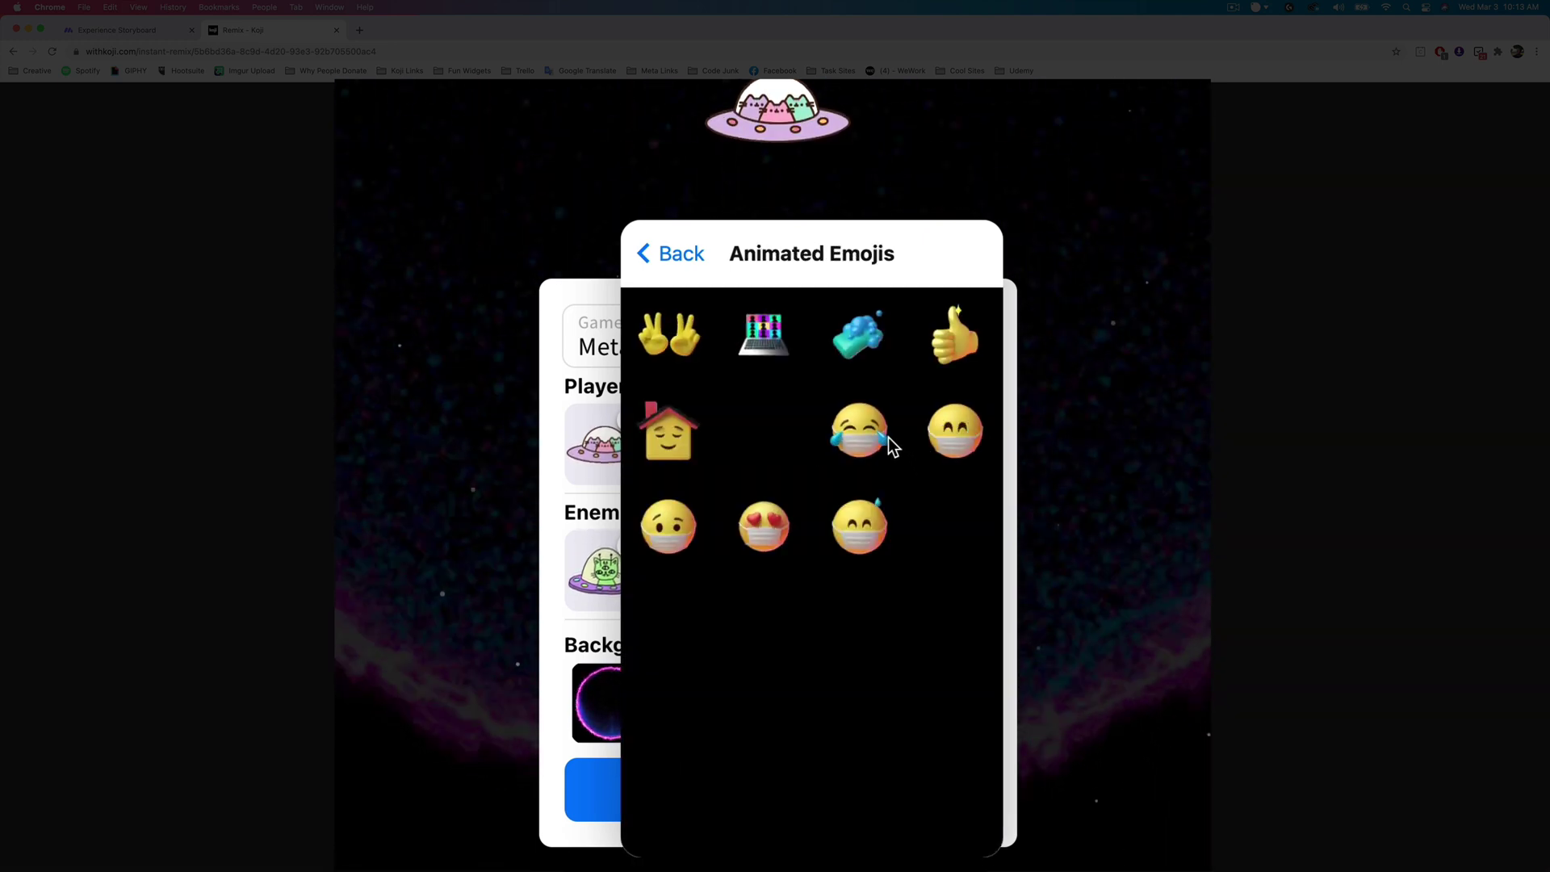
pyautogui.scroll(-5, 847, 455)
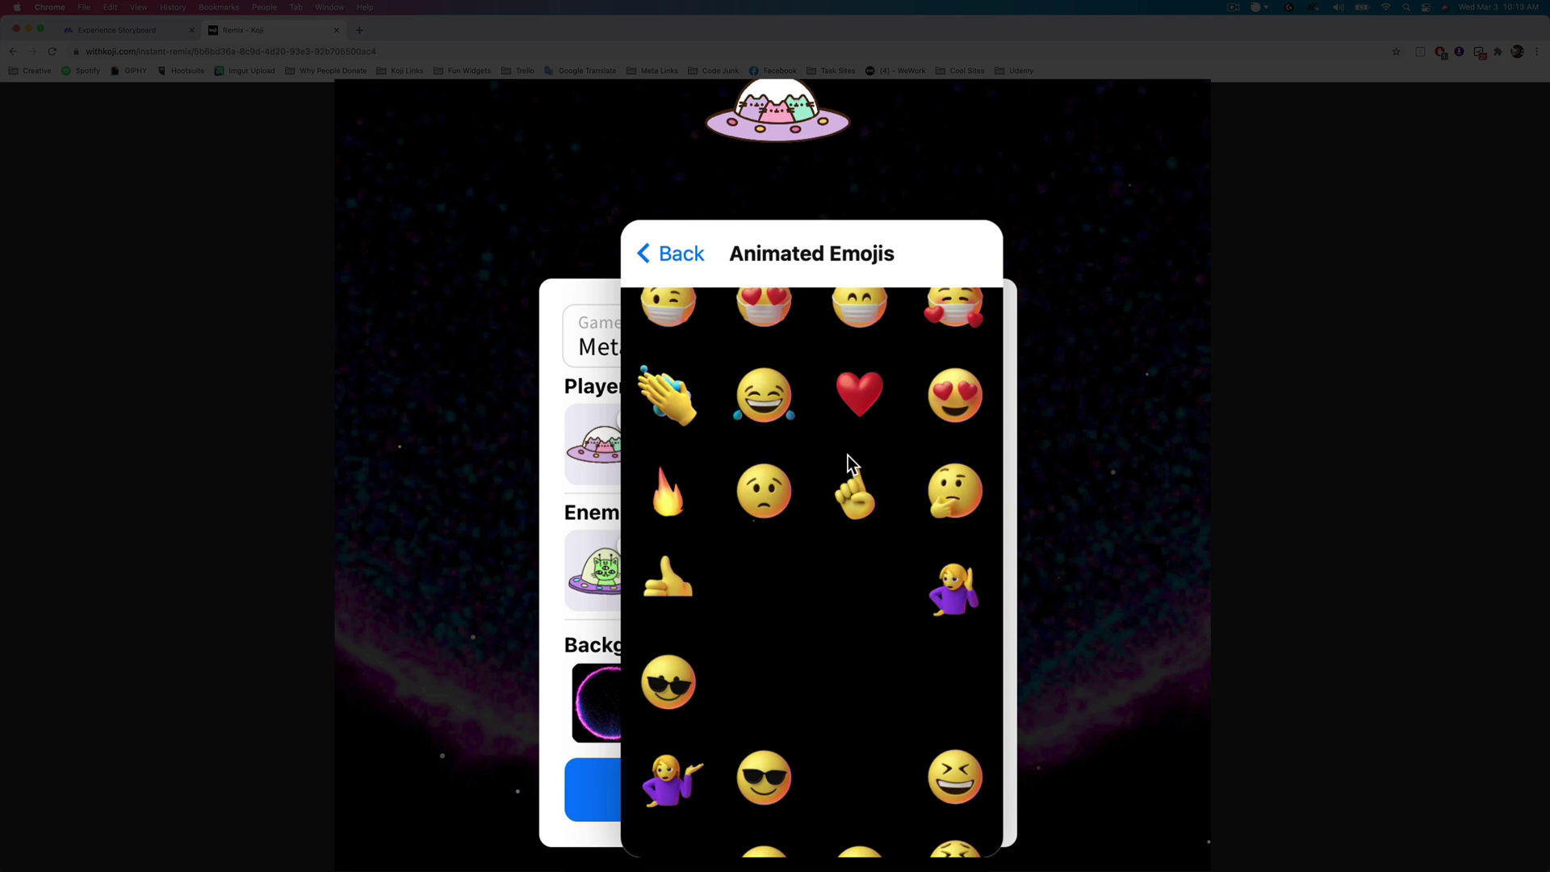
pyautogui.scroll(-2, 848, 456)
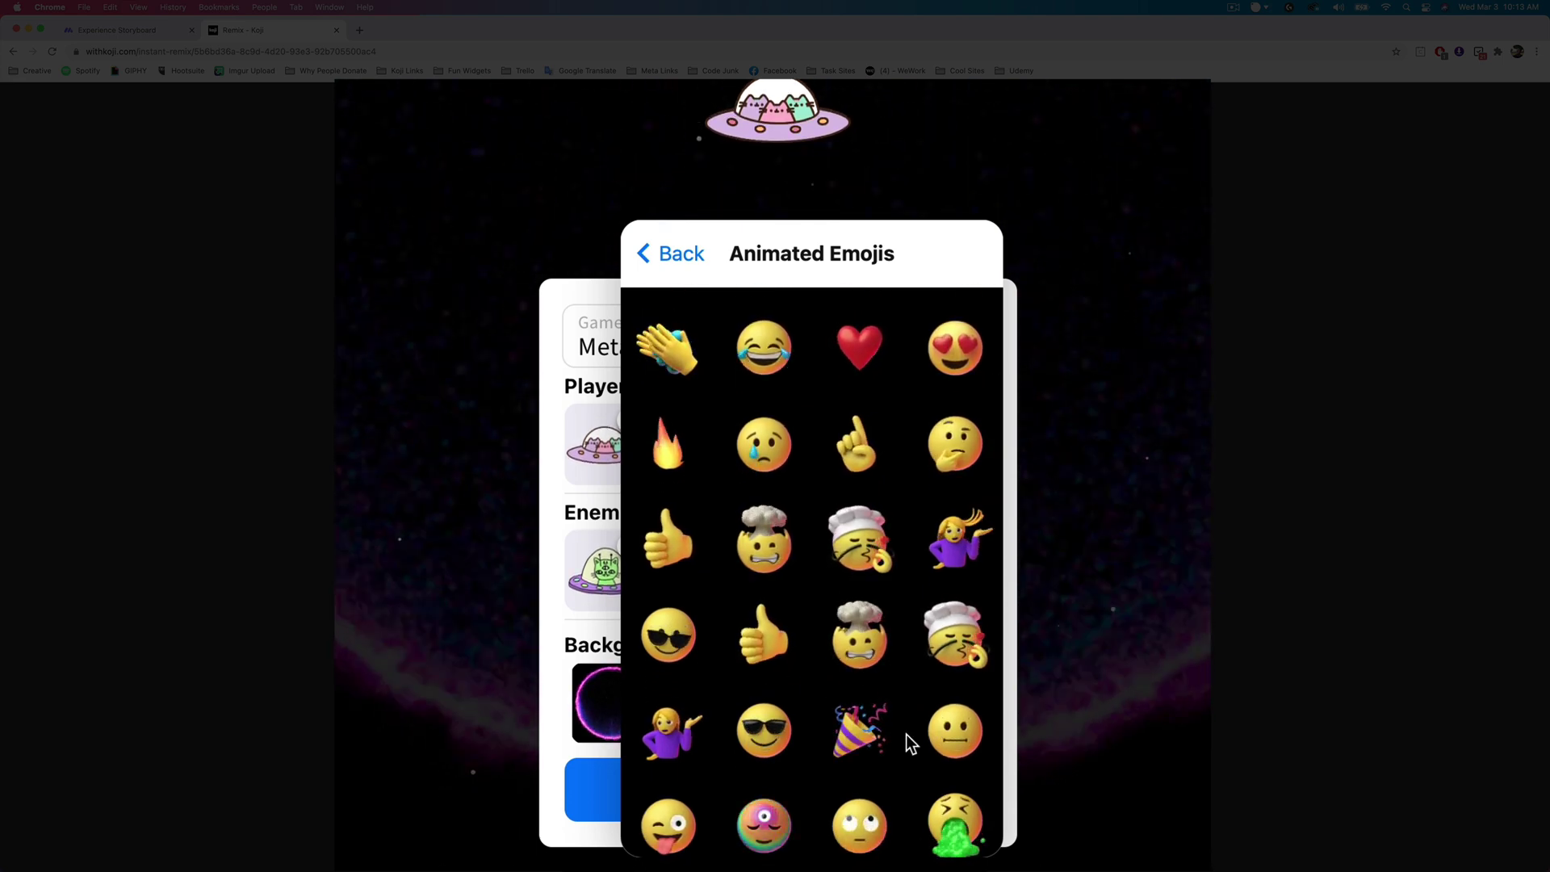
# - Use the grinning squint-eyed emoji as player and the vomiting face as first enemy
pyautogui.click(943, 738)
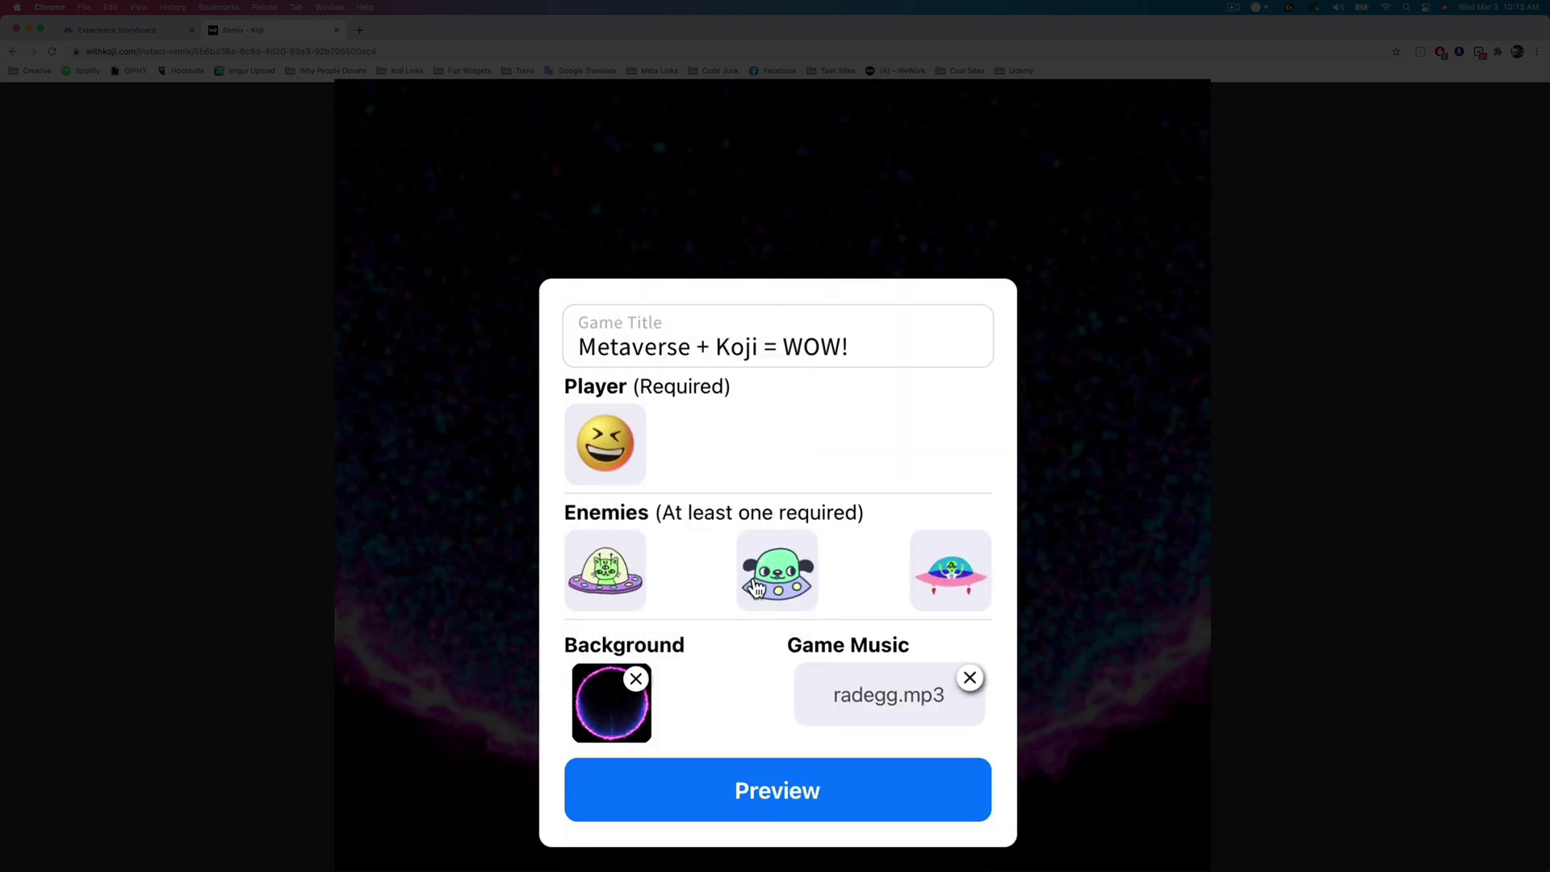
pyautogui.click(636, 552)
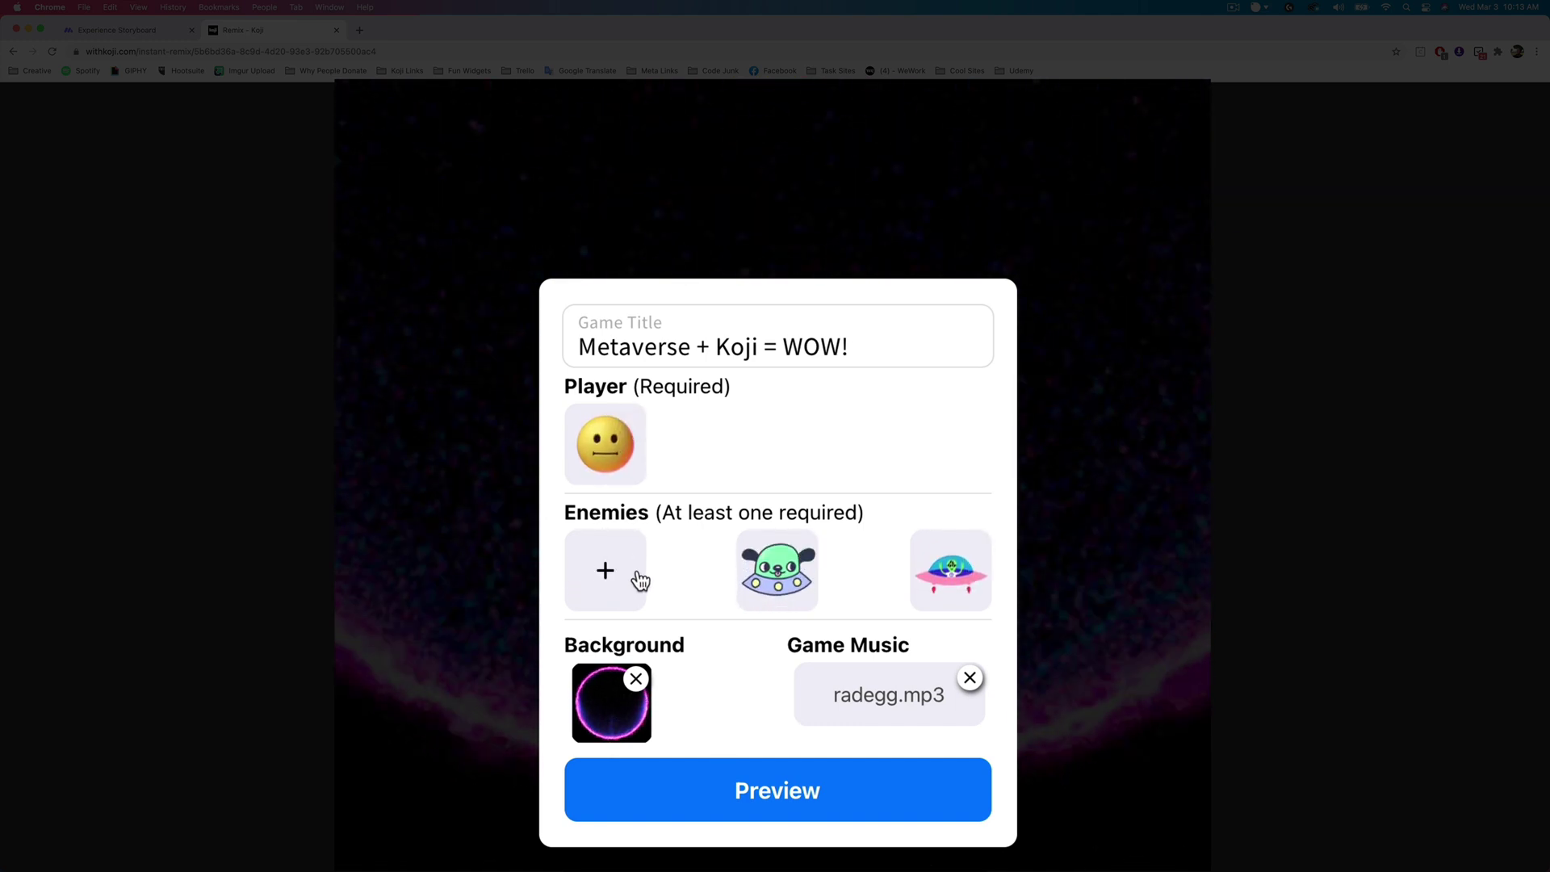
pyautogui.click(625, 583)
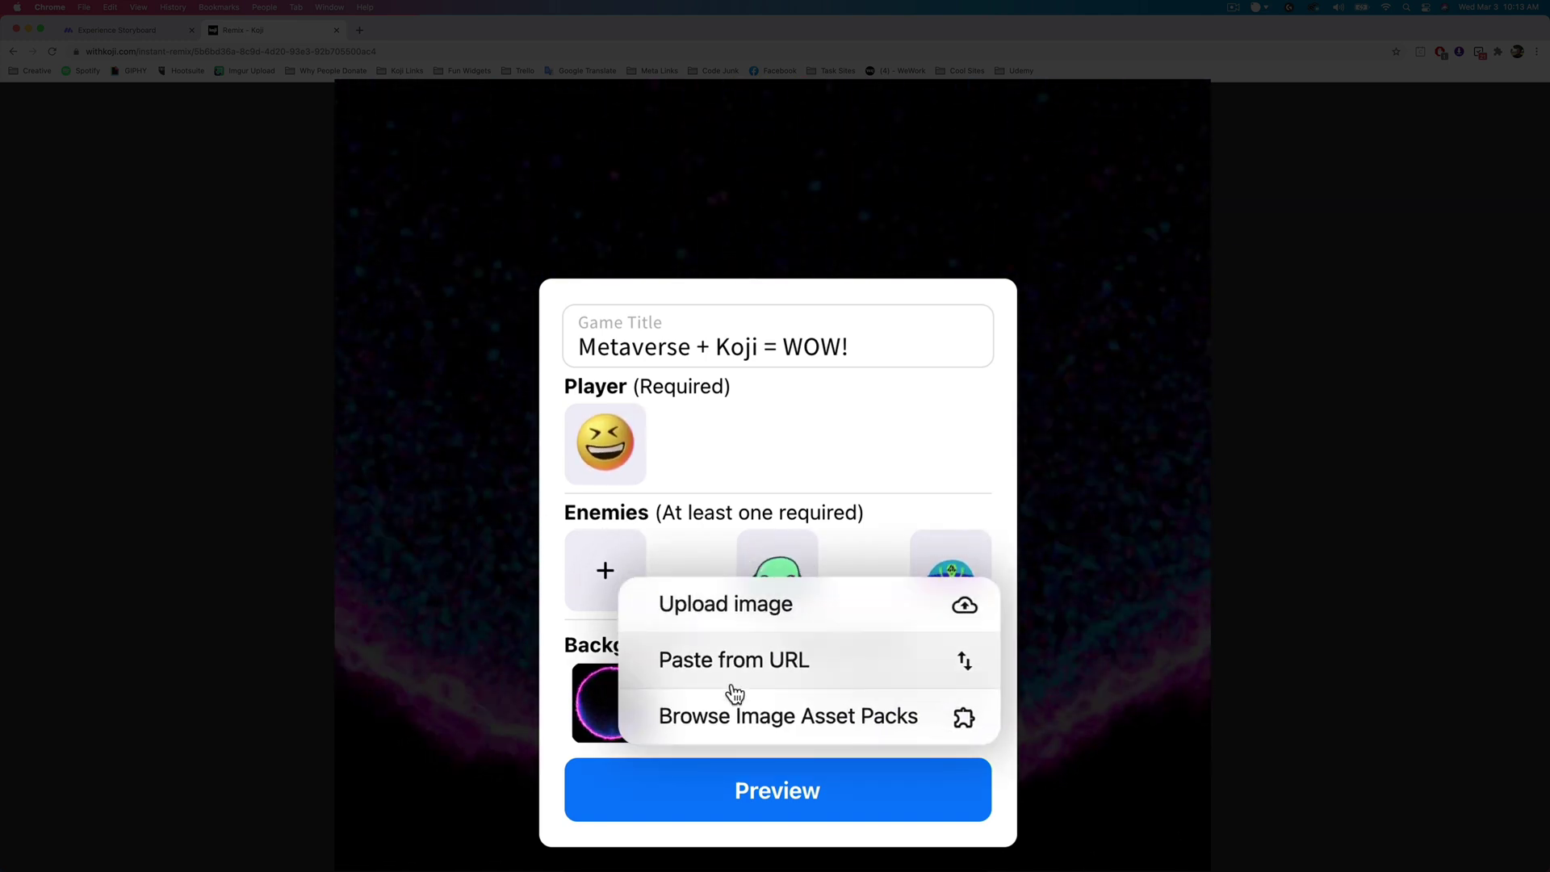
pyautogui.click(738, 739)
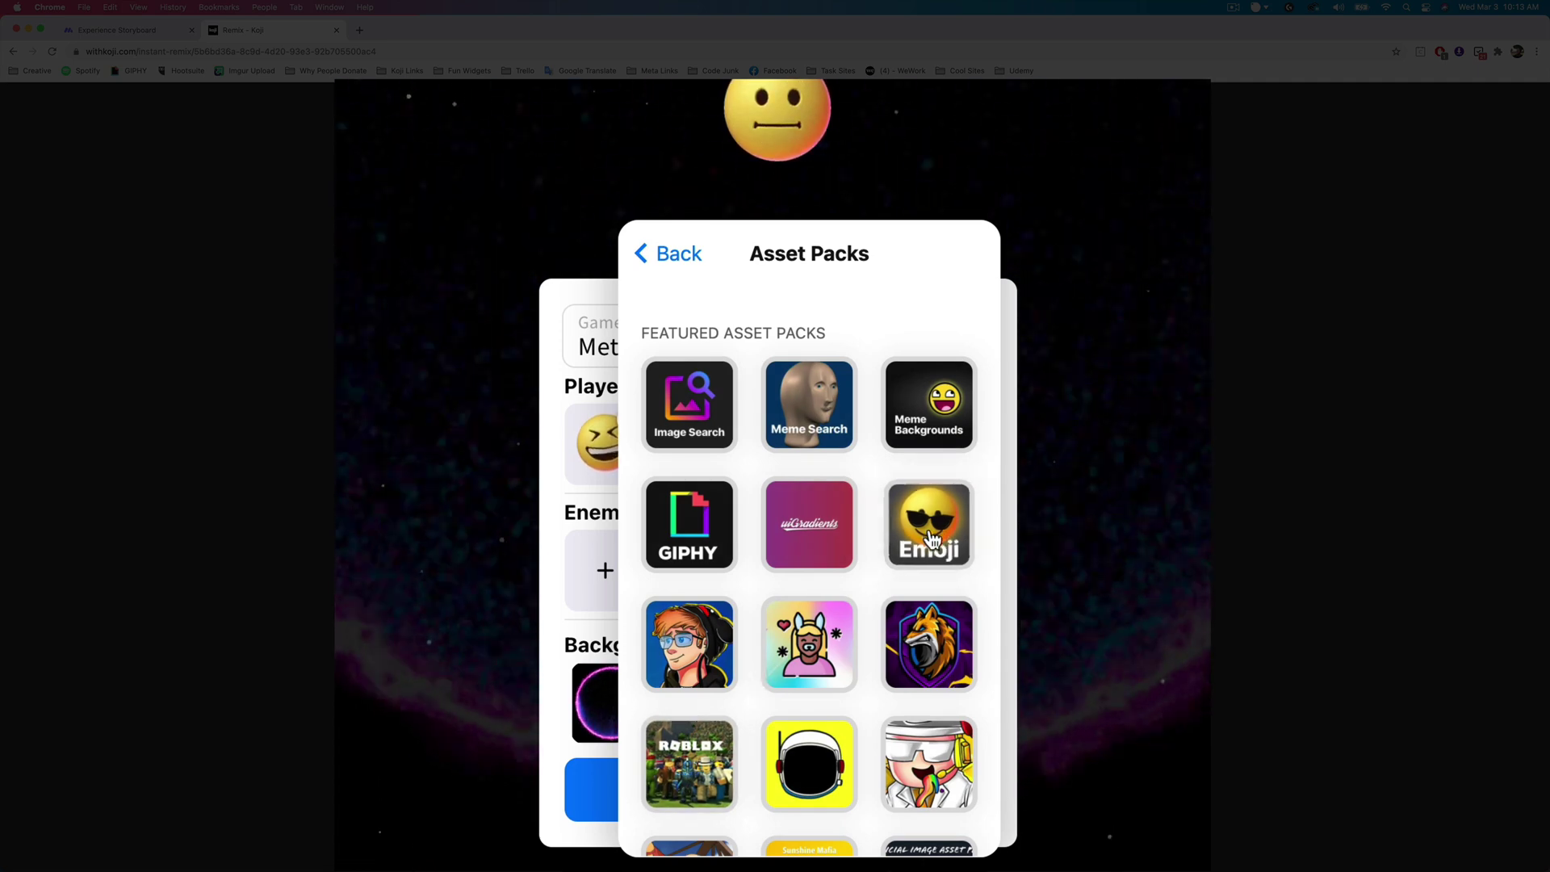
pyautogui.click(933, 539)
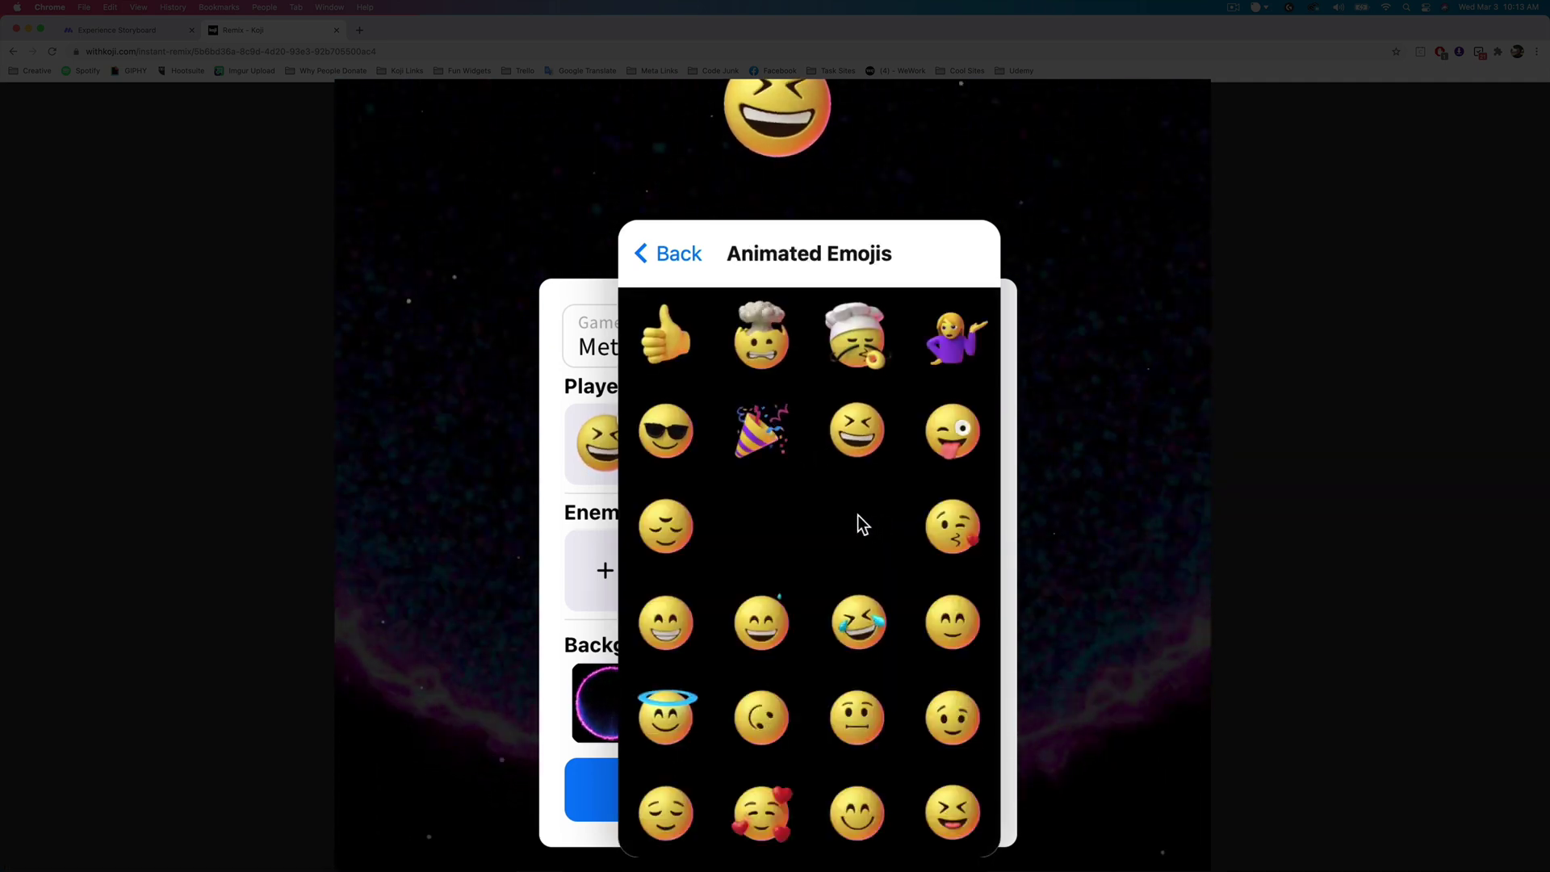
pyautogui.scroll(-3, 839, 500)
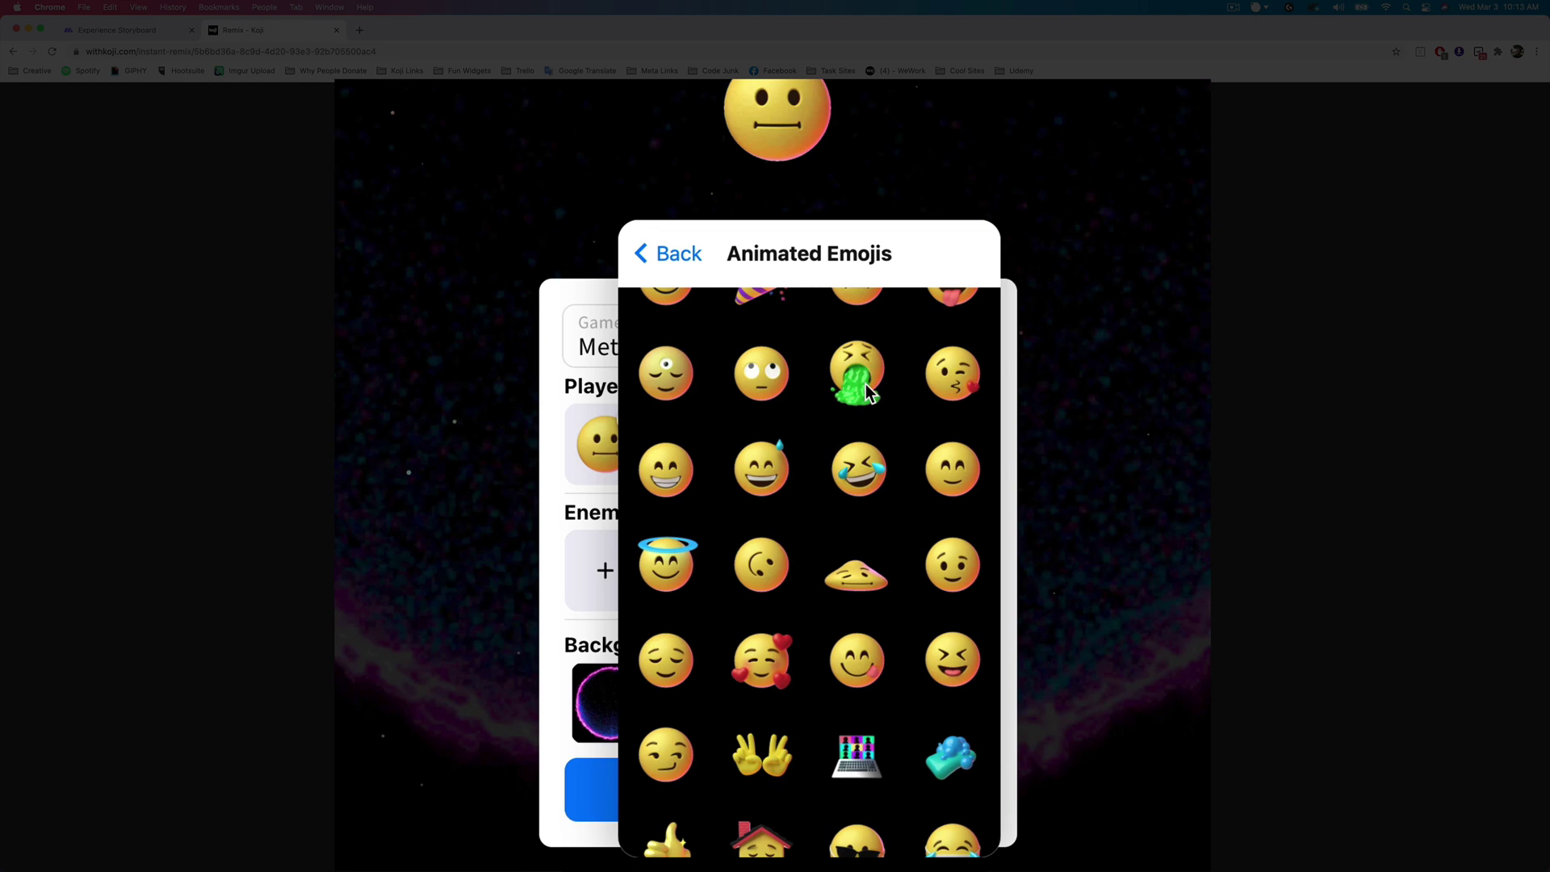
pyautogui.click(865, 384)
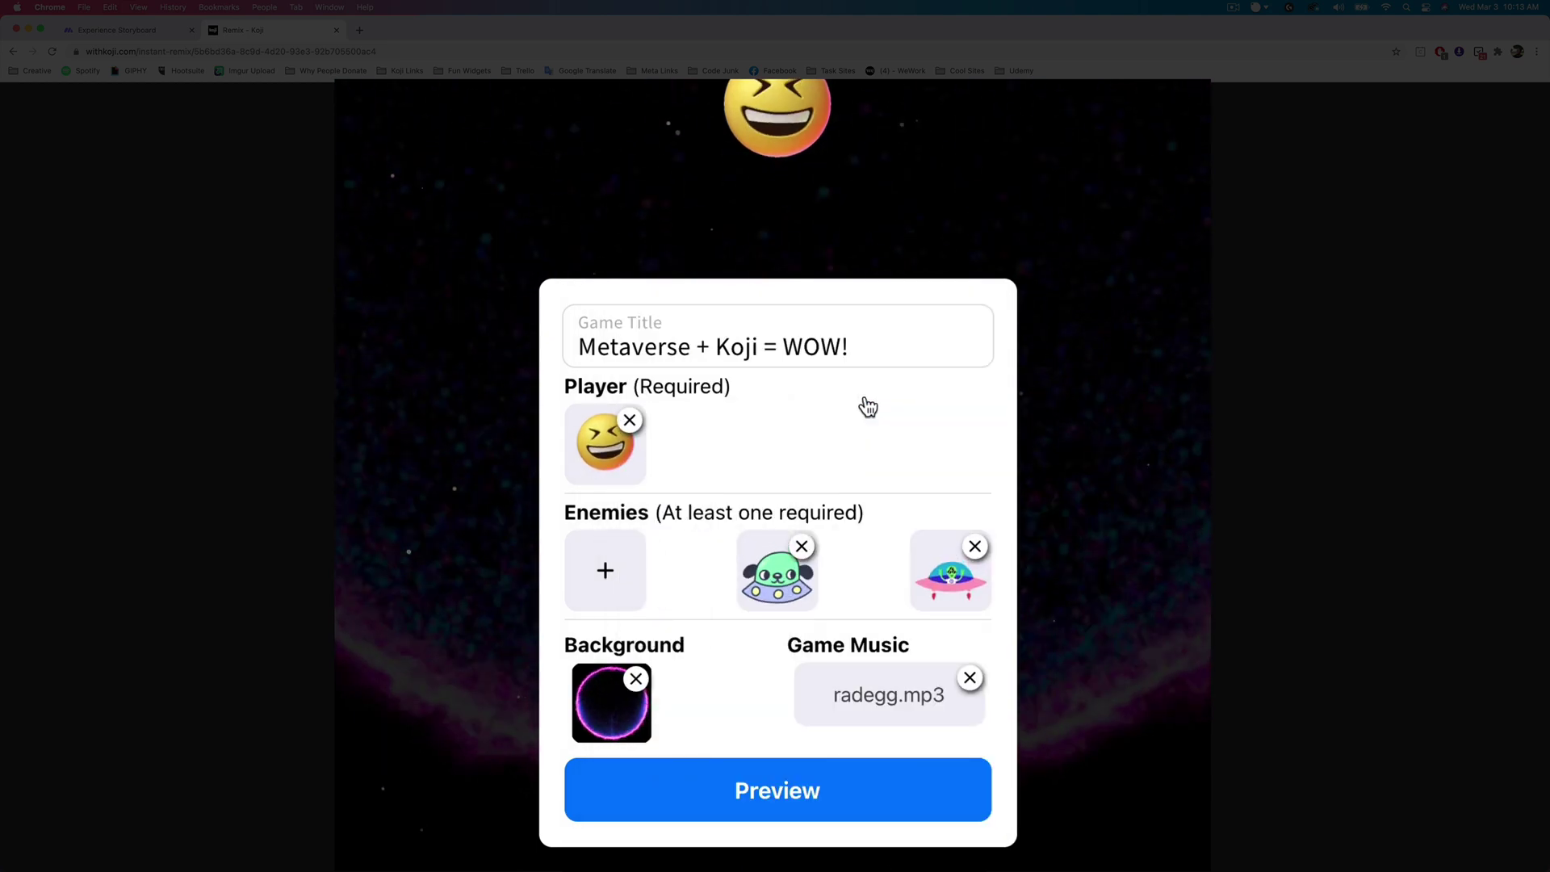
# - Replace the second enemy's alien with the fire emoji
pyautogui.click(780, 573)
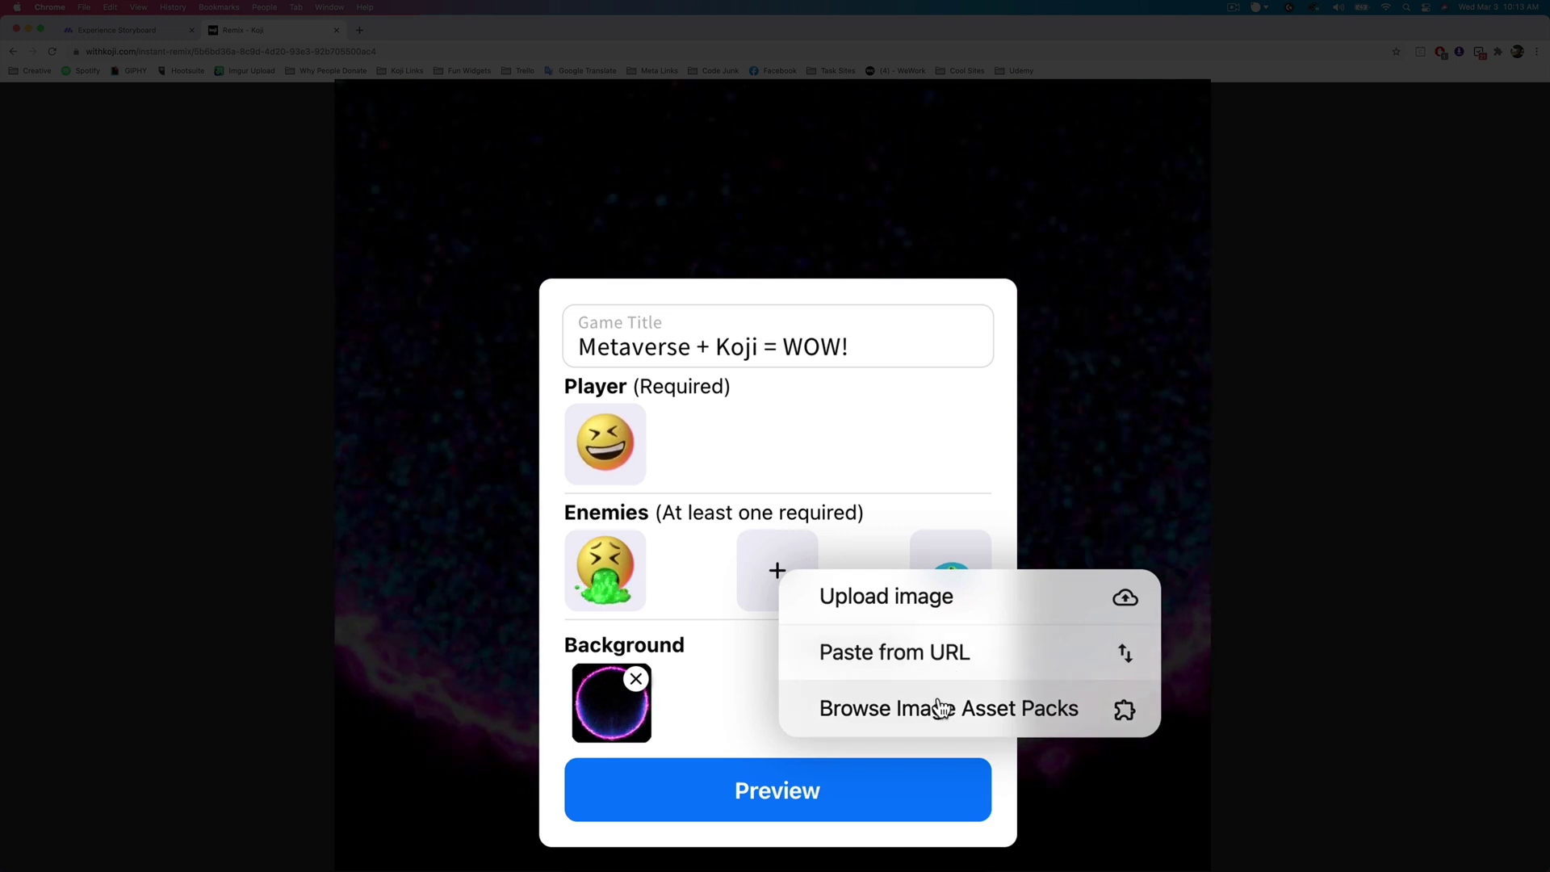
pyautogui.click(941, 709)
pyautogui.click(1066, 525)
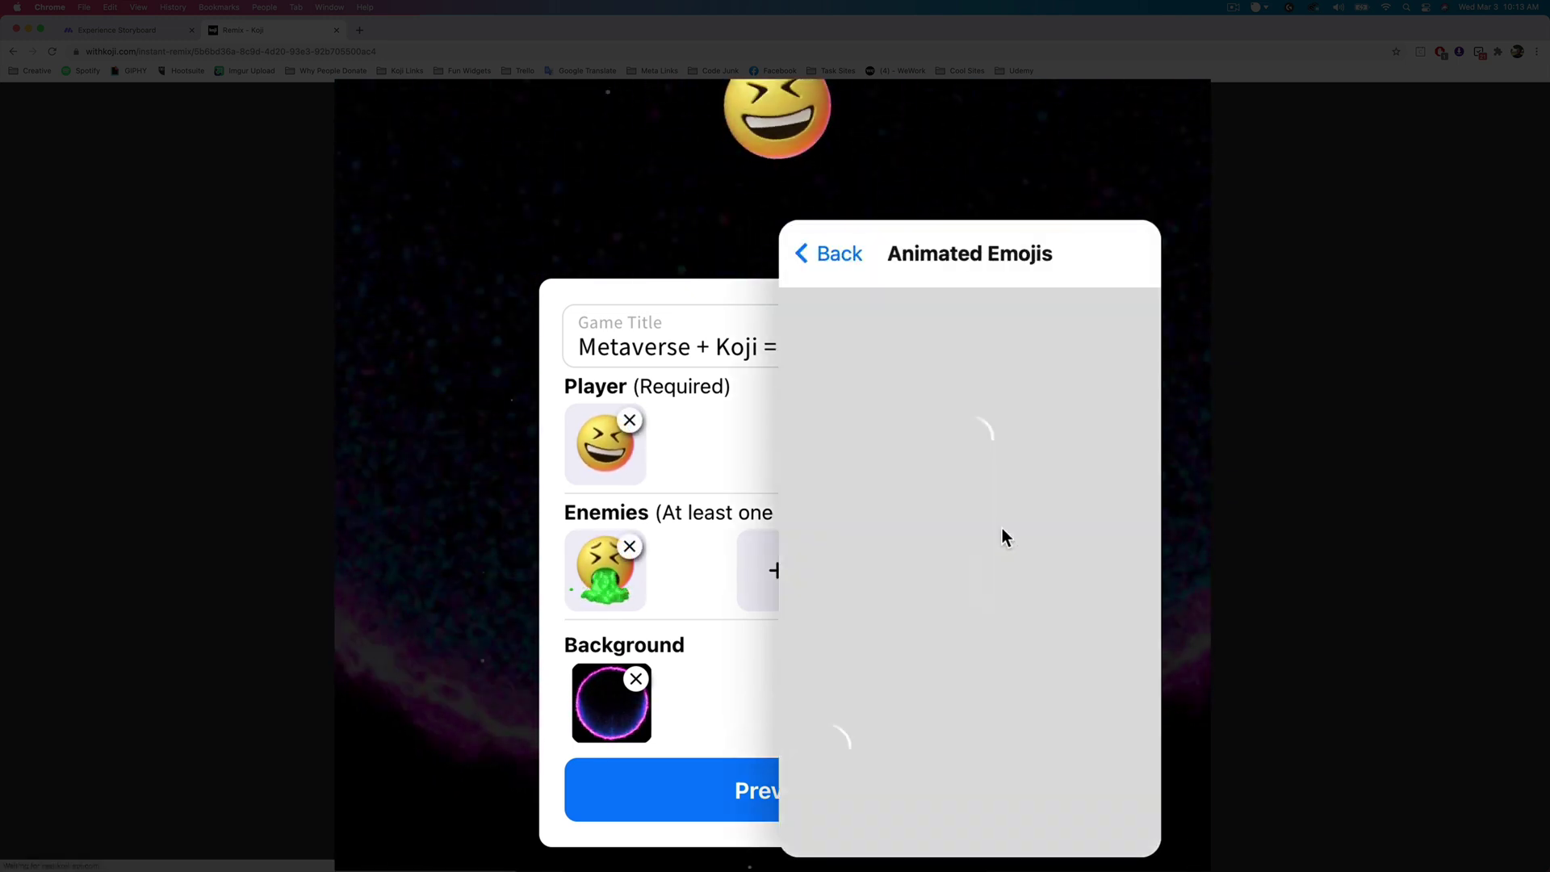
pyautogui.scroll(-5, 962, 538)
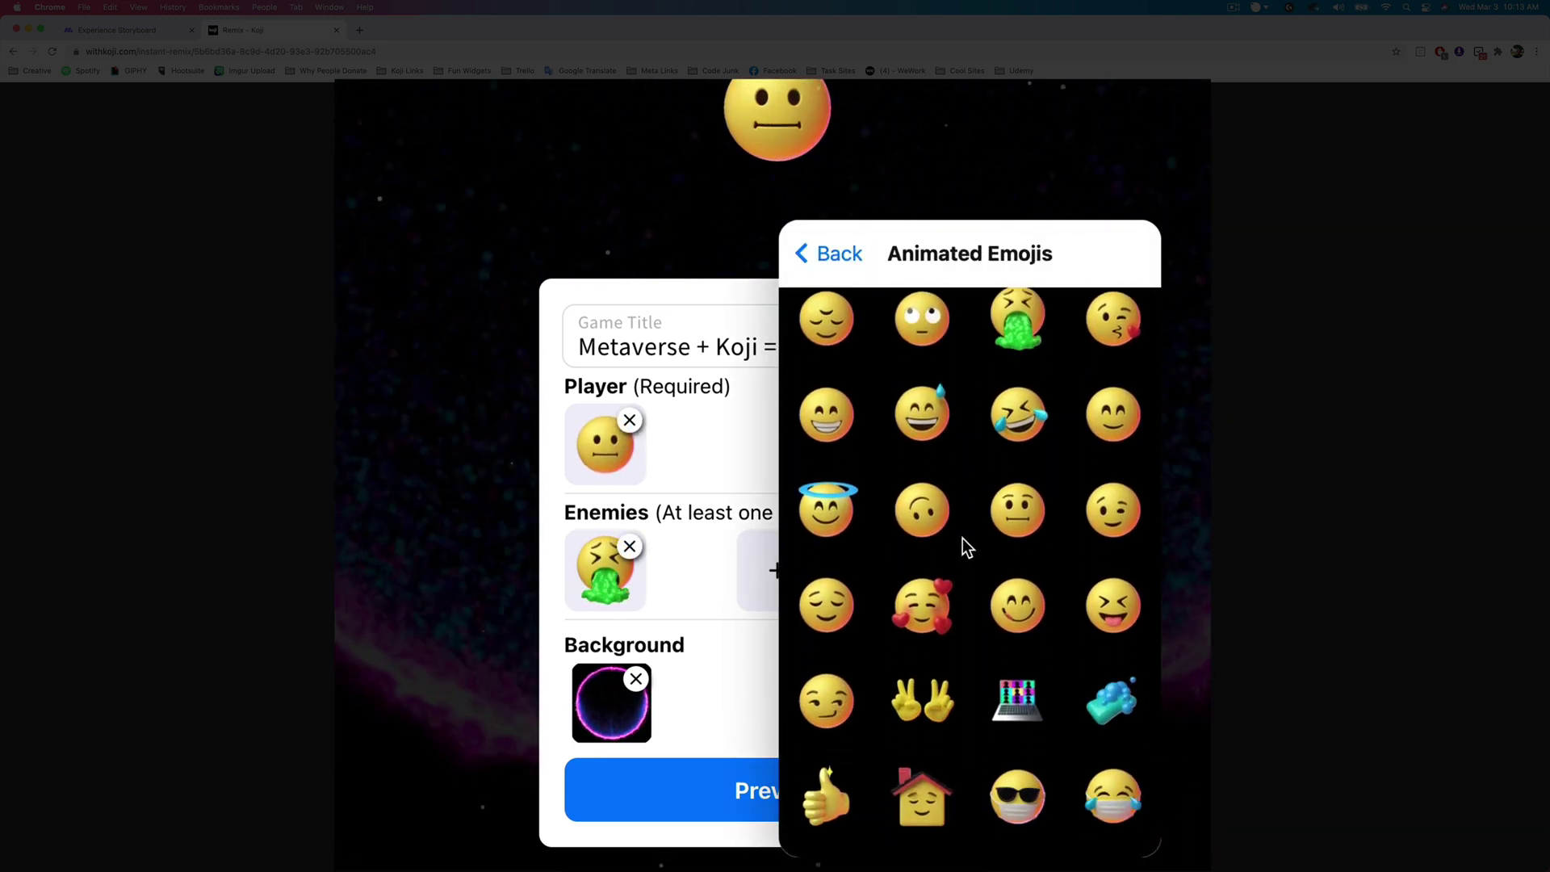
pyautogui.scroll(-7, 962, 538)
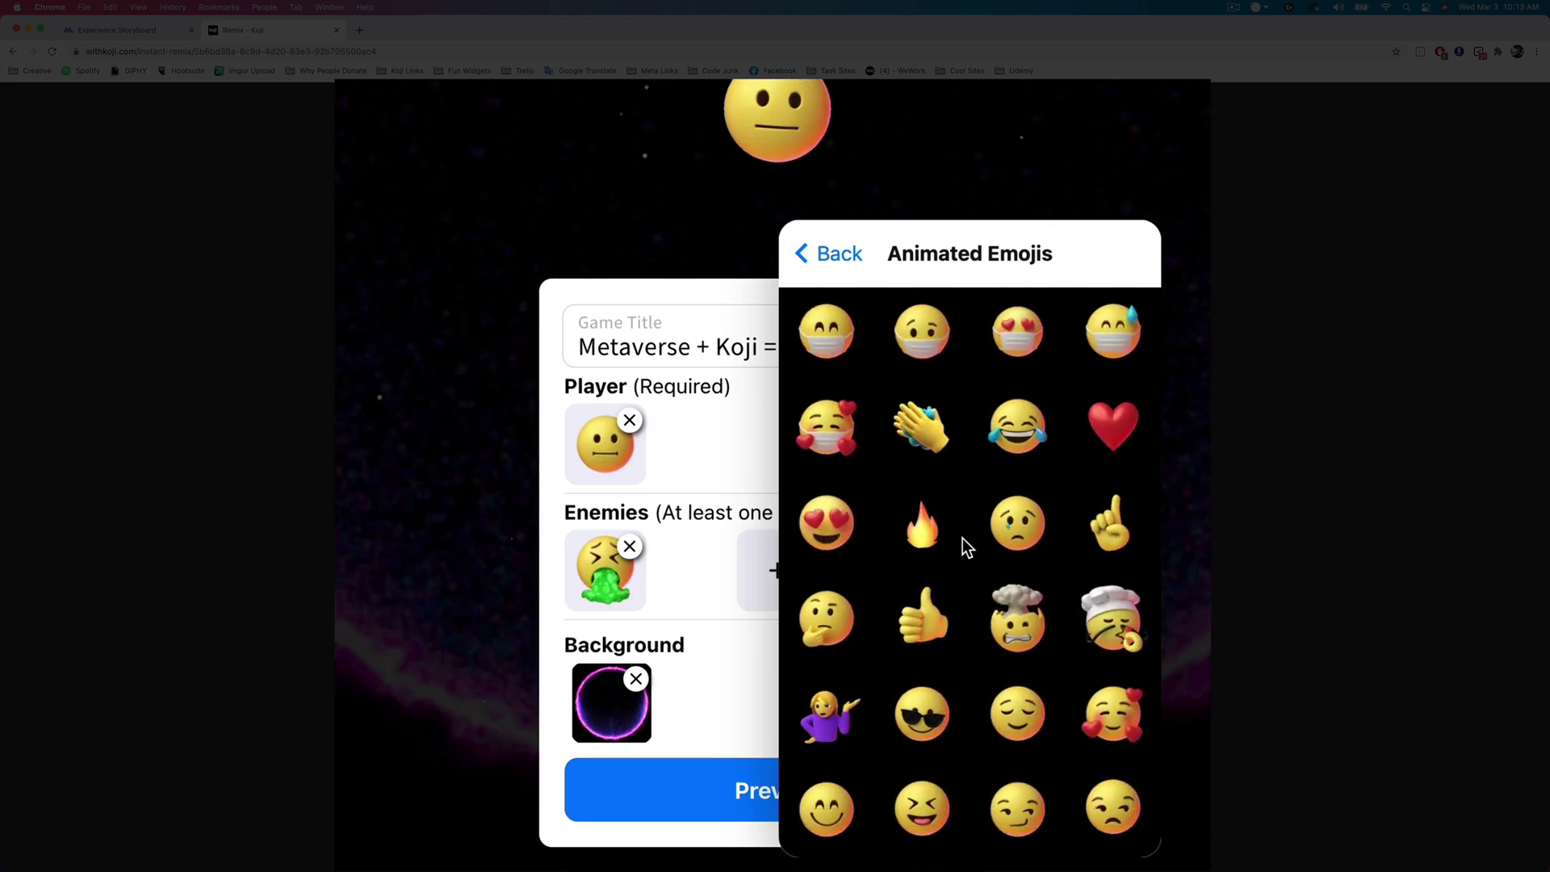
pyautogui.scroll(-1, 962, 538)
pyautogui.click(936, 509)
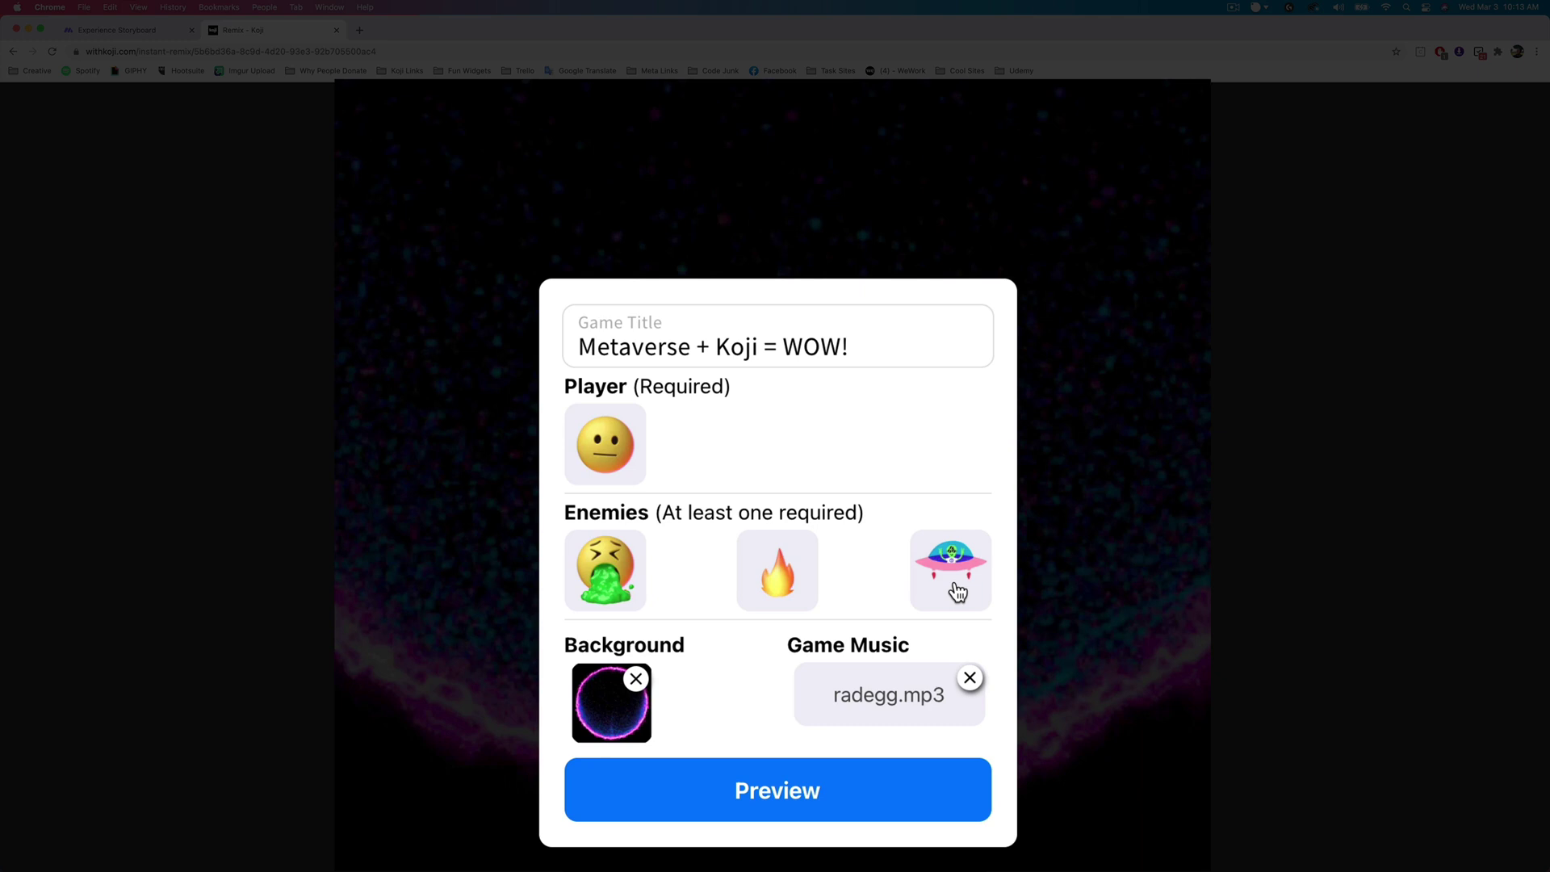
# - Replace the third enemy's UFO with another animated emoji from the Emoji pack
pyautogui.click(957, 592)
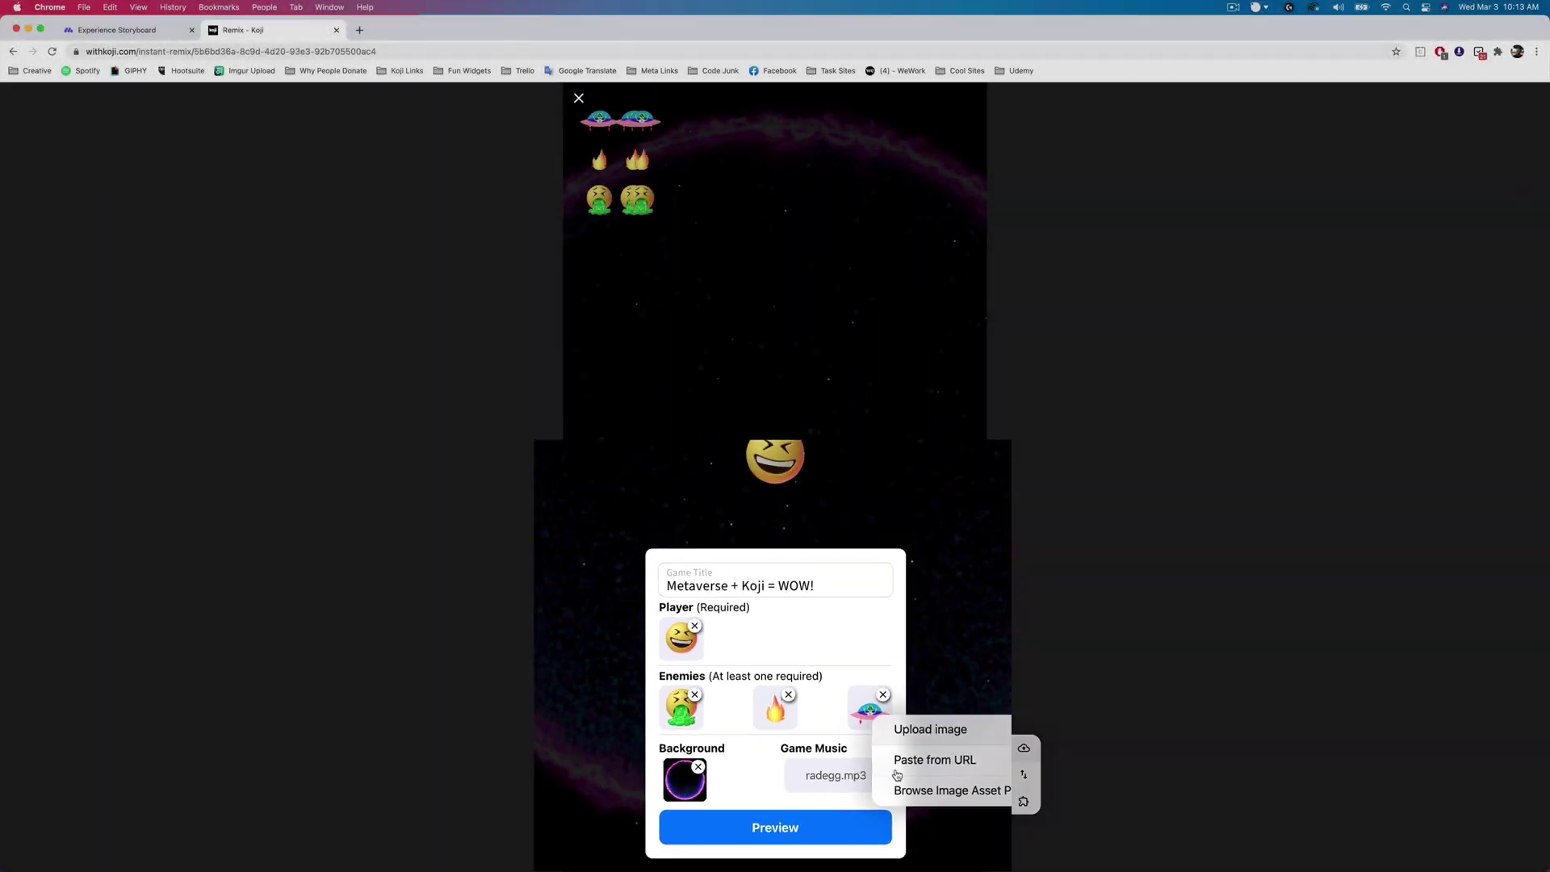
pyautogui.click(897, 789)
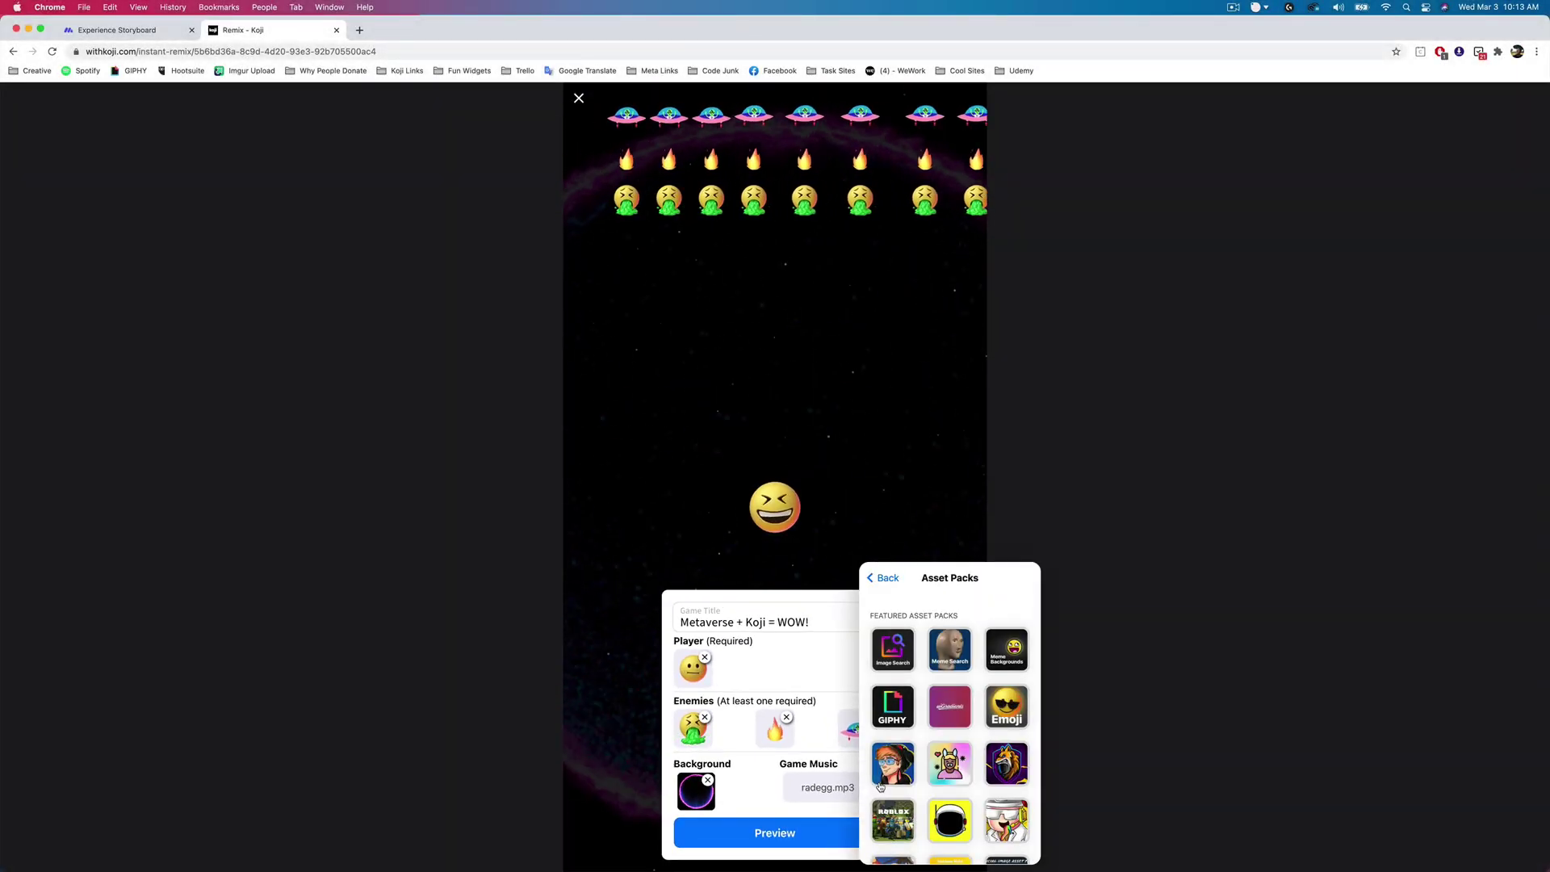
pyautogui.click(998, 705)
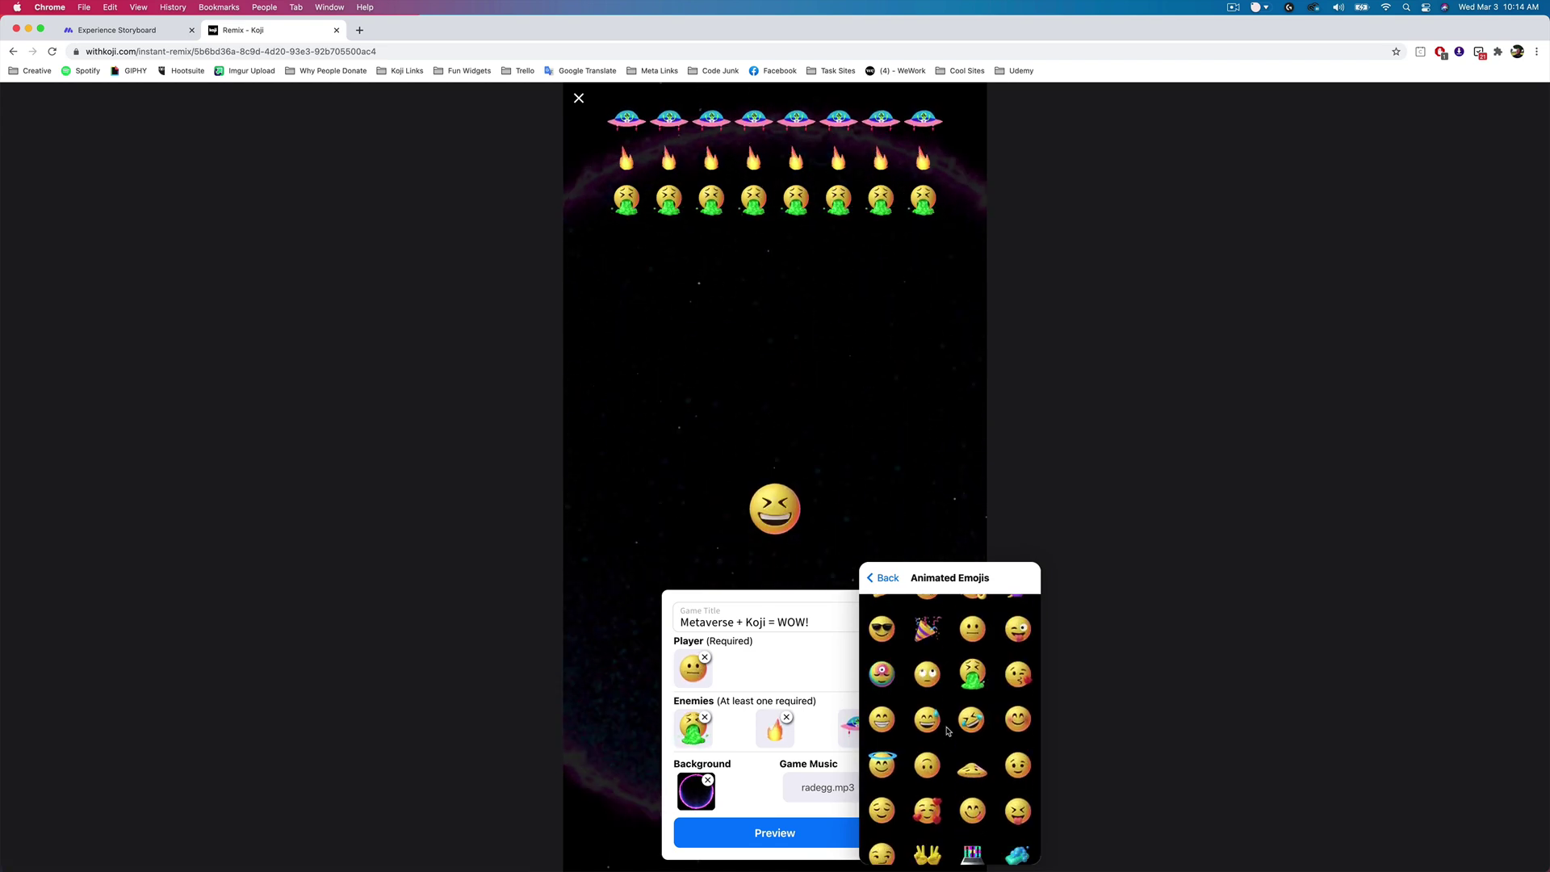
pyautogui.scroll(-5, 947, 732)
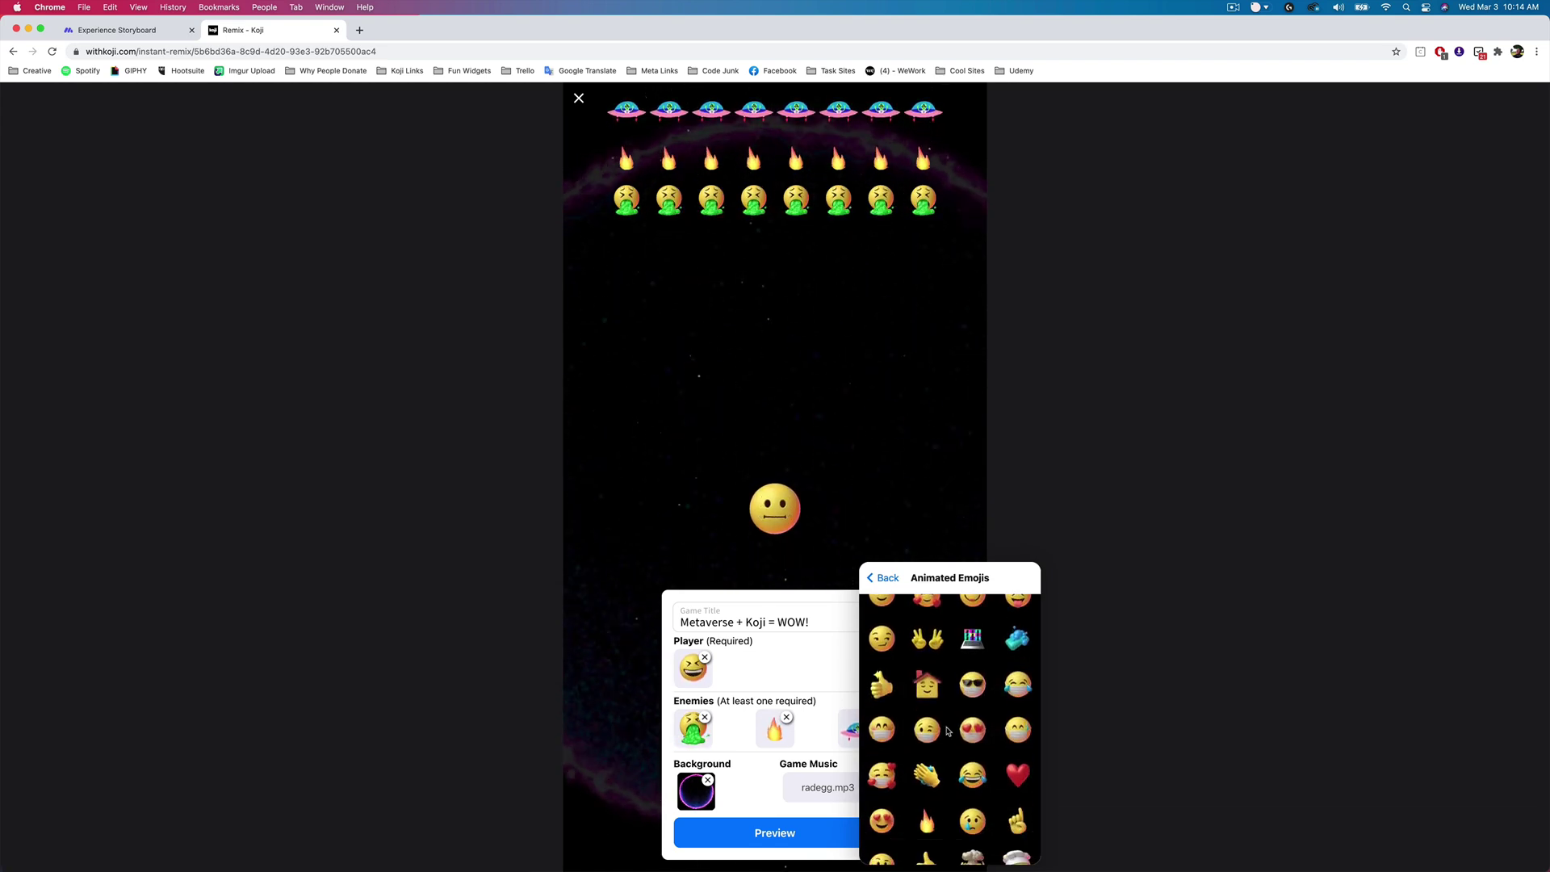
pyautogui.scroll(-10, 947, 732)
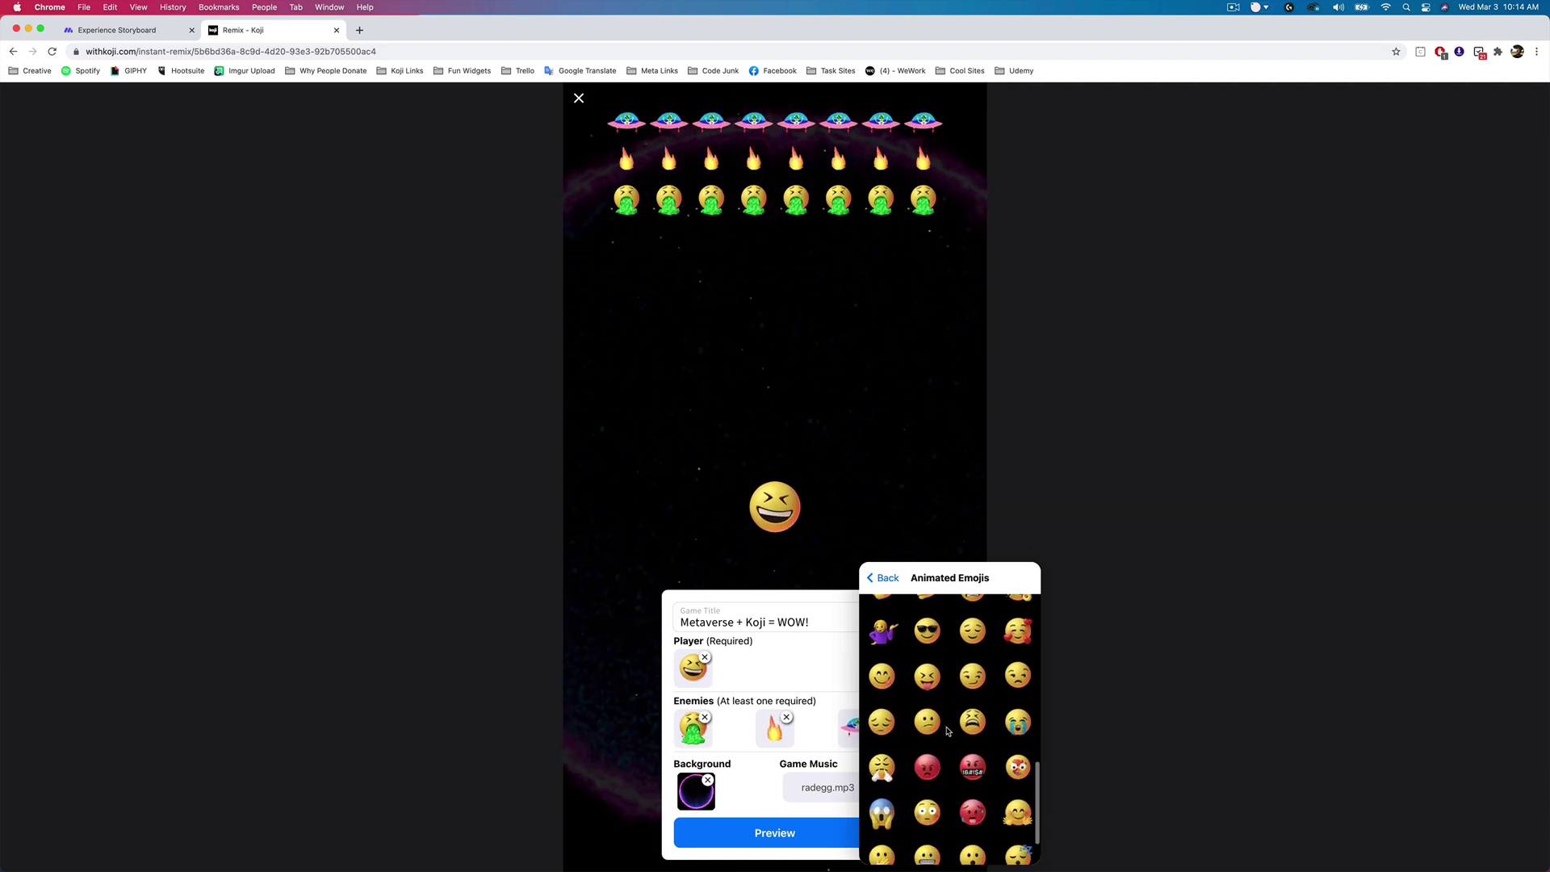
pyautogui.scroll(-1, 960, 731)
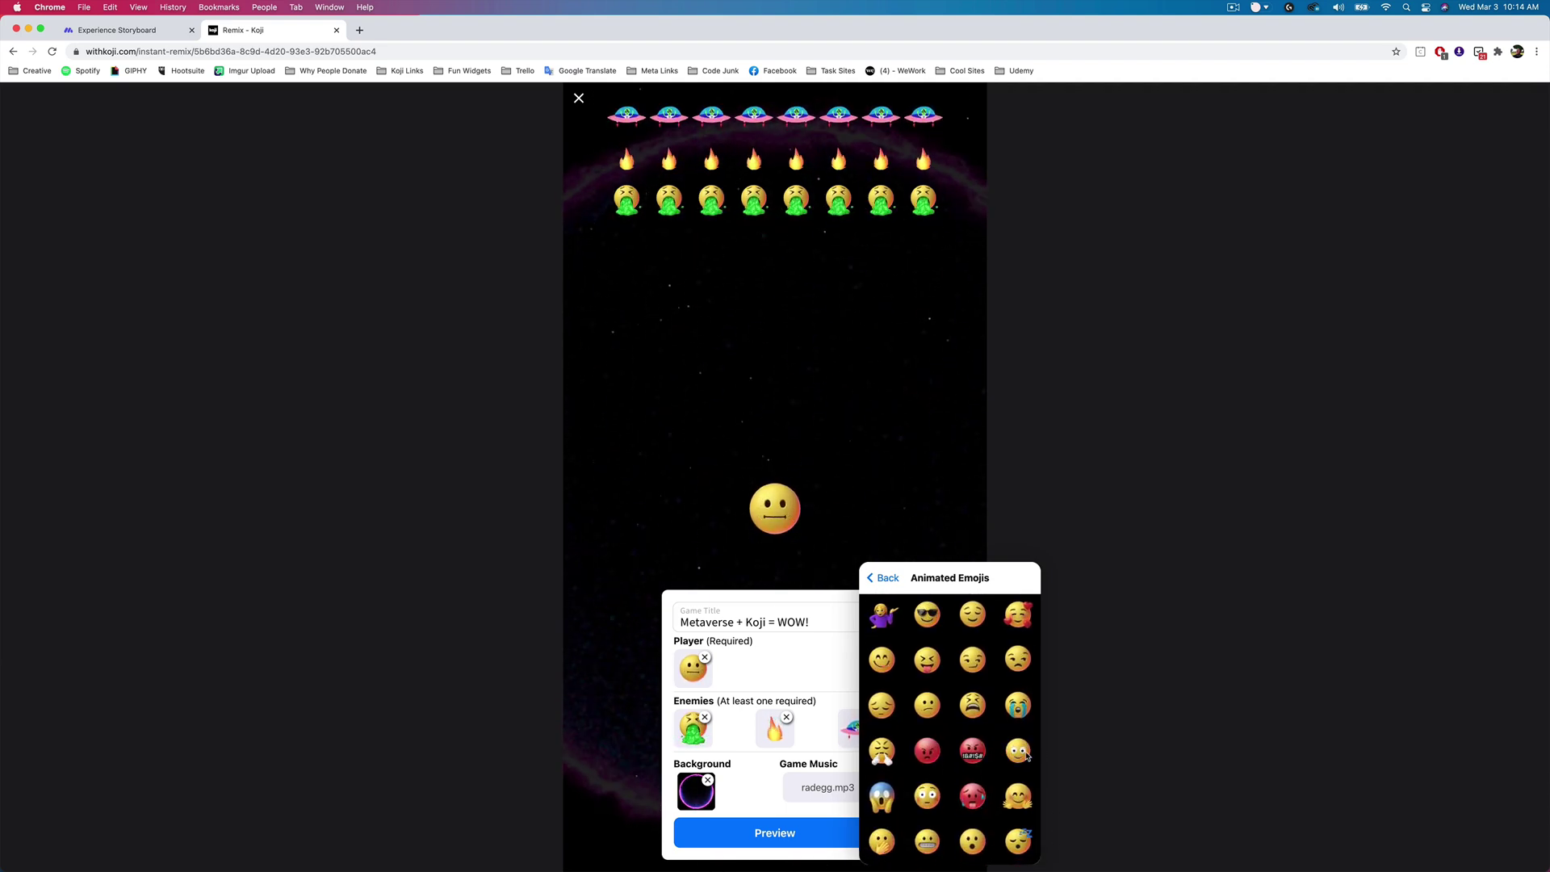
pyautogui.click(1020, 753)
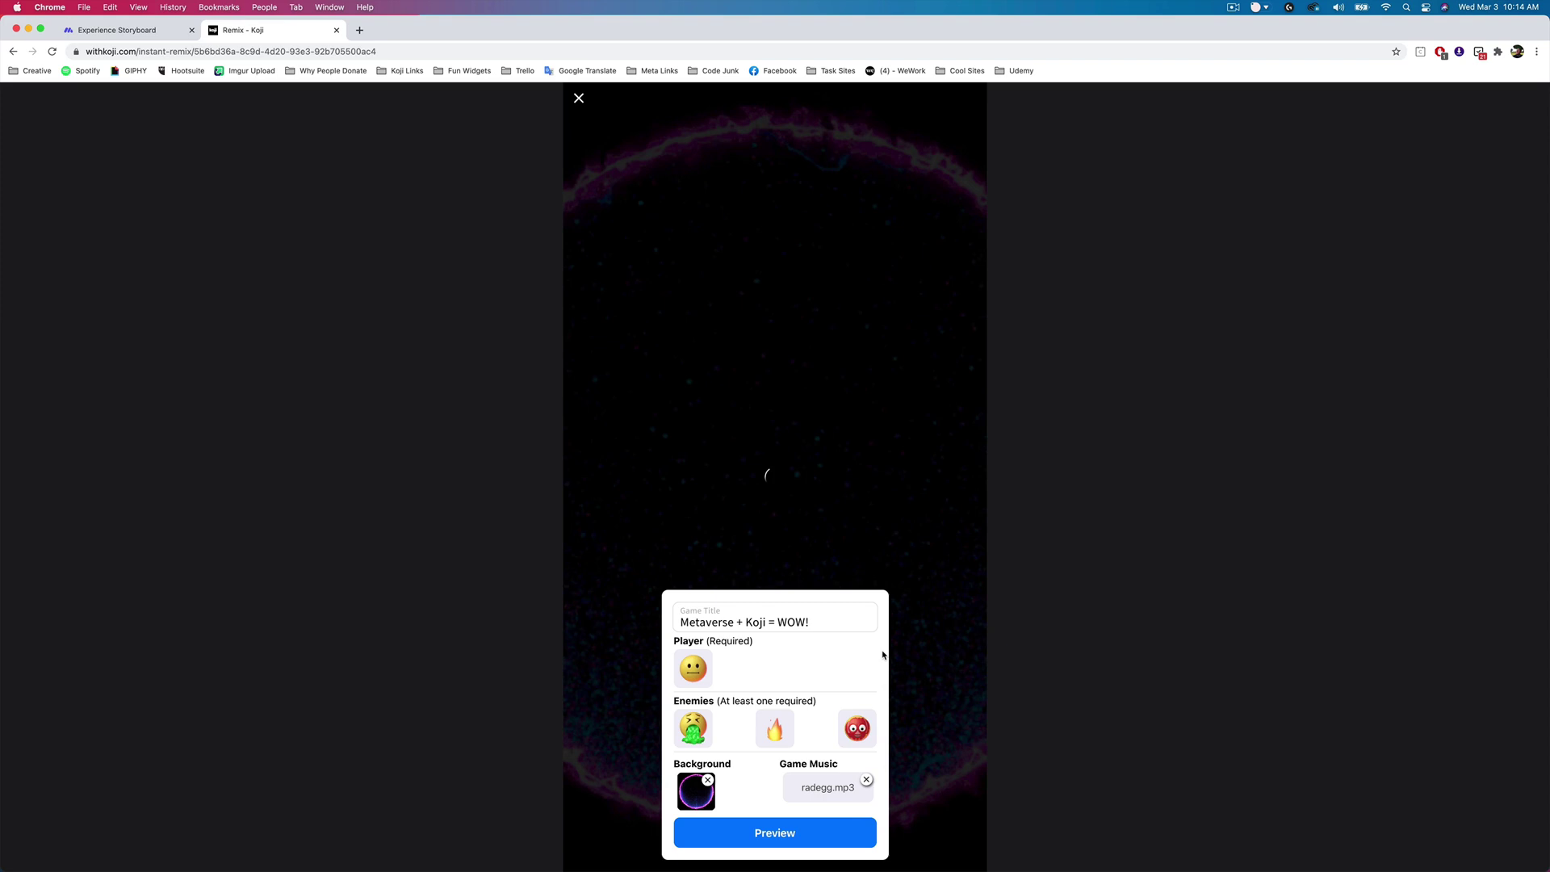
# - Search the GIPHY collection and set the green cat GIF as the game background
pyautogui.click(699, 799)
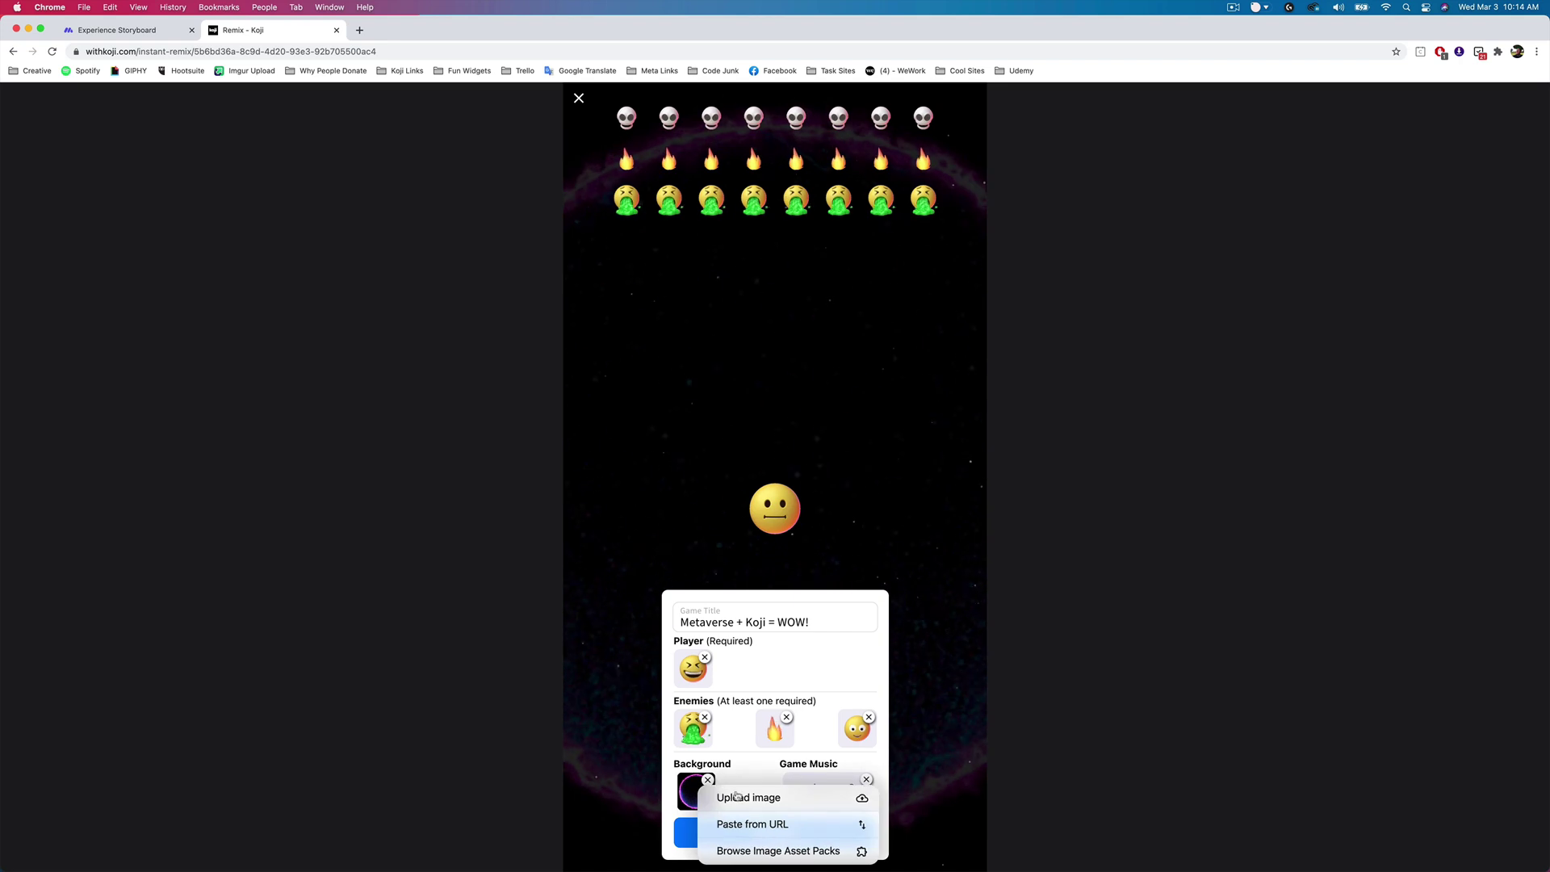
pyautogui.click(768, 832)
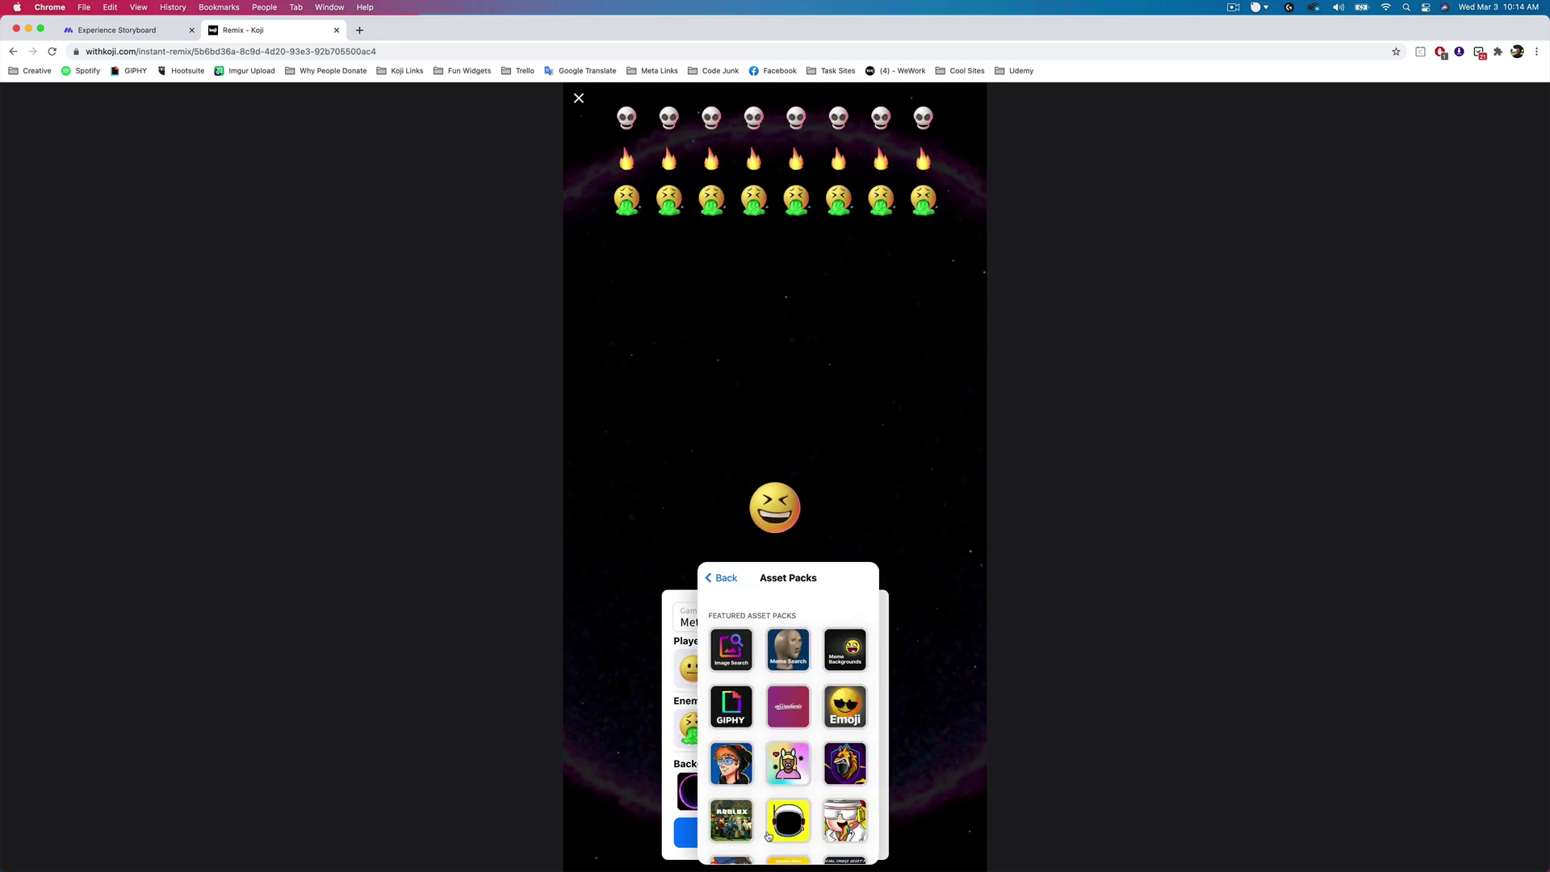
pyautogui.click(732, 707)
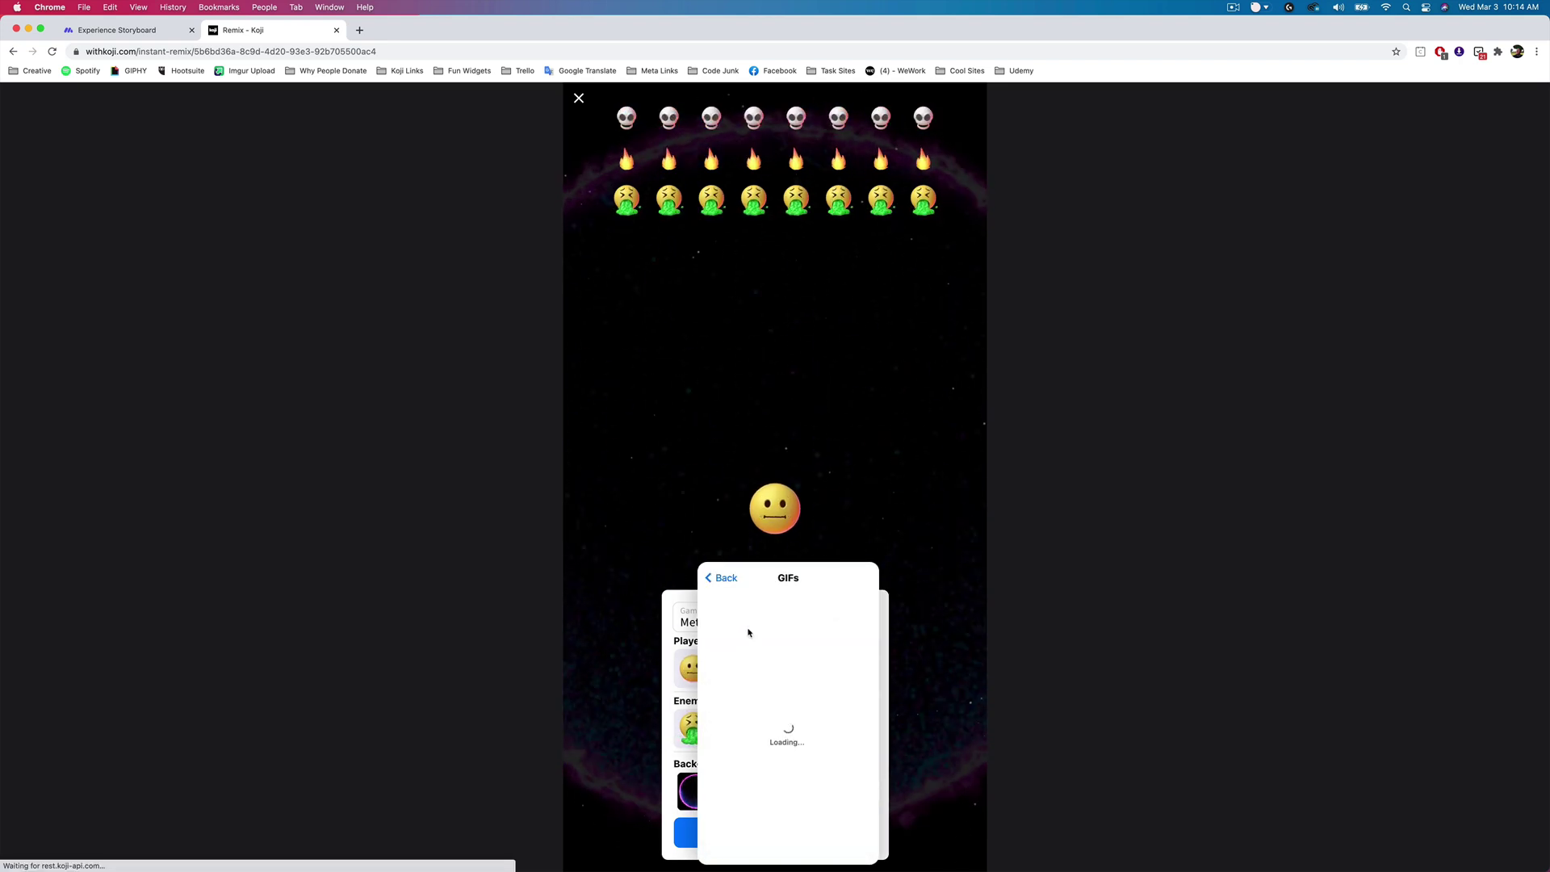
pyautogui.doubleClick(743, 619)
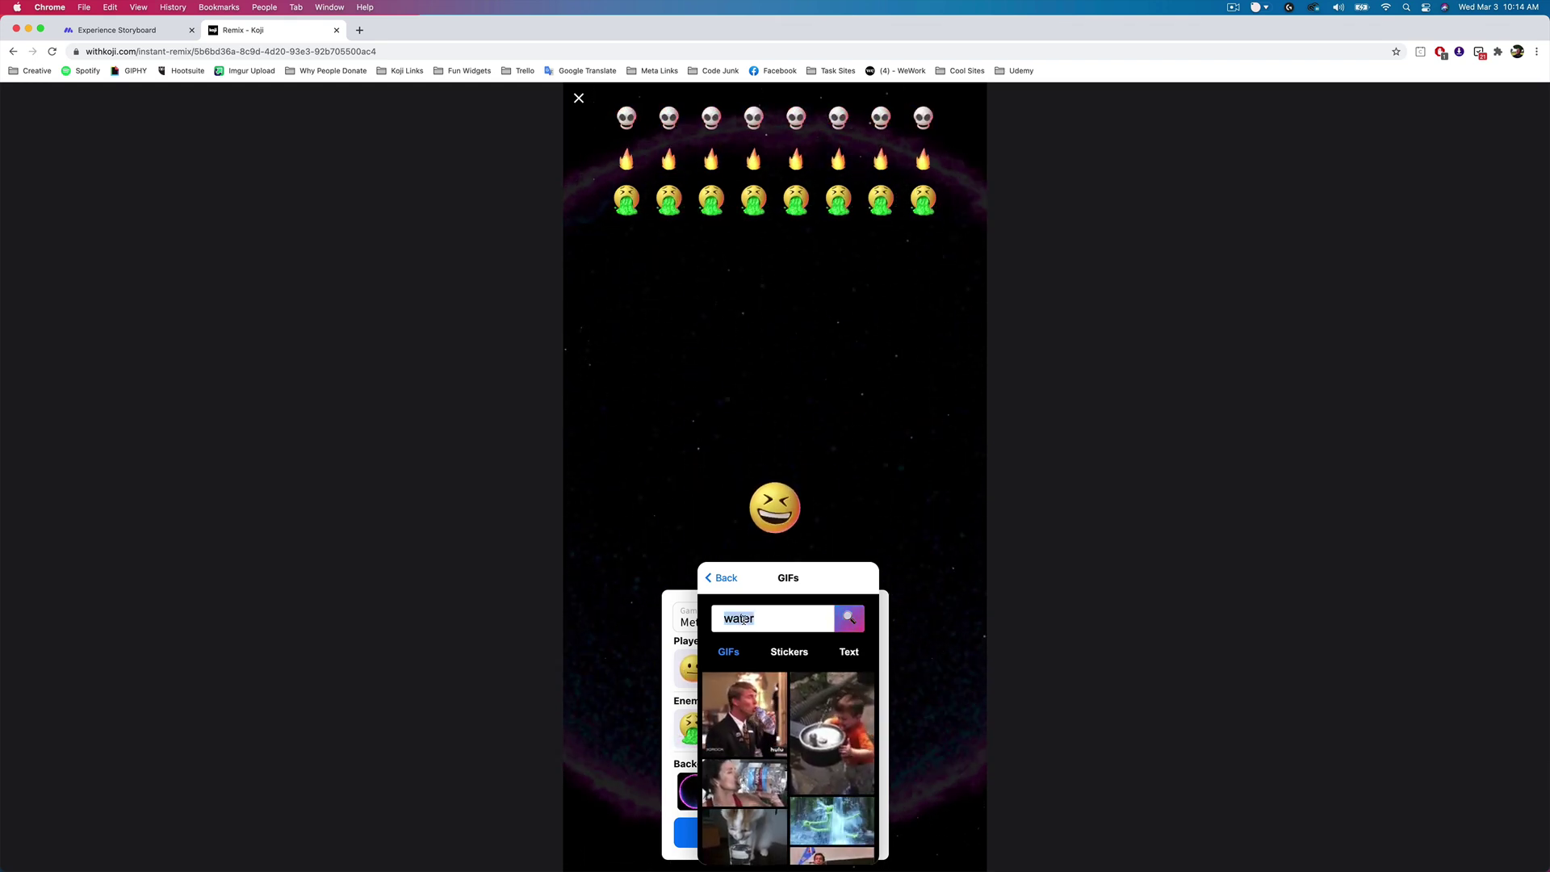
pyautogui.write('pat')
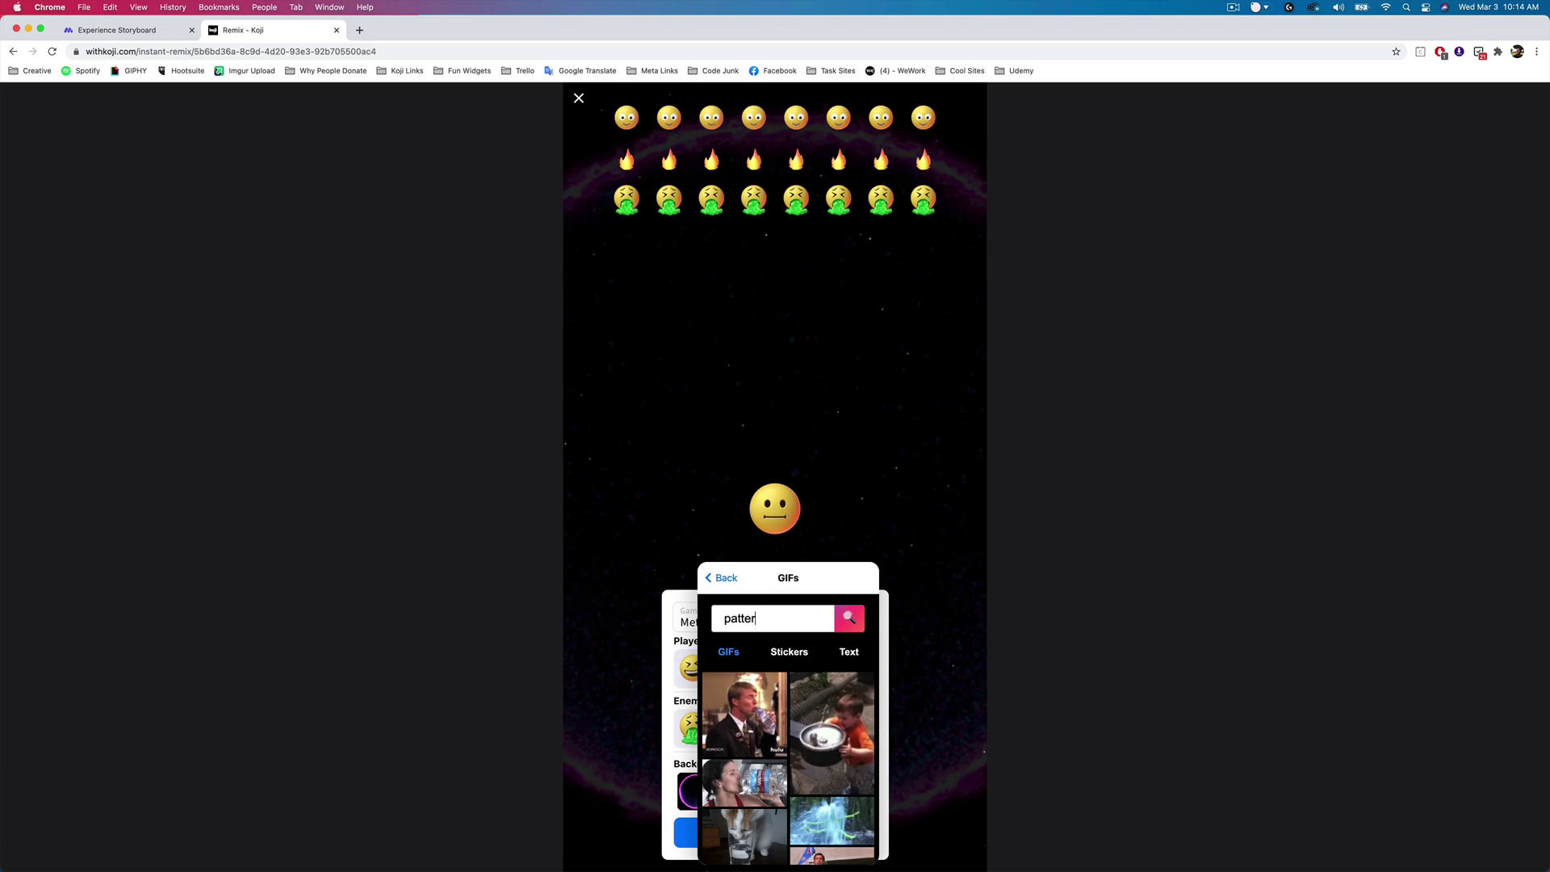
pyautogui.scroll(-5, 805, 756)
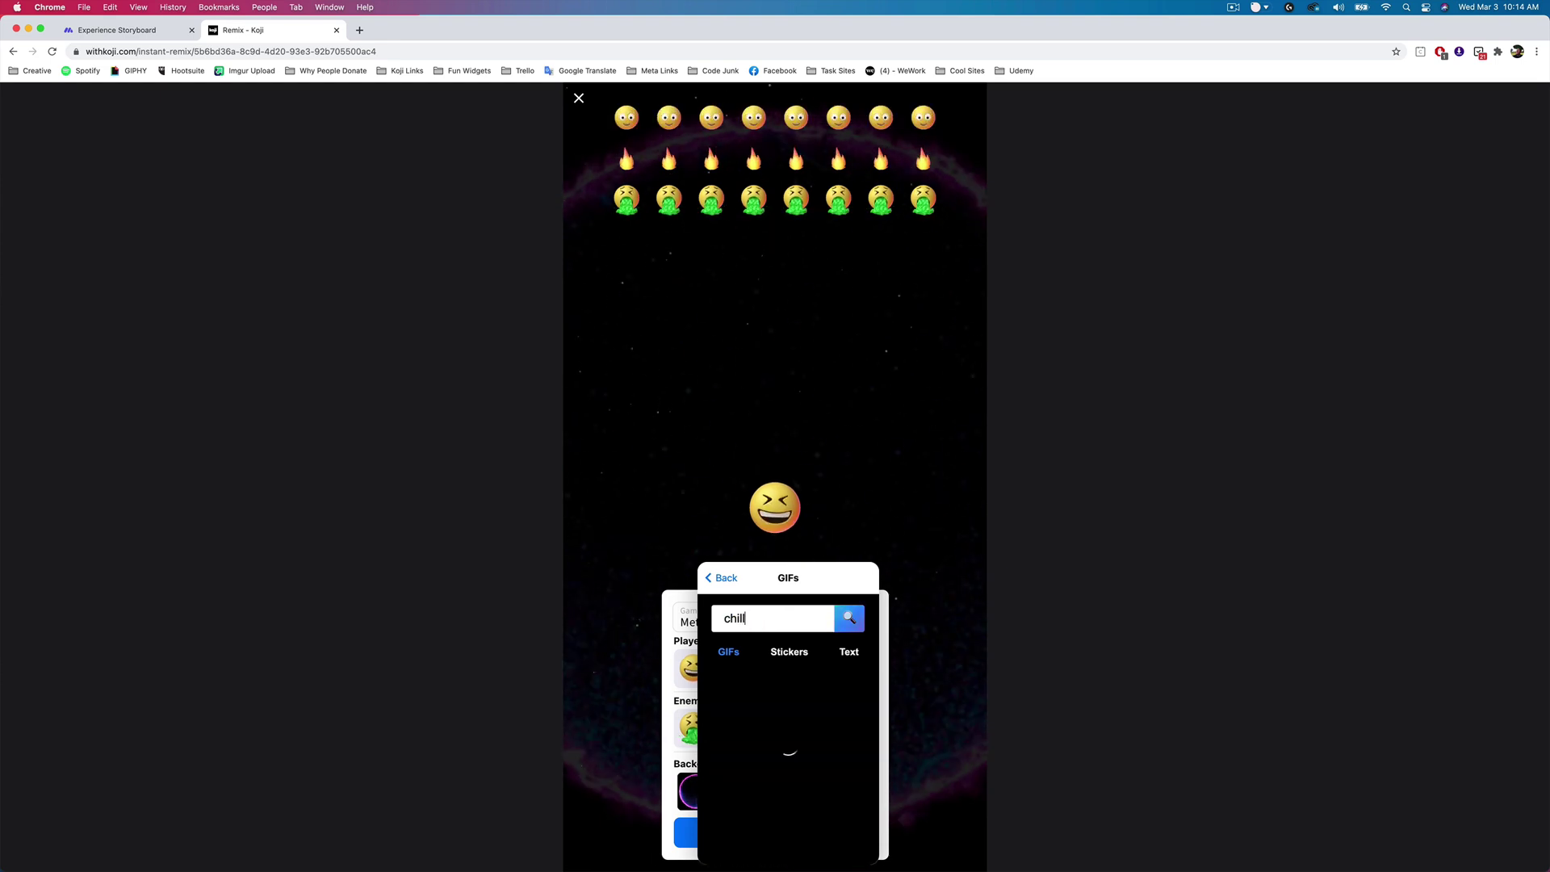
pyautogui.scroll(-10, 804, 754)
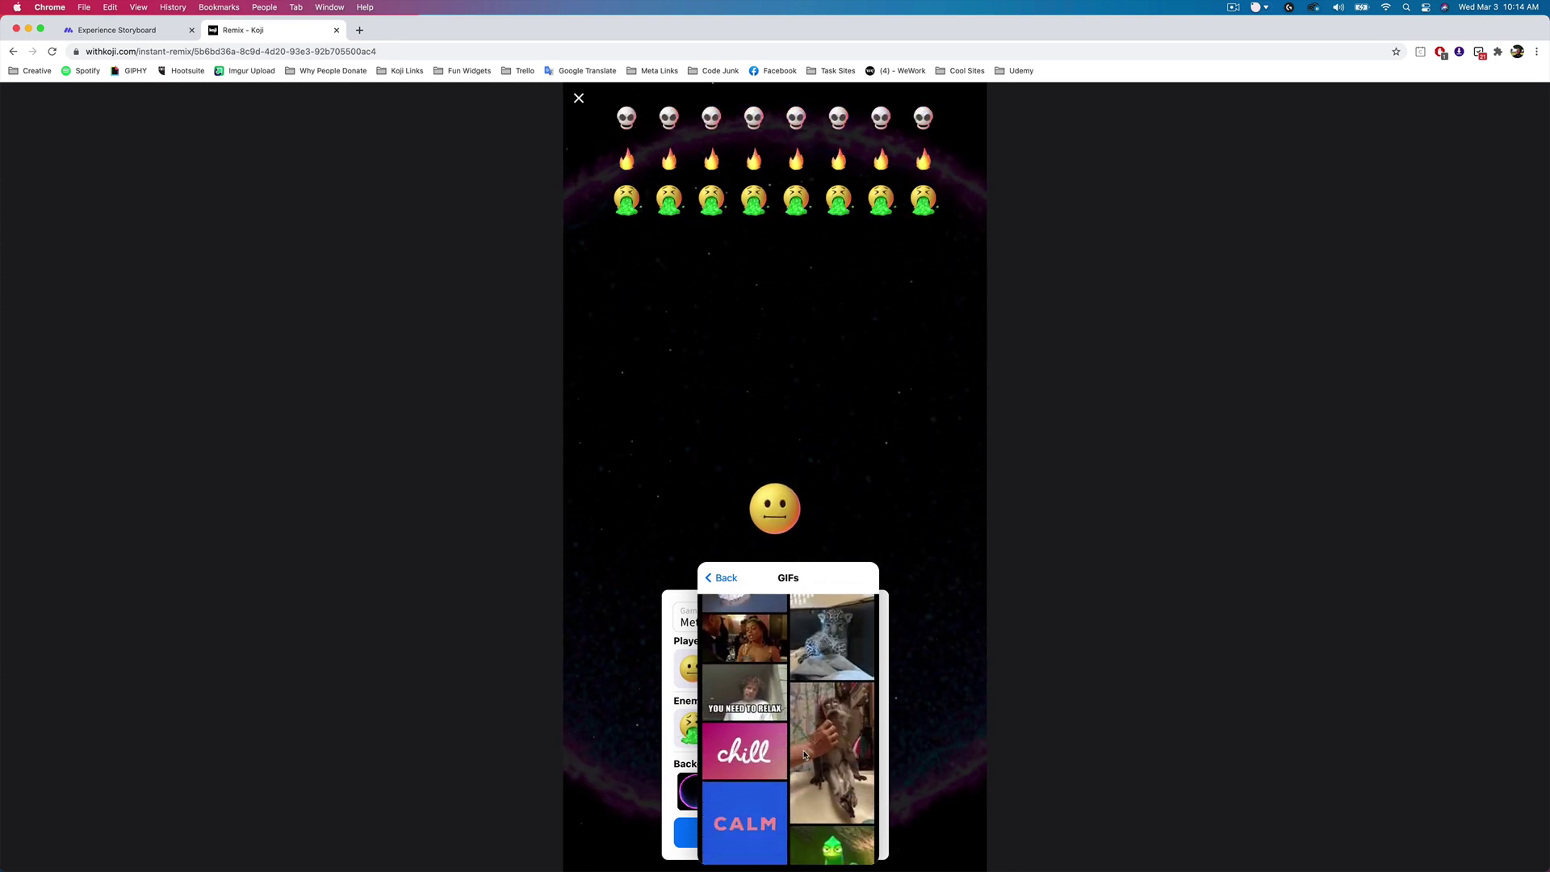
pyautogui.scroll(-10, 804, 754)
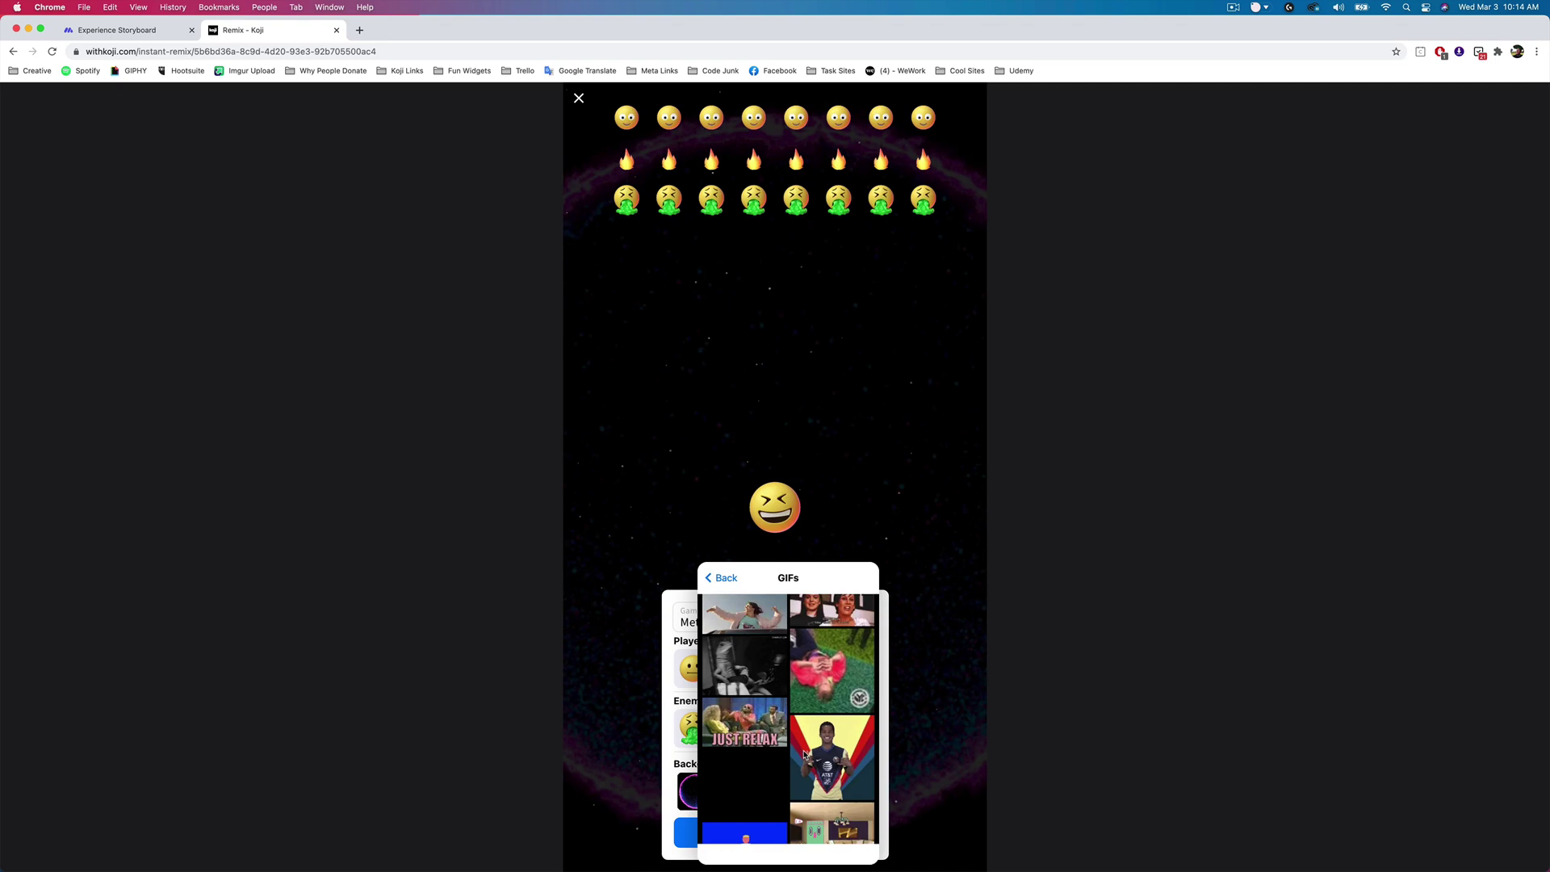
pyautogui.scroll(-10, 804, 754)
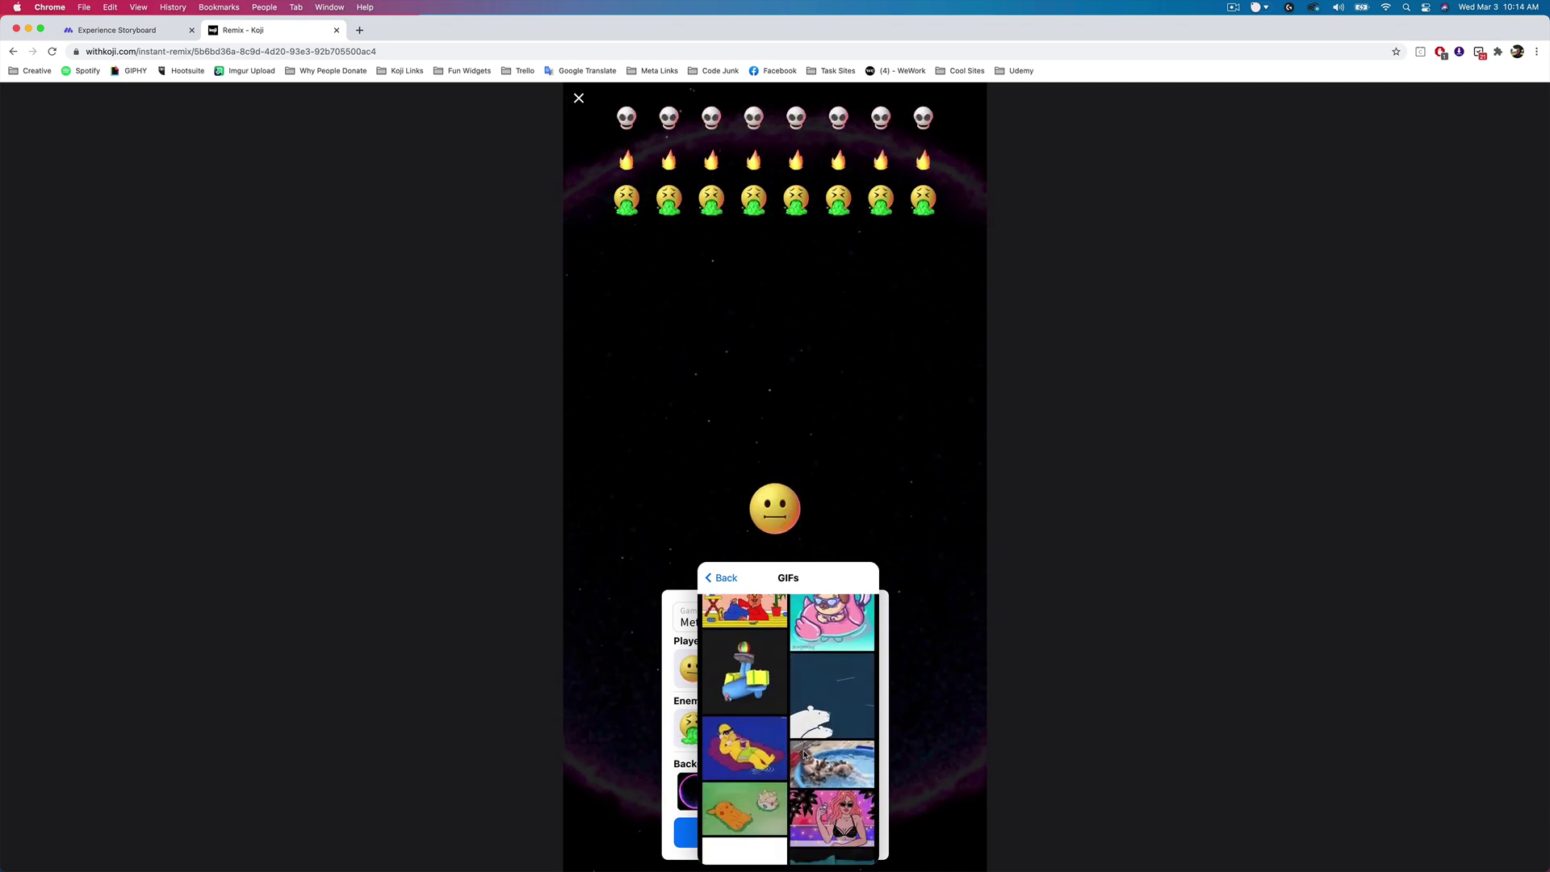
pyautogui.scroll(2, 736, 694)
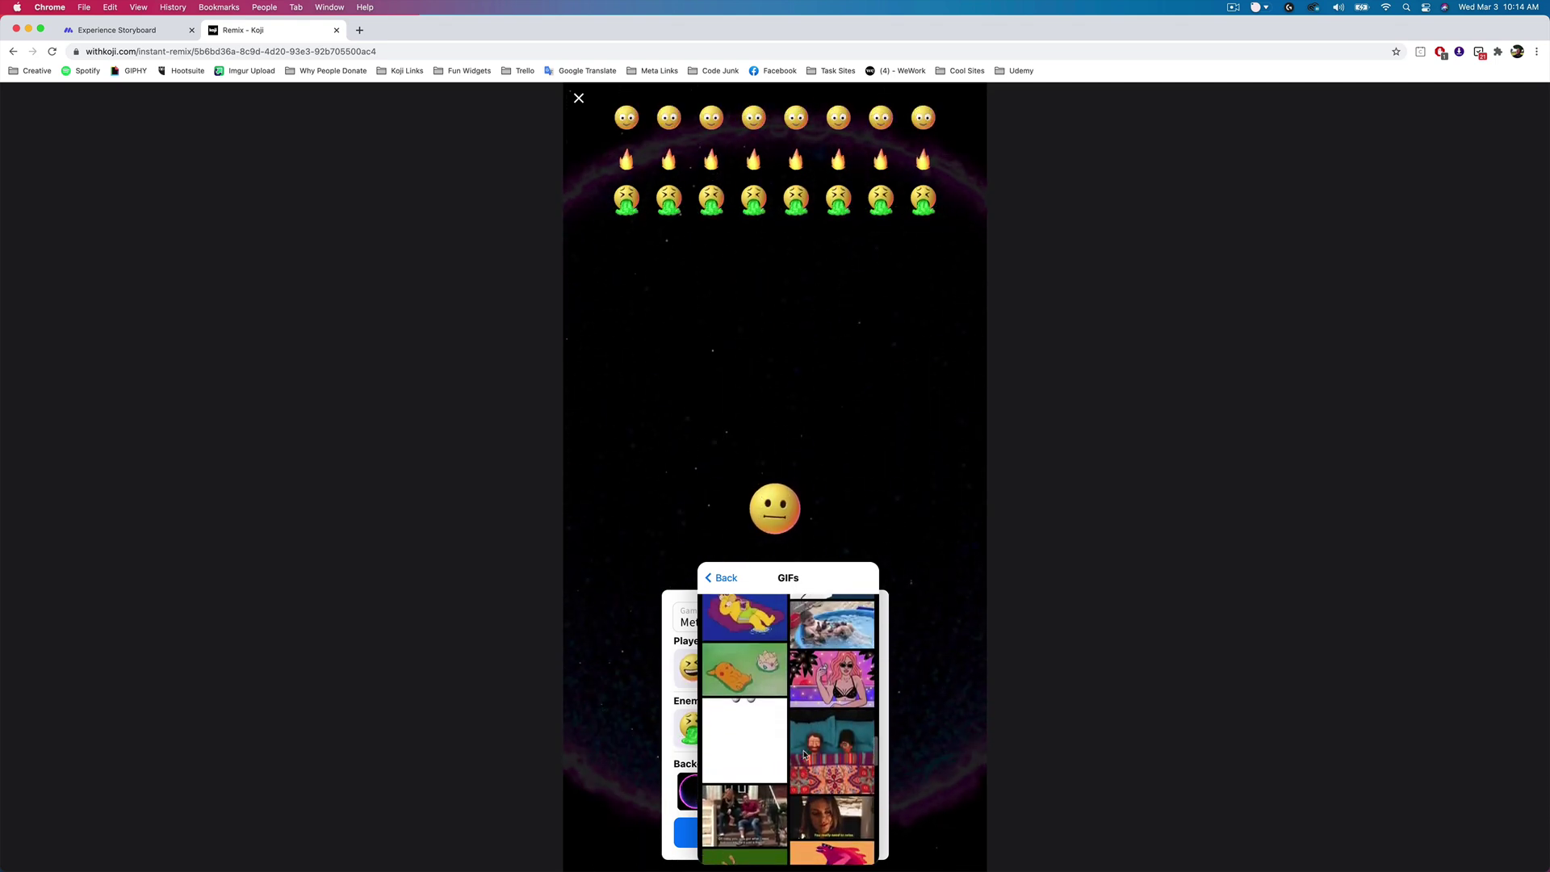
pyautogui.click(736, 694)
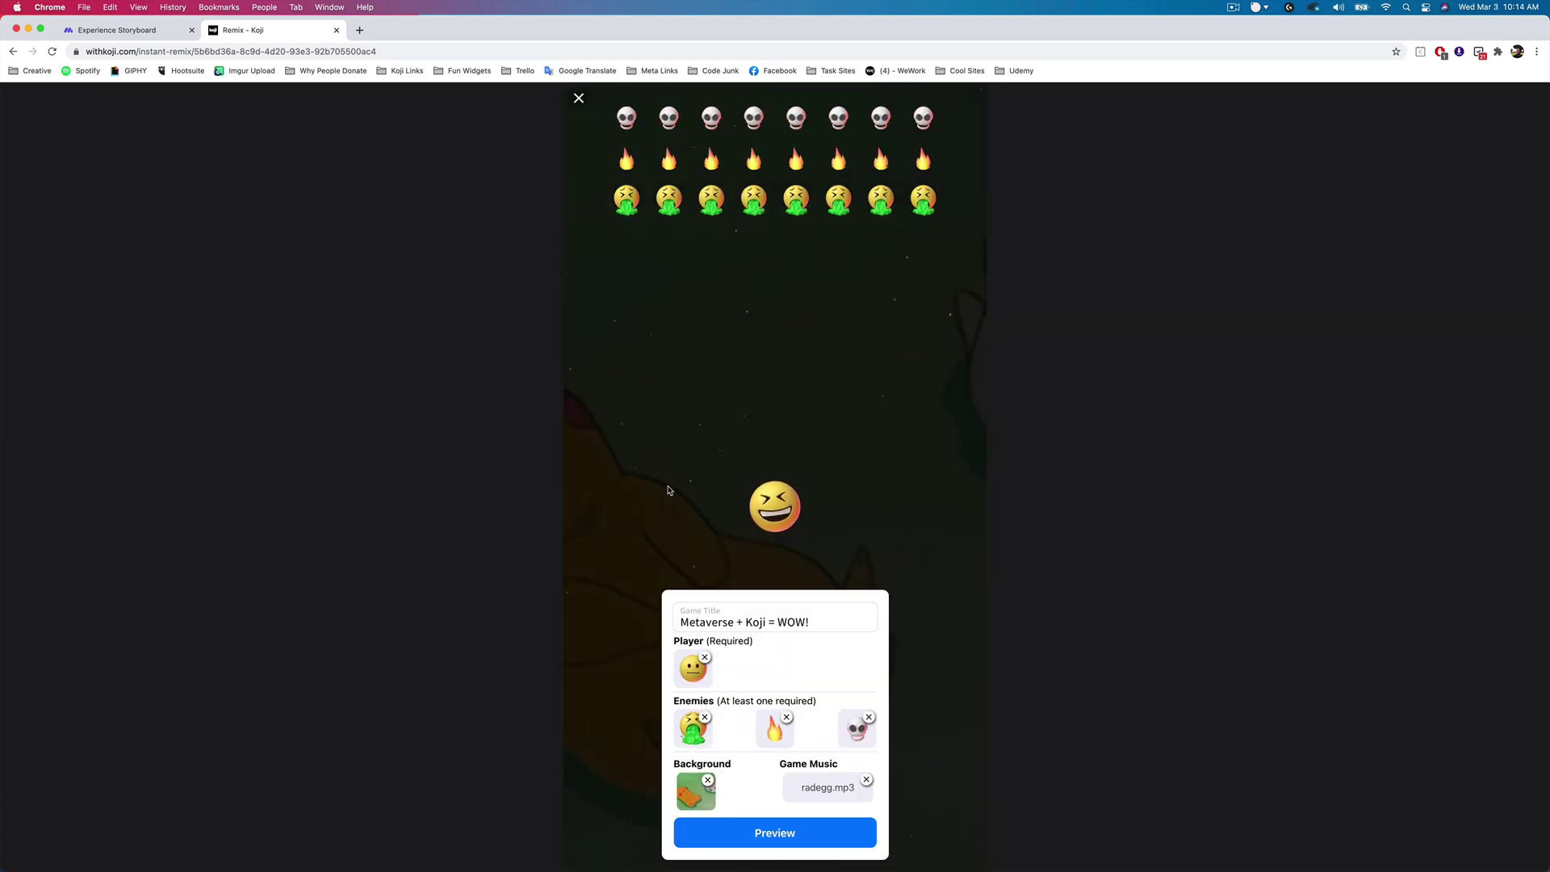
# - Set the game music to the 8-bit Zelda track from a SoundCloud '8 bit' search
pyautogui.click(854, 791)
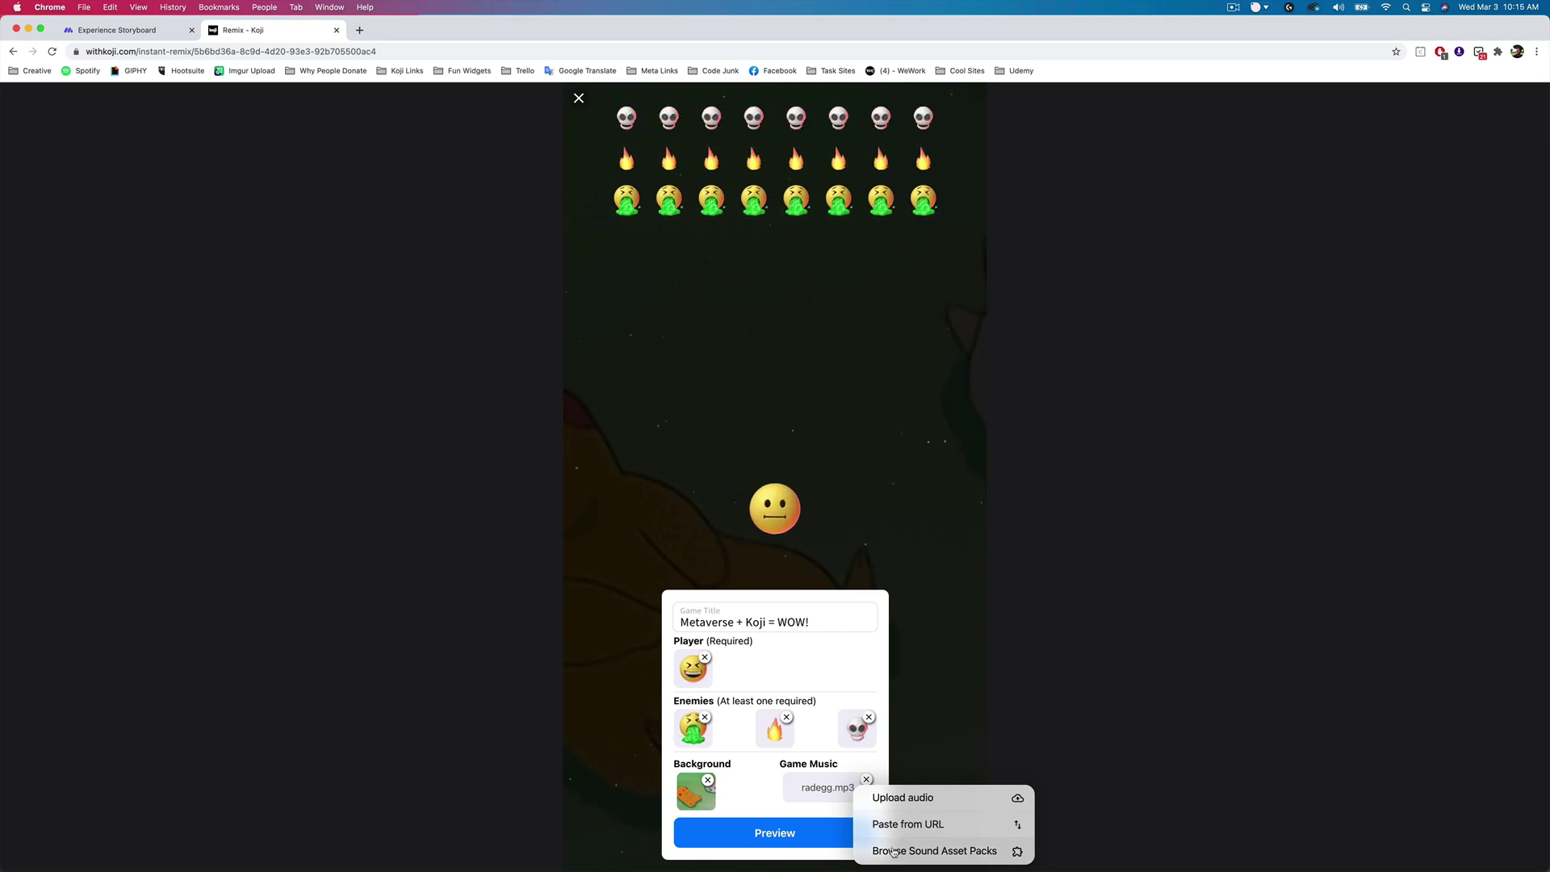
pyautogui.click(893, 852)
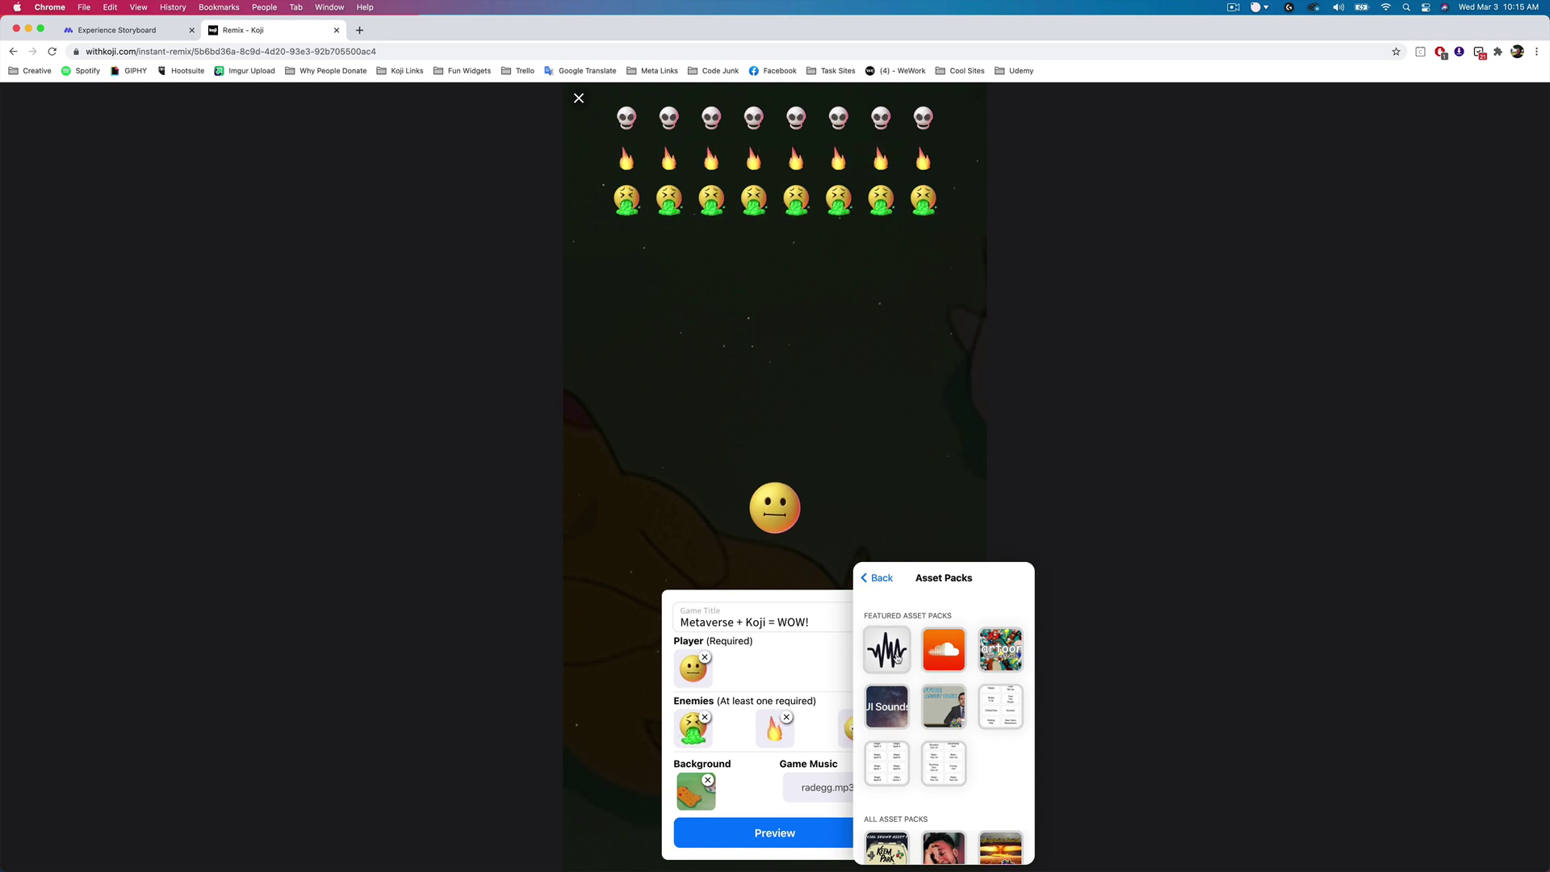
pyautogui.click(944, 656)
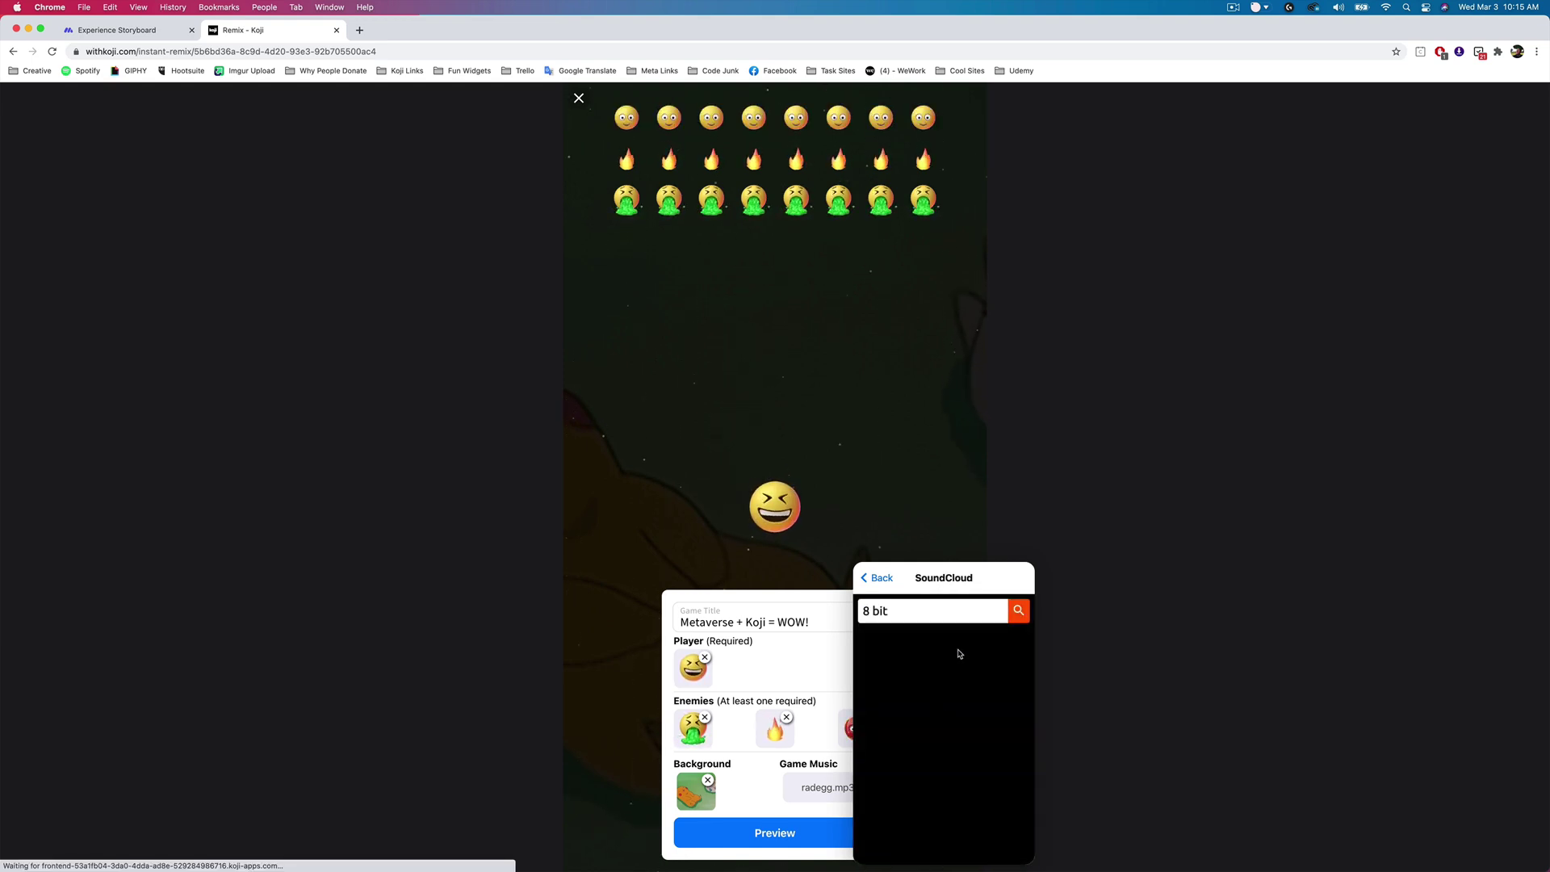
pyautogui.moveTo(892, 609); pyautogui.dragTo(852, 614)
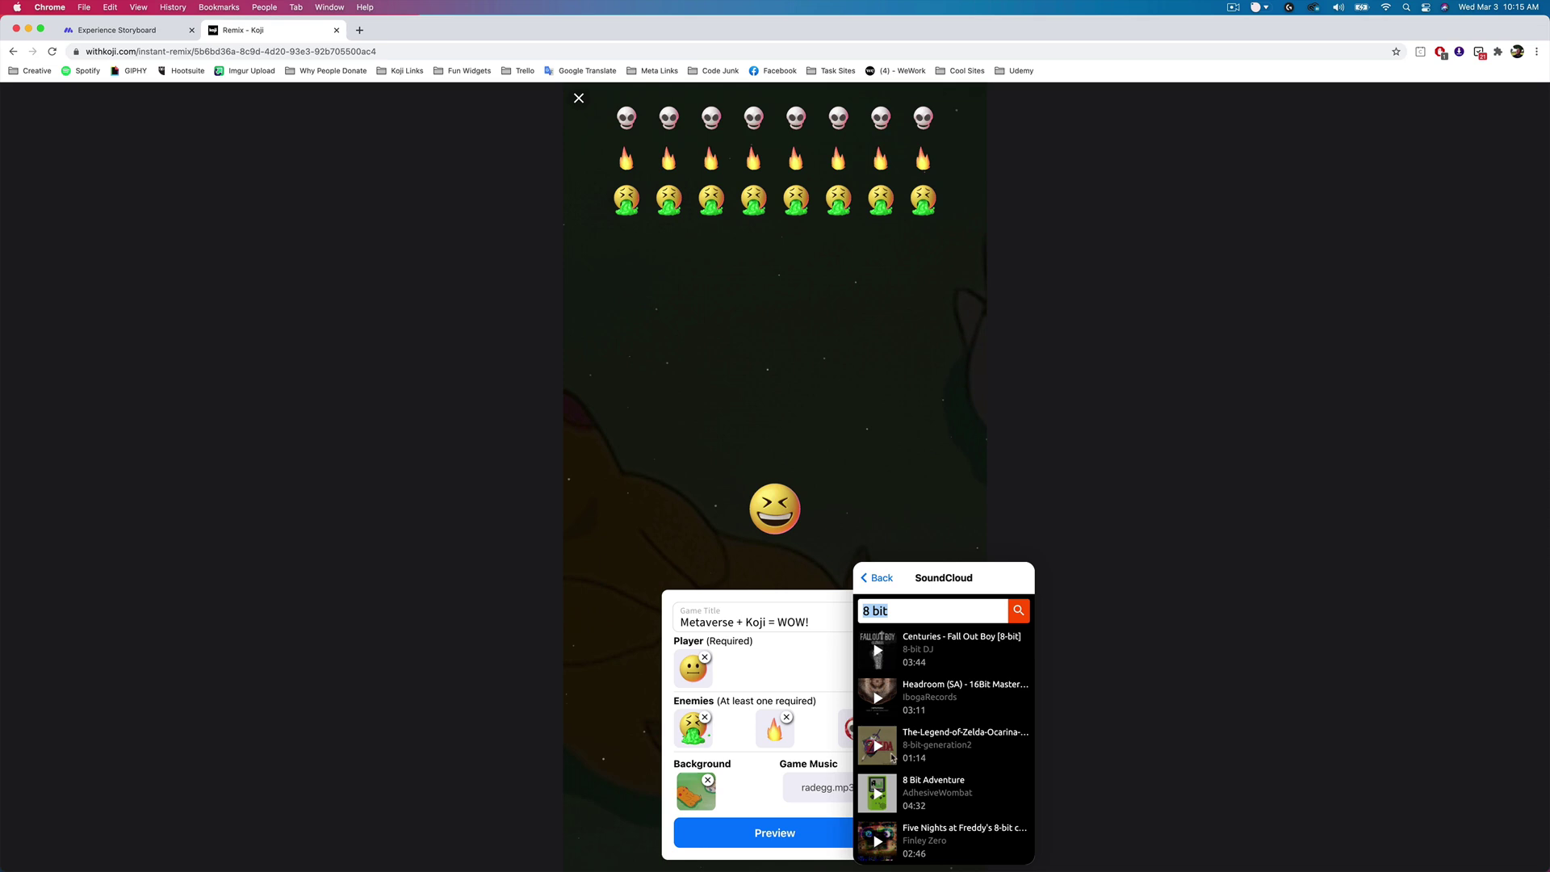
pyautogui.click(914, 741)
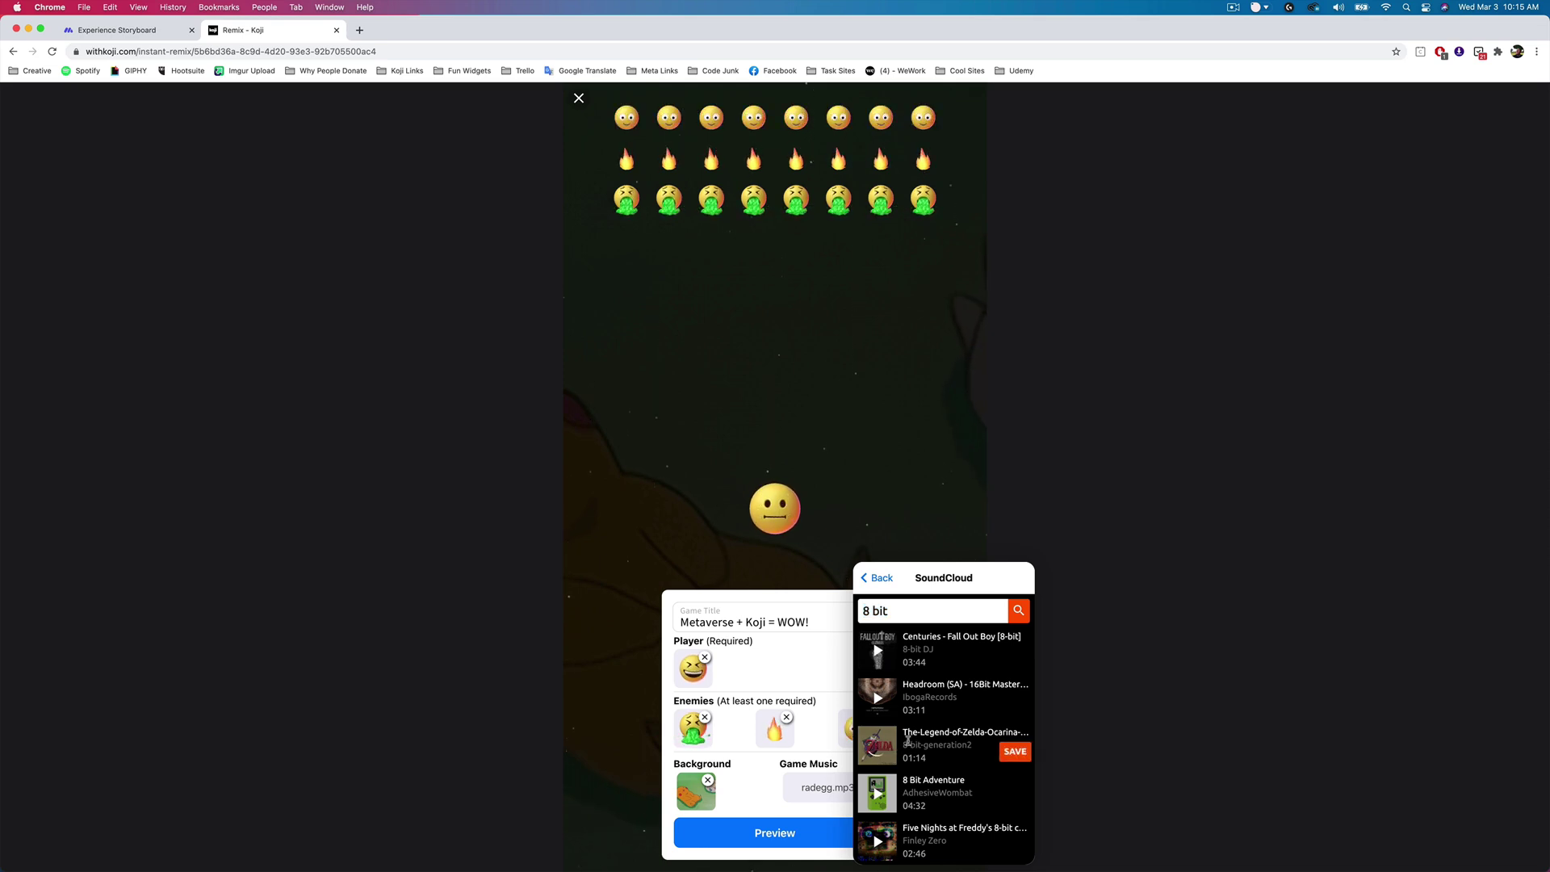
pyautogui.click(1013, 752)
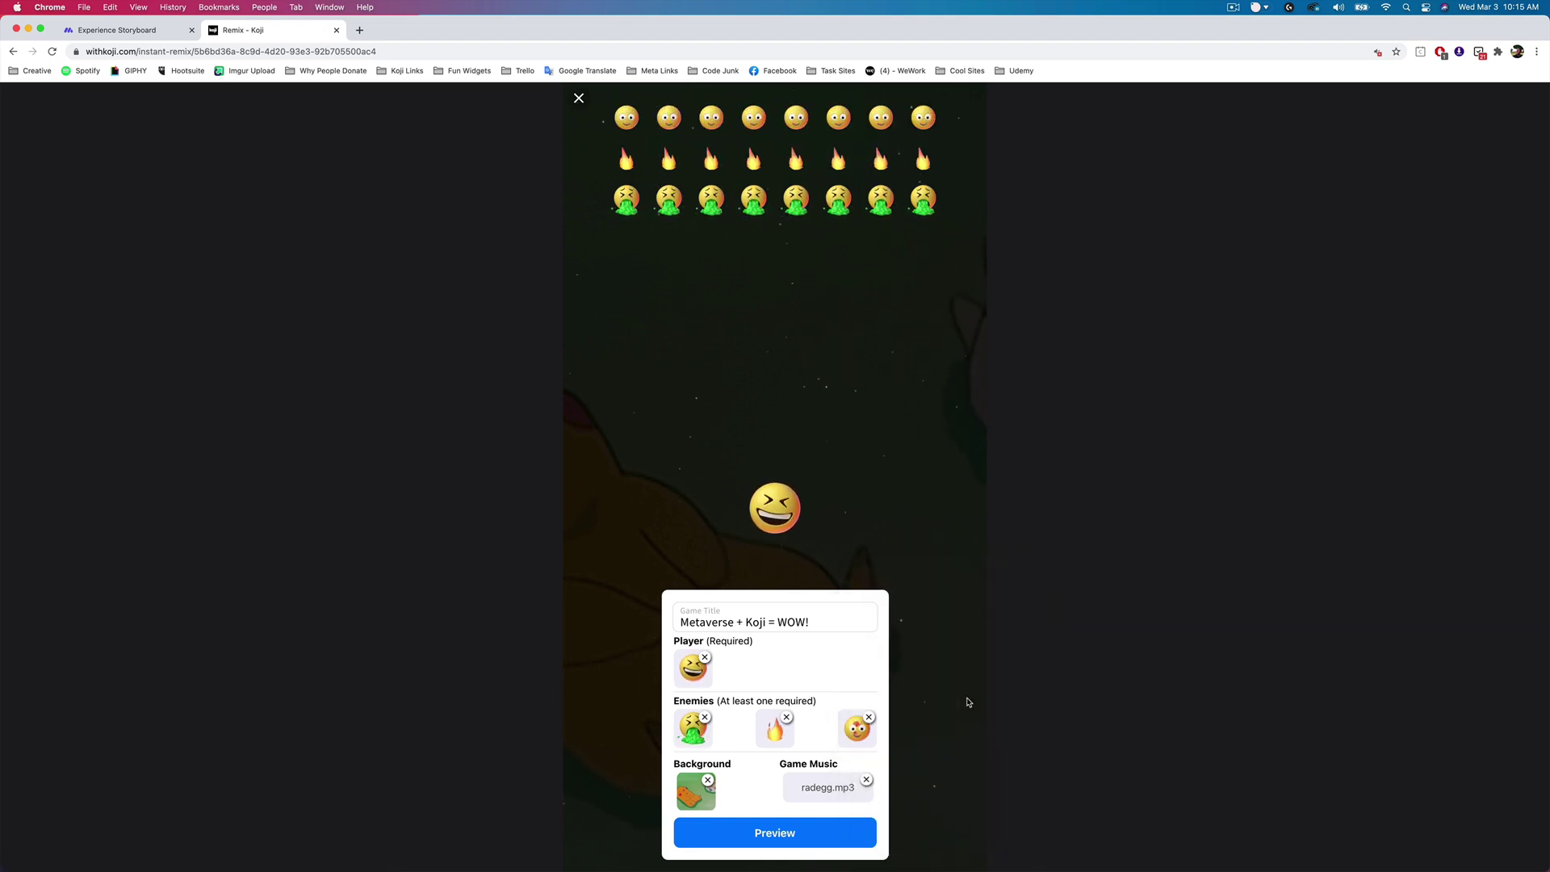
# - Preview and publish the remix, then bring up its sharing options
pyautogui.click(793, 831)
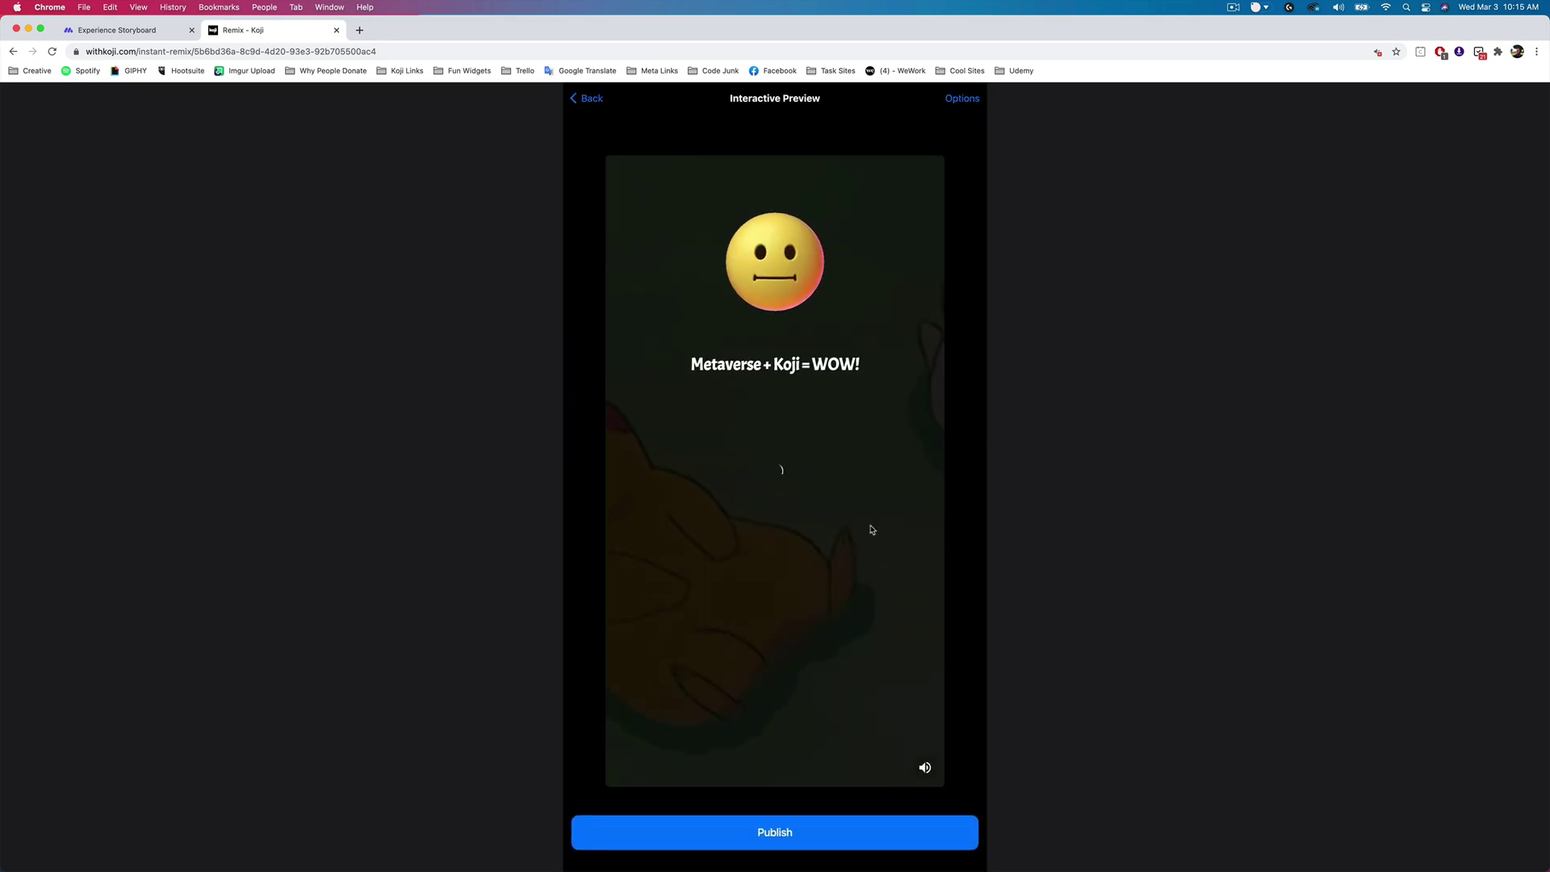
pyautogui.click(745, 835)
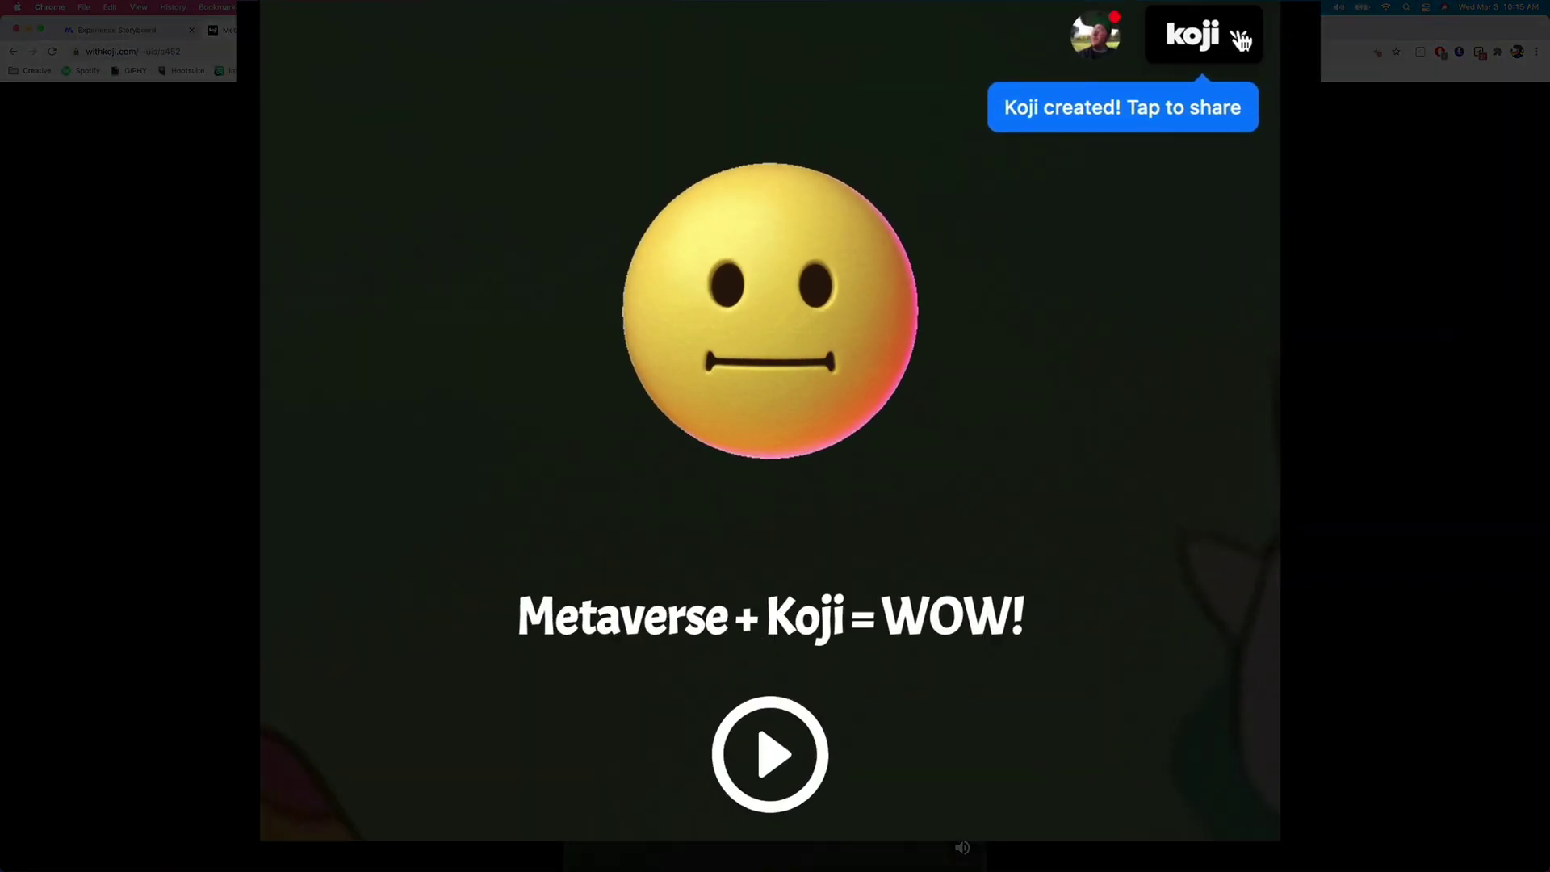
pyautogui.click(1241, 41)
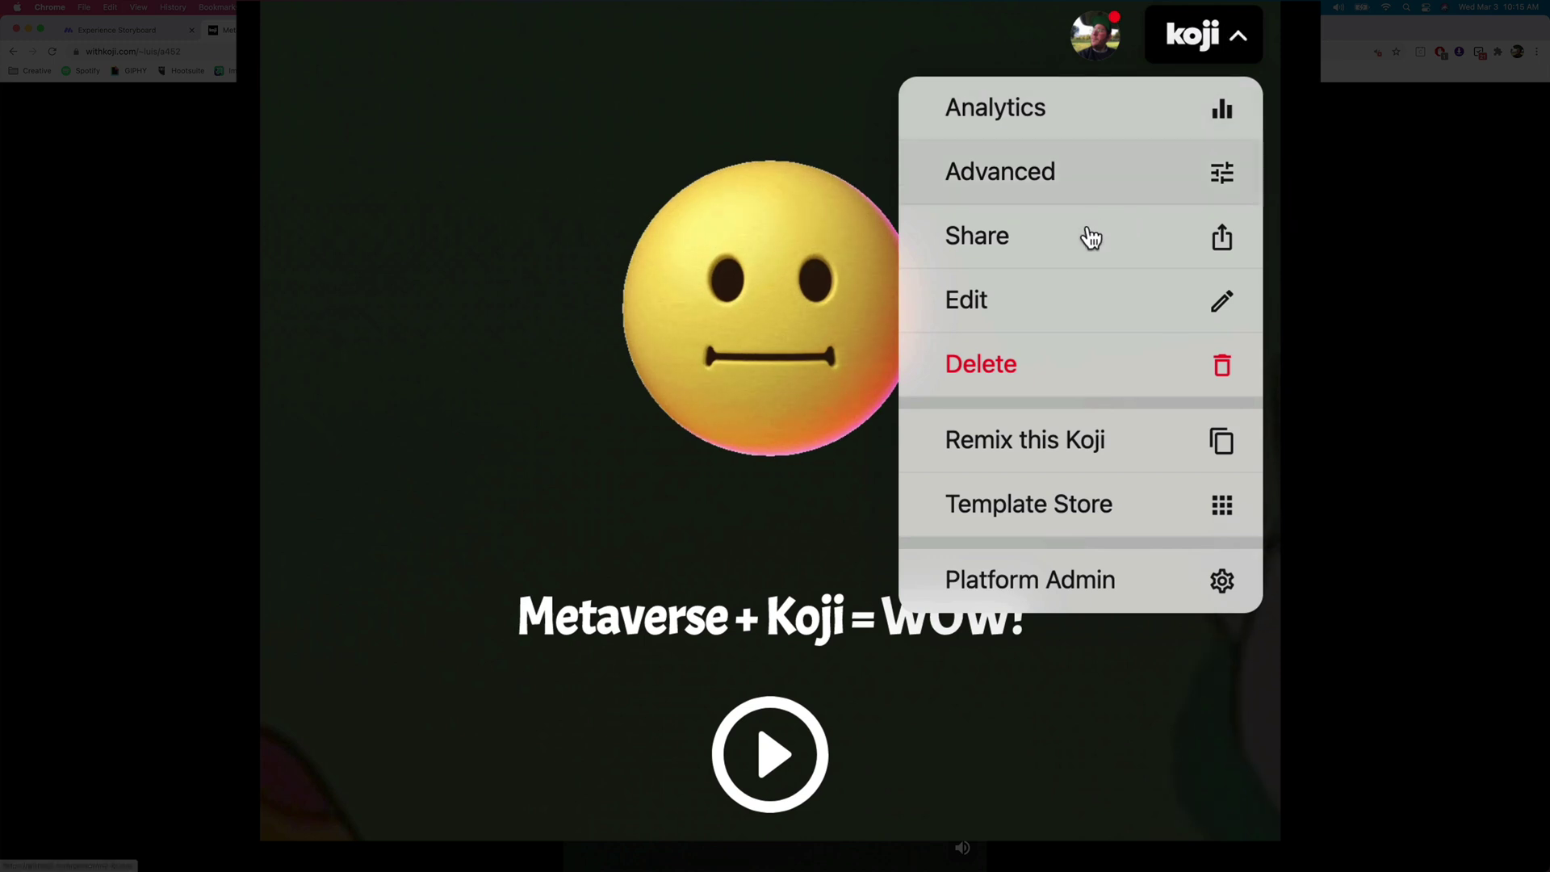
pyautogui.click(1063, 245)
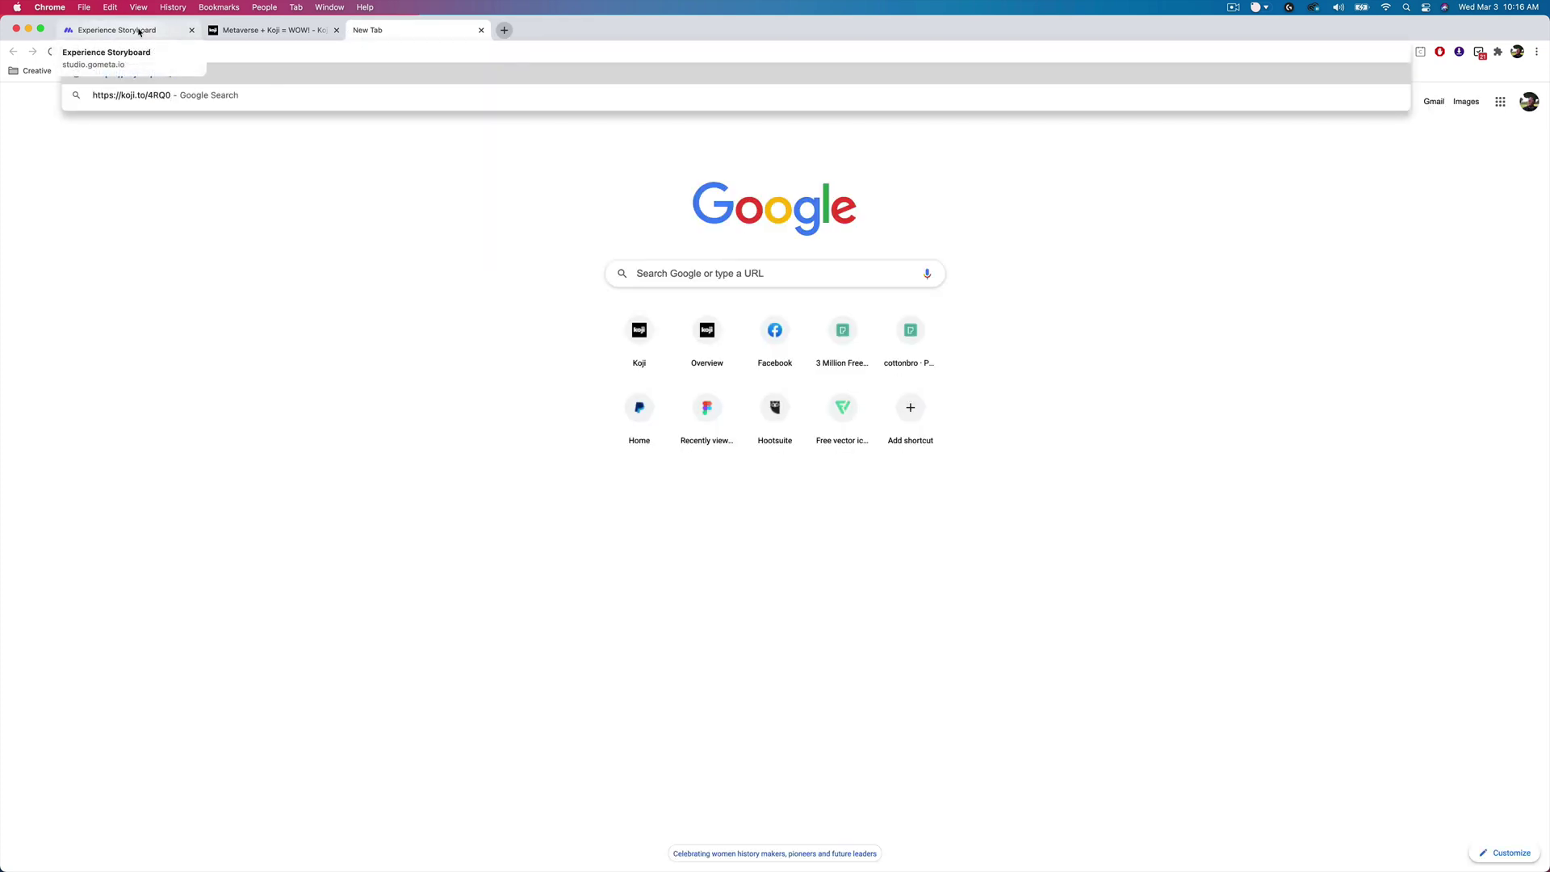
pyautogui.click(139, 31)
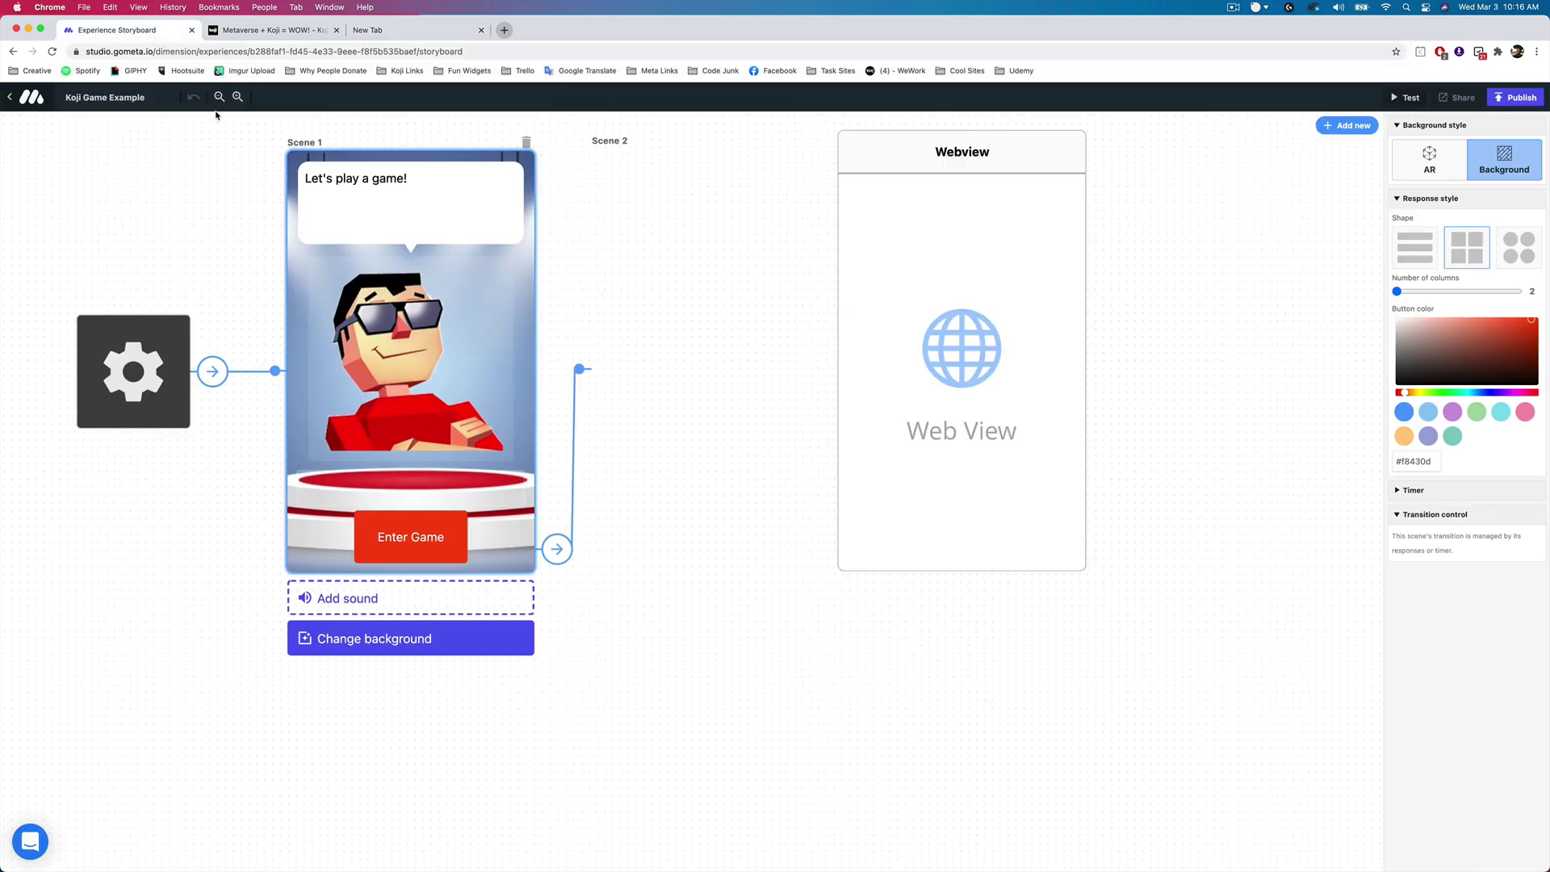
pyautogui.click(973, 350)
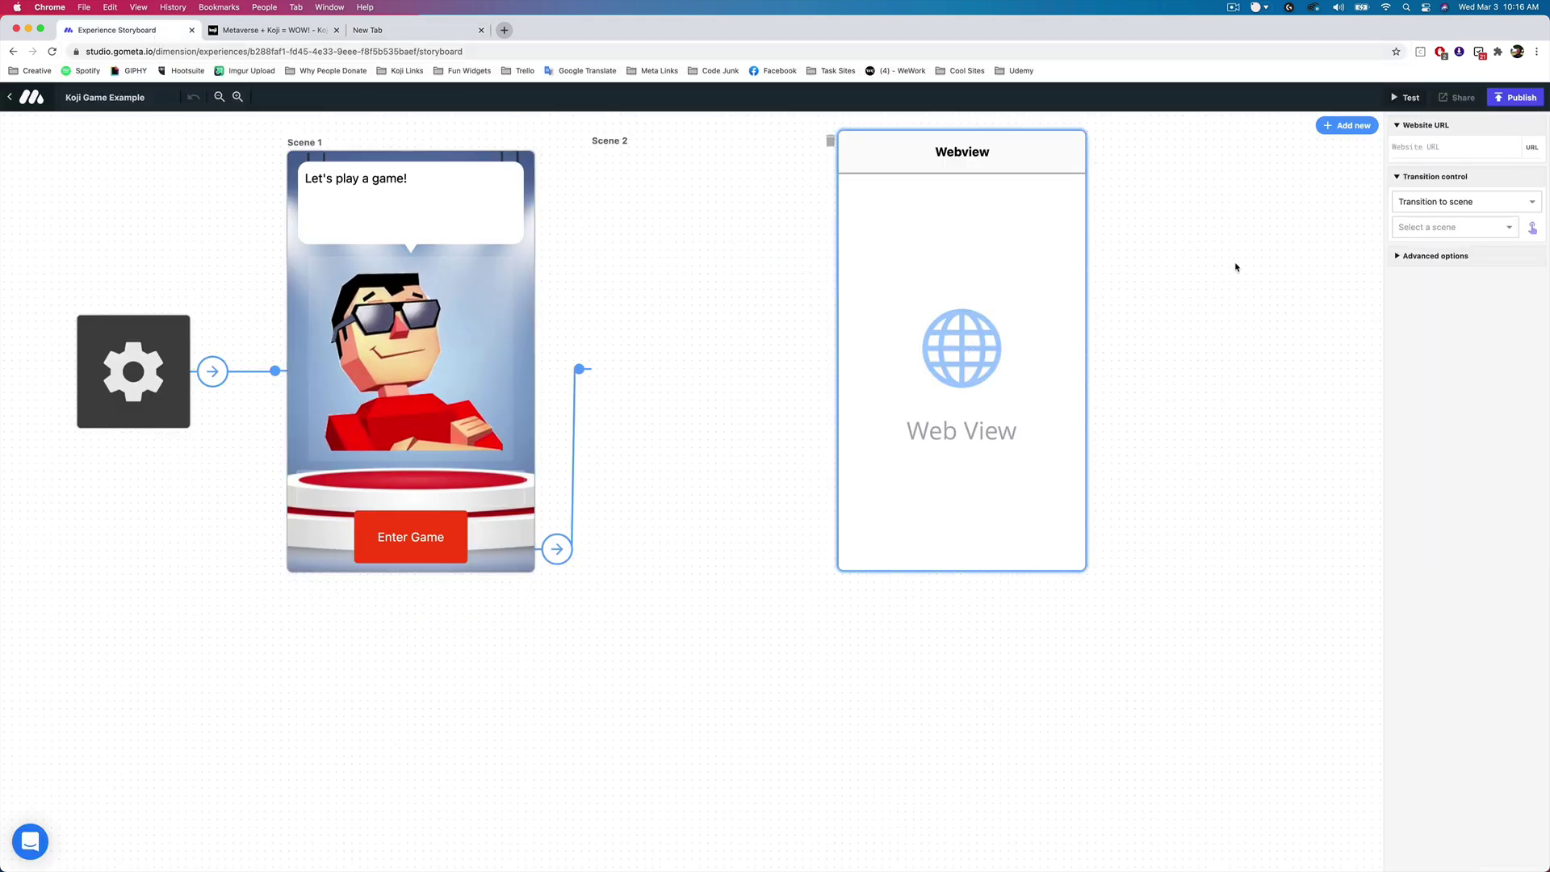
pyautogui.click(1423, 147)
pyautogui.write('https://koji.to/4RQ0')
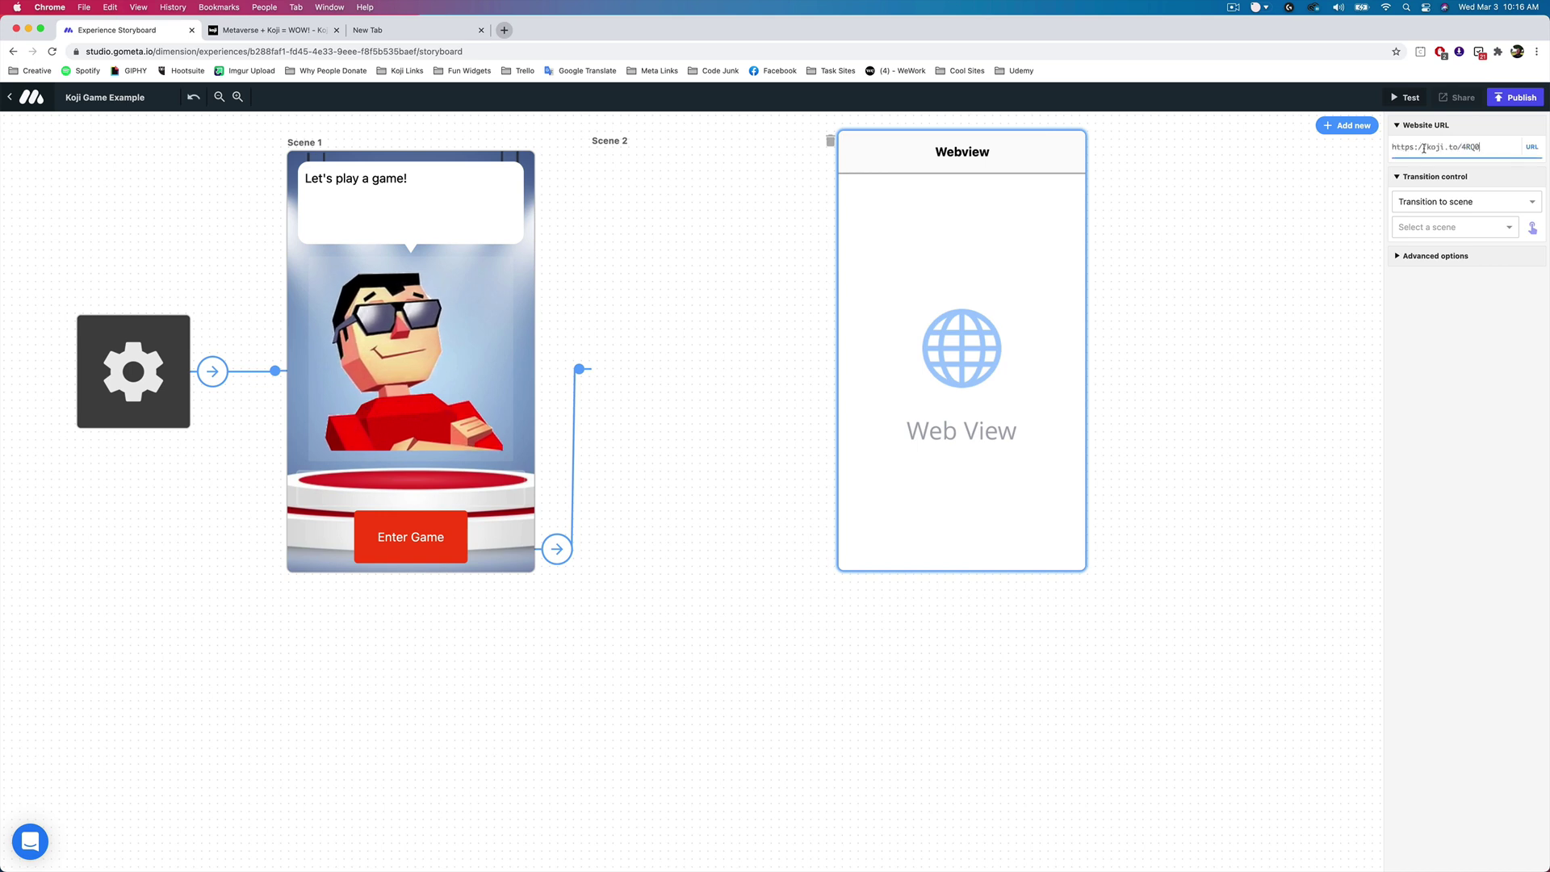
pyautogui.click(1493, 203)
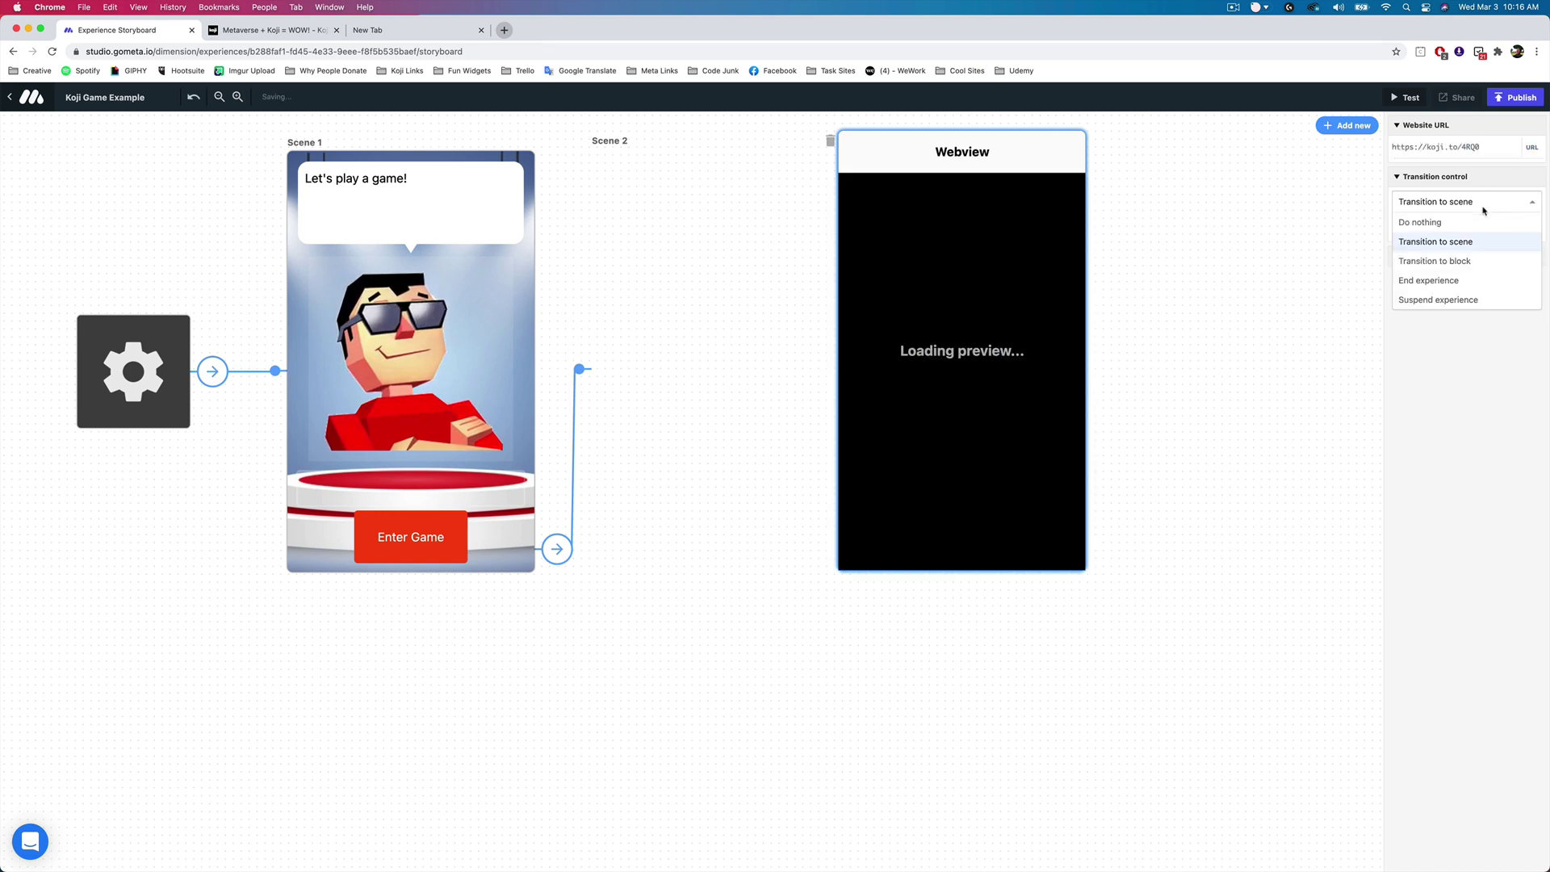
pyautogui.click(1445, 280)
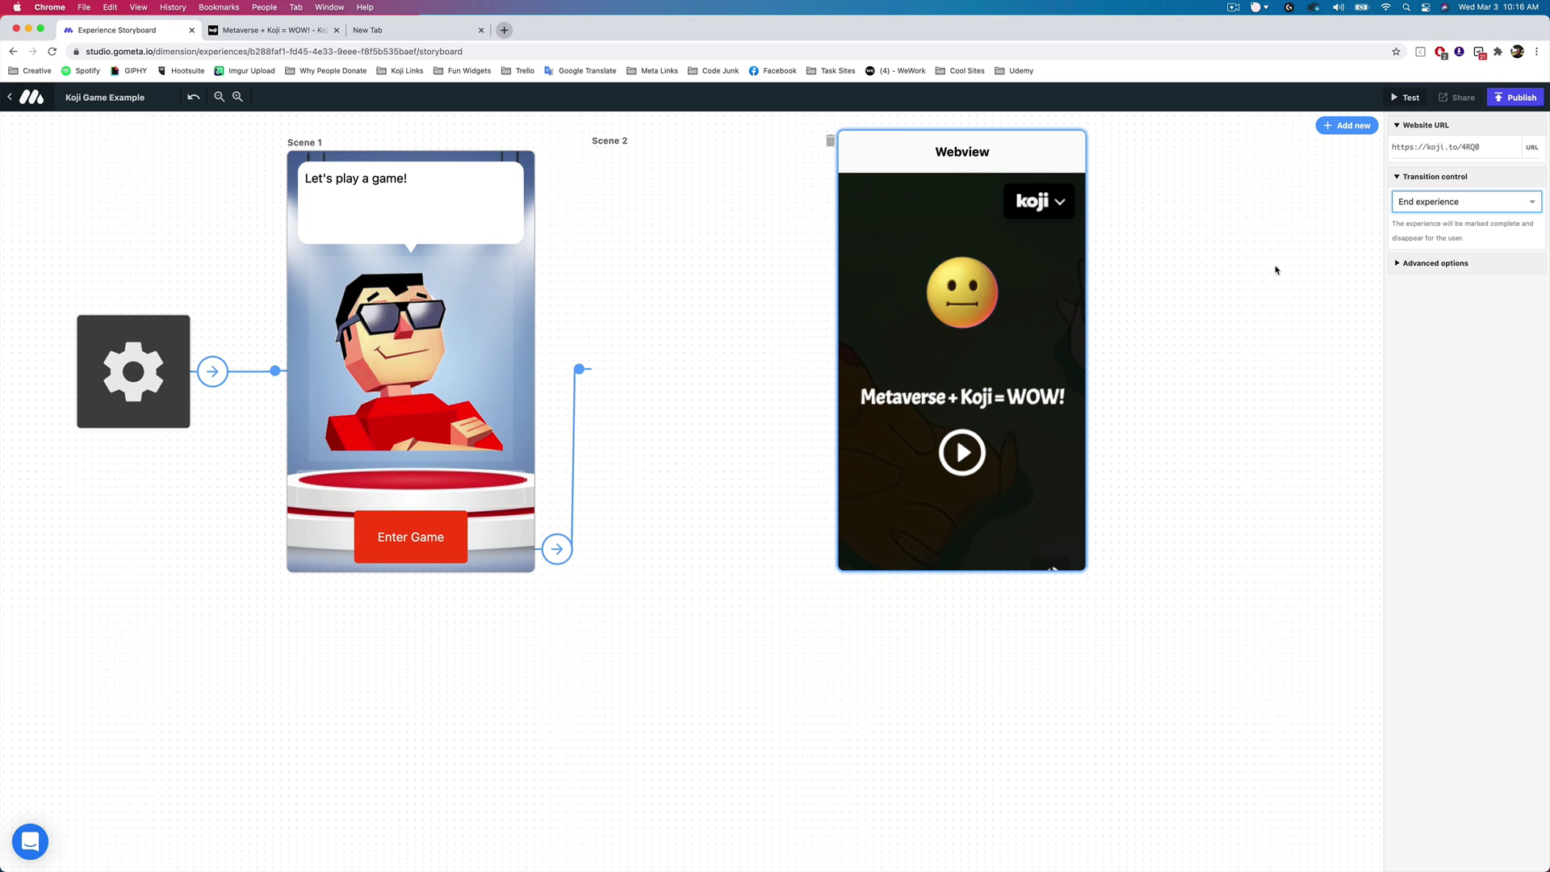
pyautogui.click(503, 30)
pyautogui.write('withkoji.com/create')
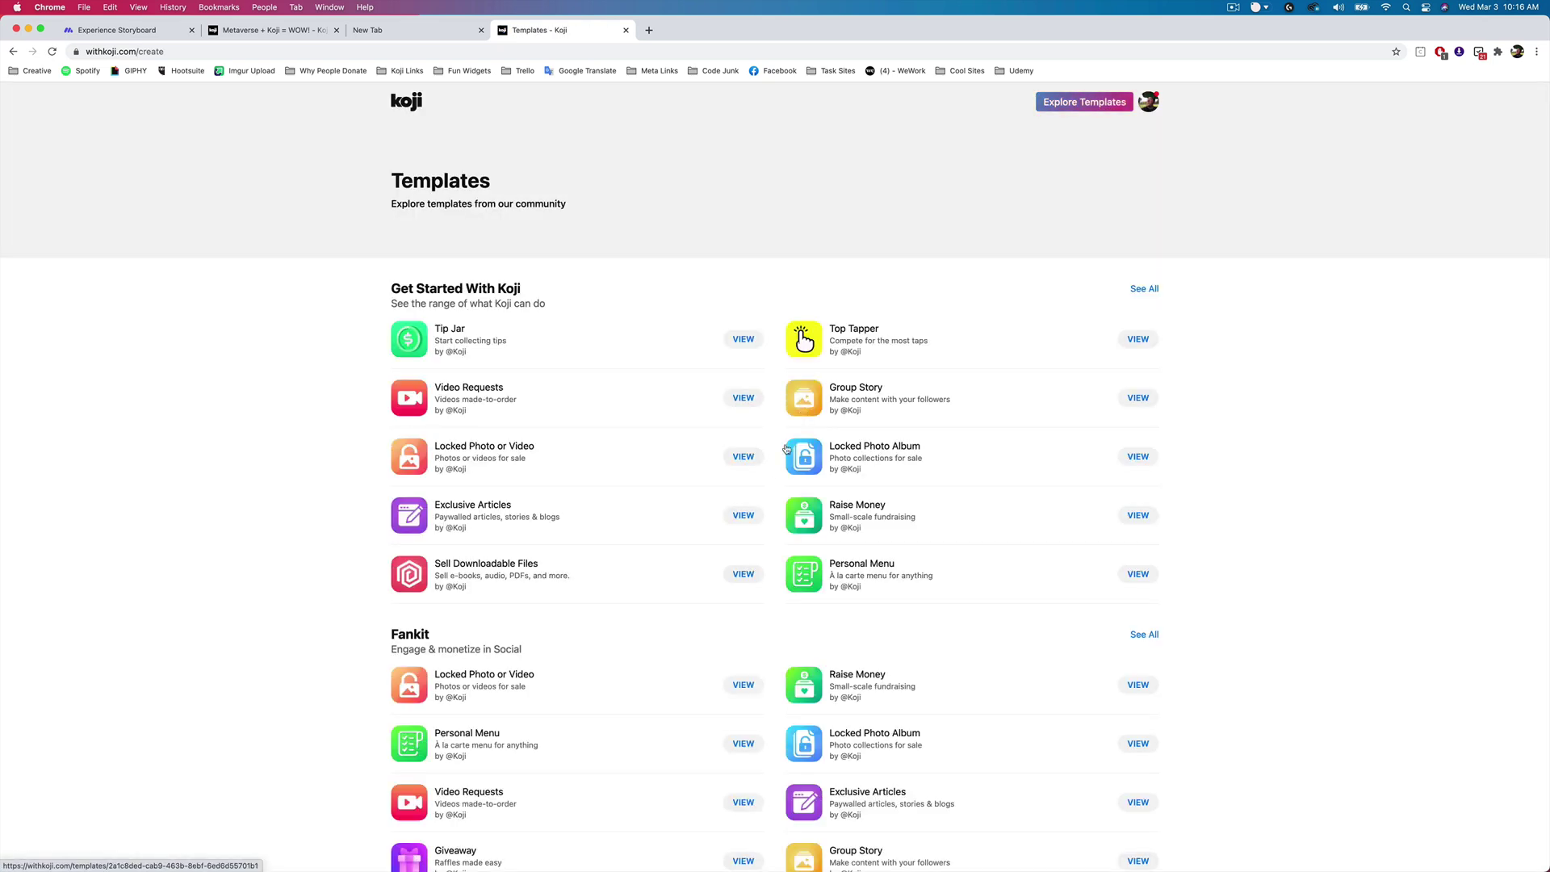
# - Browse the Koji Templates page down to Games, then return to the Metaverse storyboard
pyautogui.scroll(-10, 799, 420)
pyautogui.scroll(-5, 787, 448)
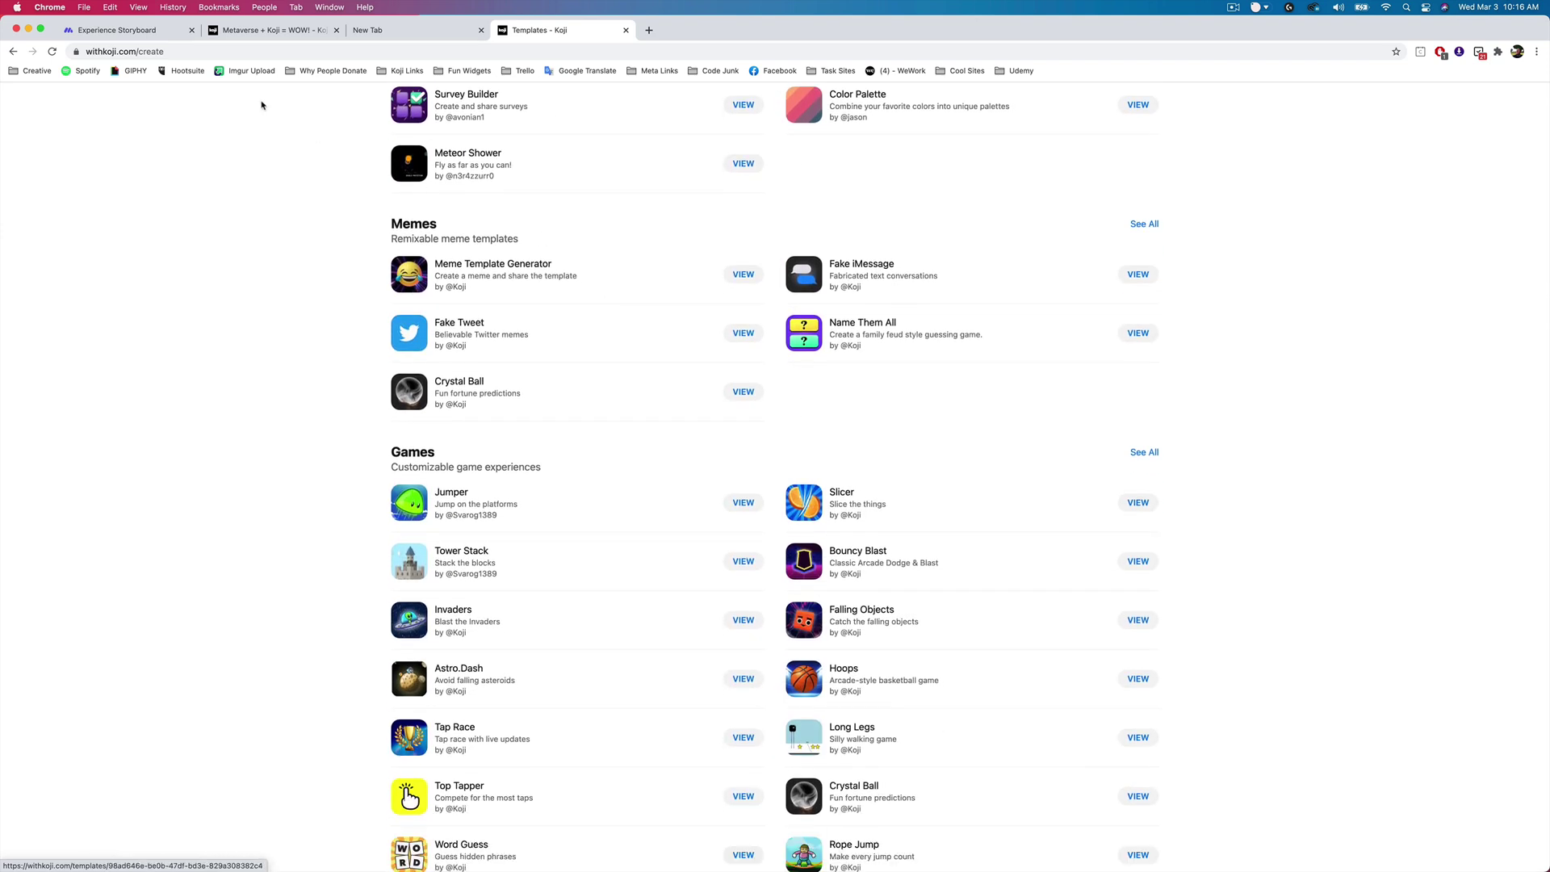
pyautogui.press('super+1')
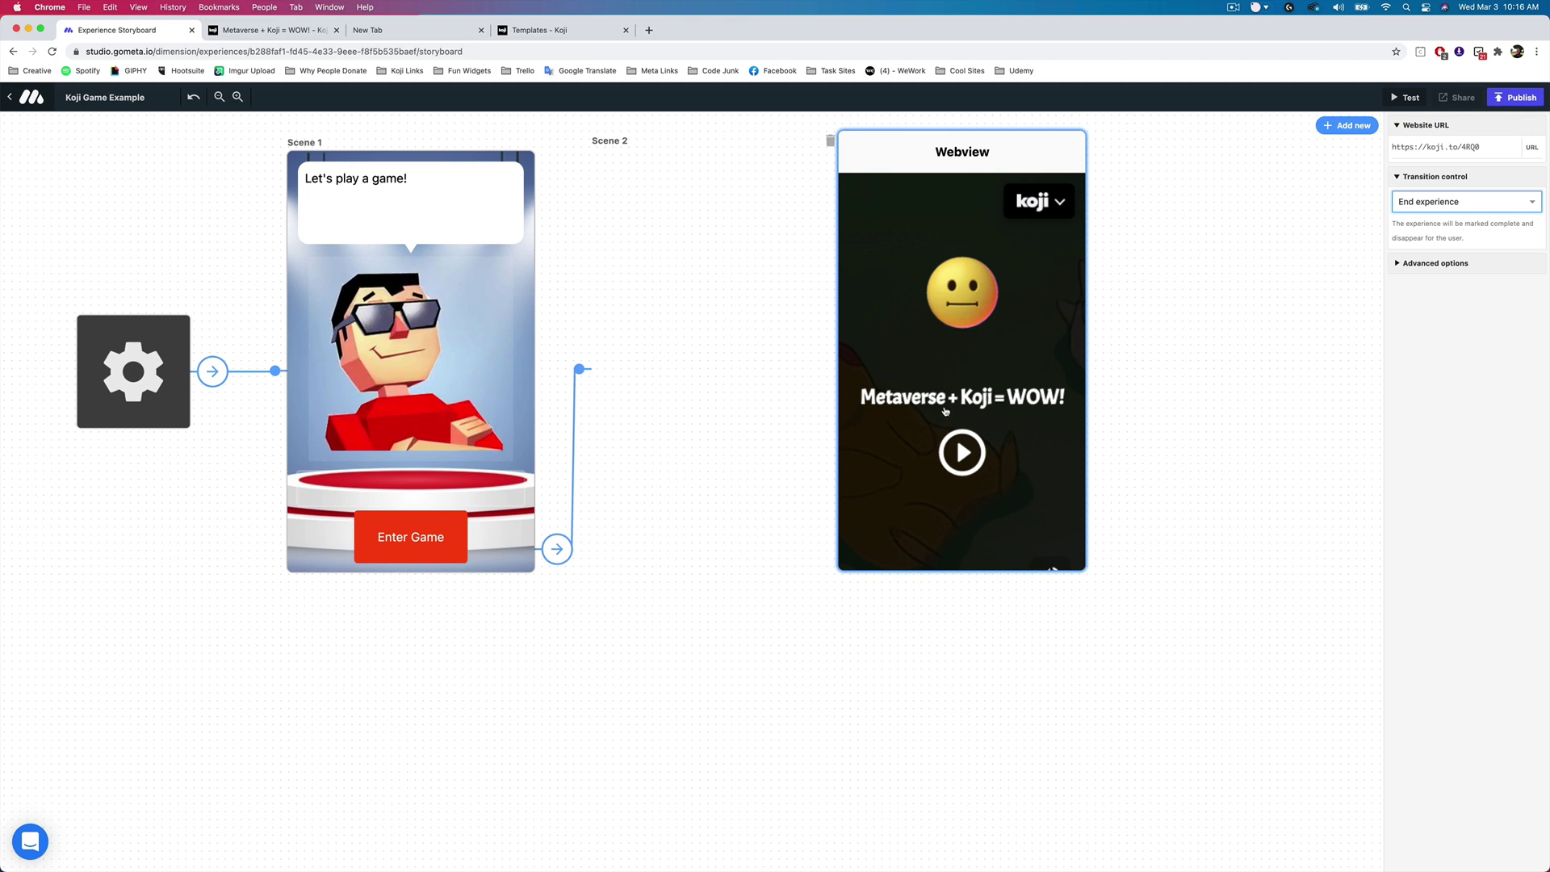
# - Publish Koji Game Example after checking the Advanced settings: Public, cloning allowed
pyautogui.click(1504, 98)
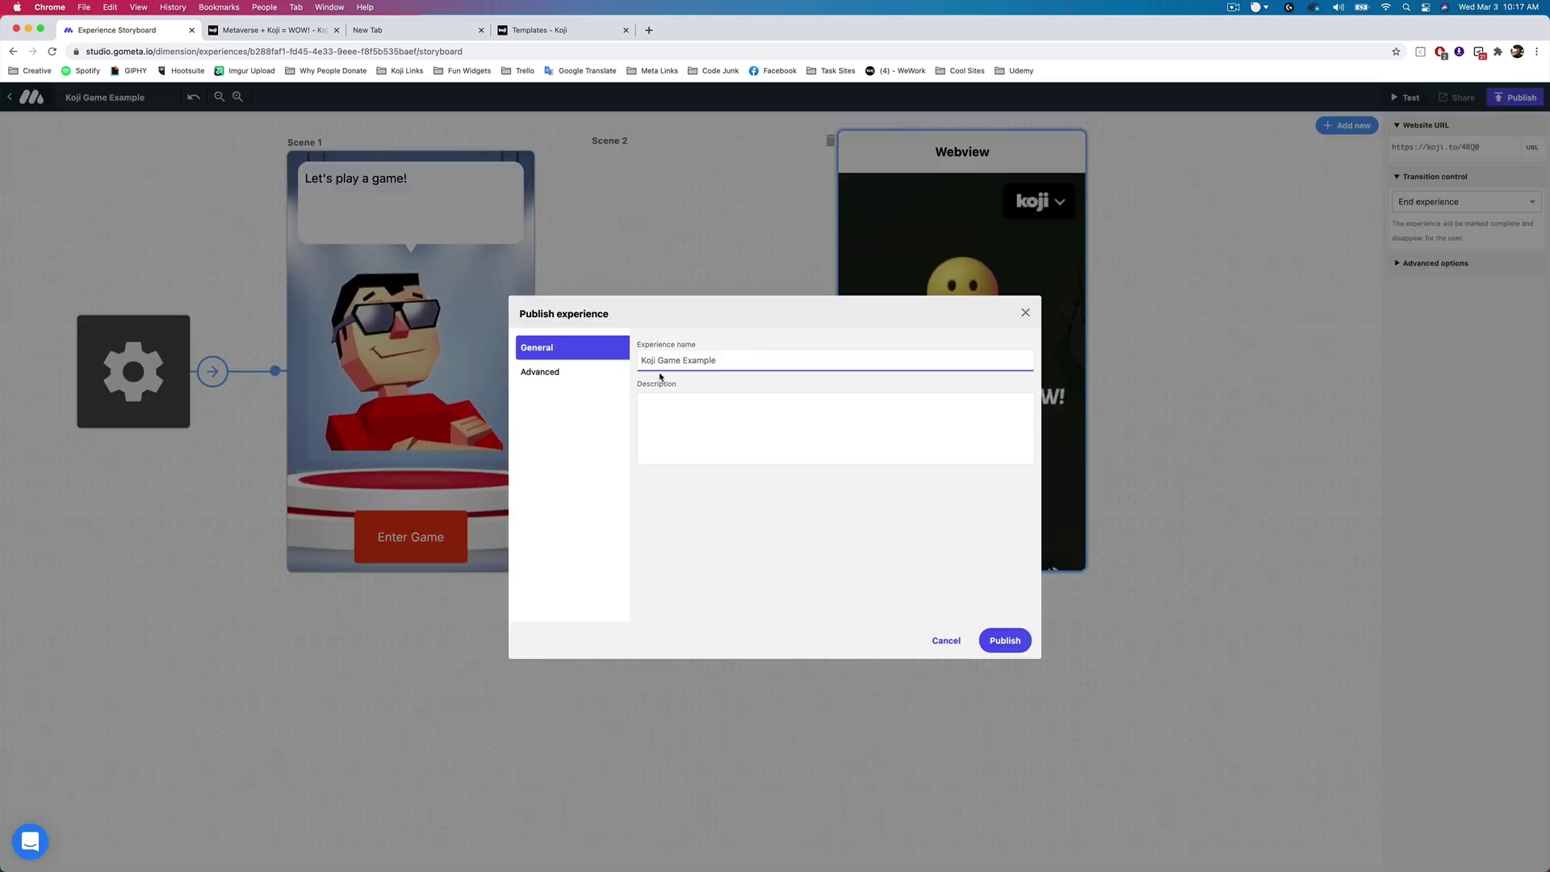
pyautogui.click(578, 375)
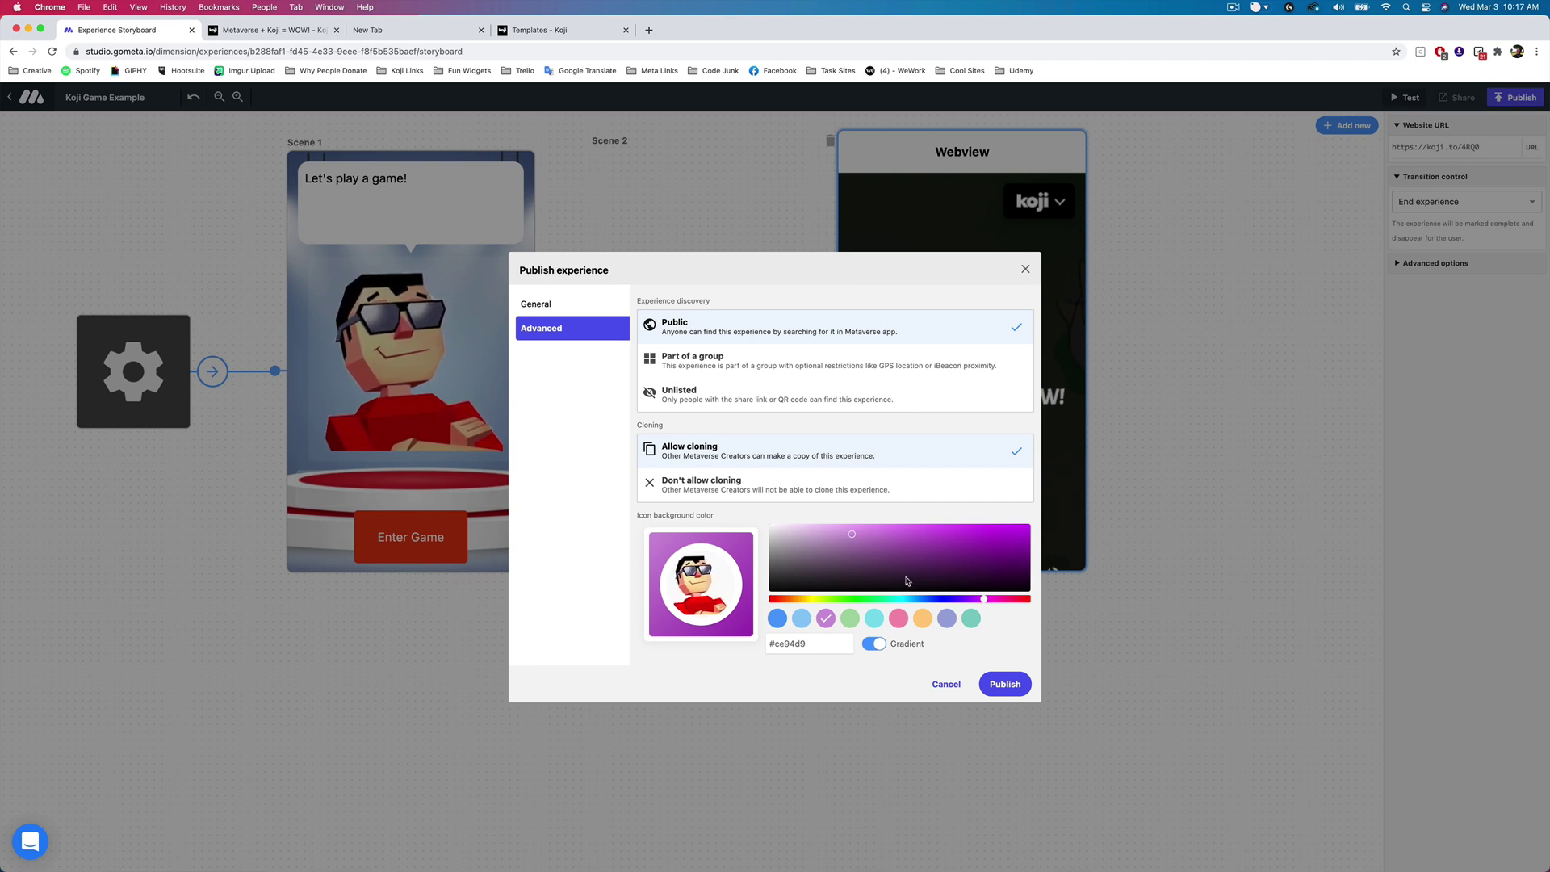
pyautogui.click(1009, 689)
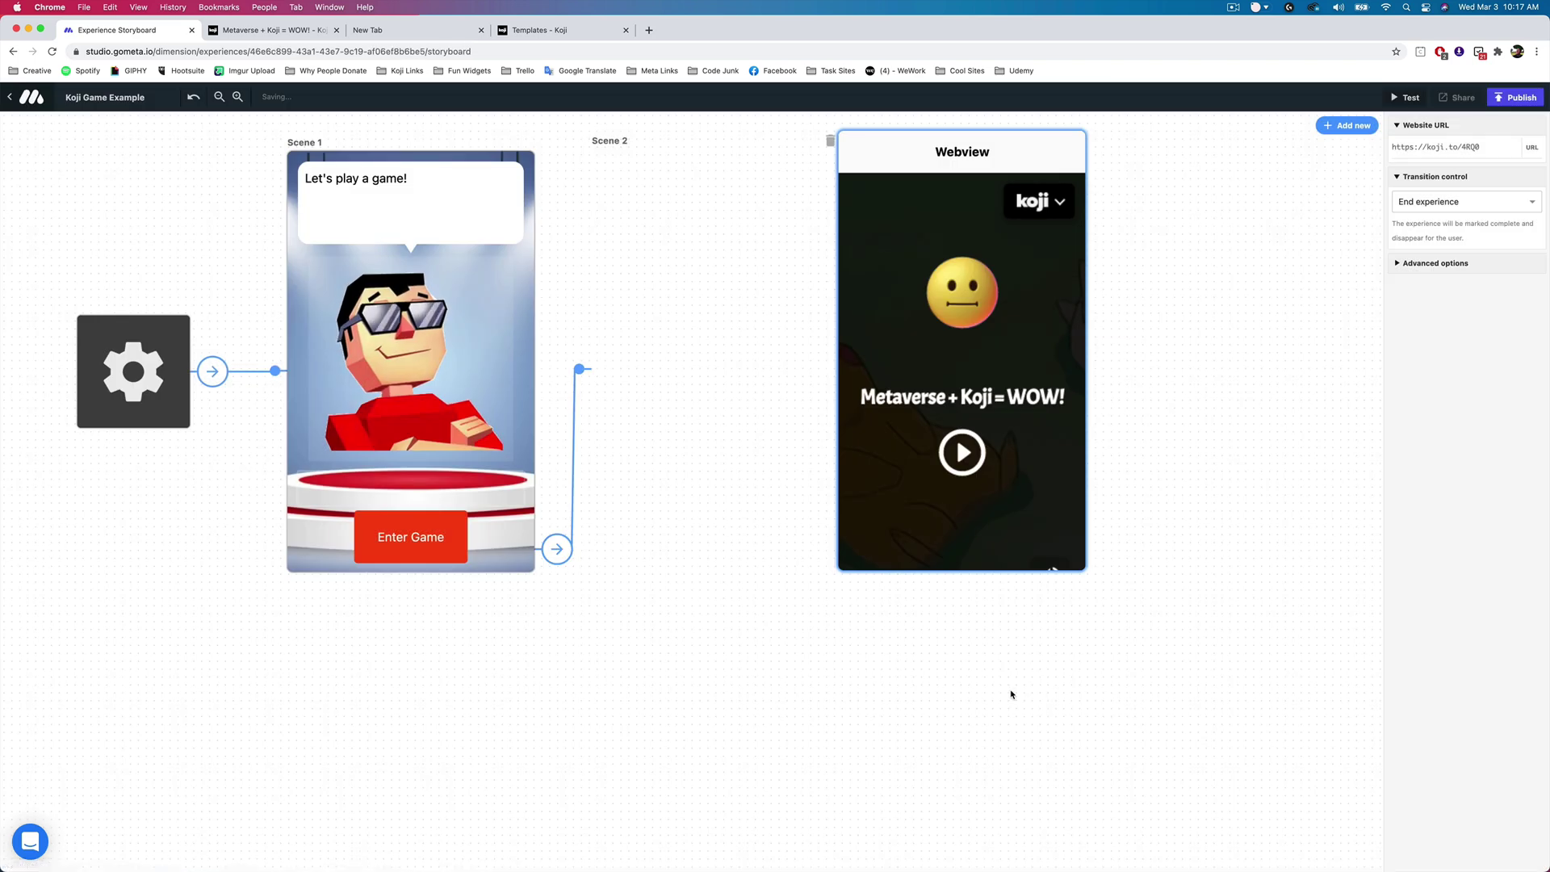